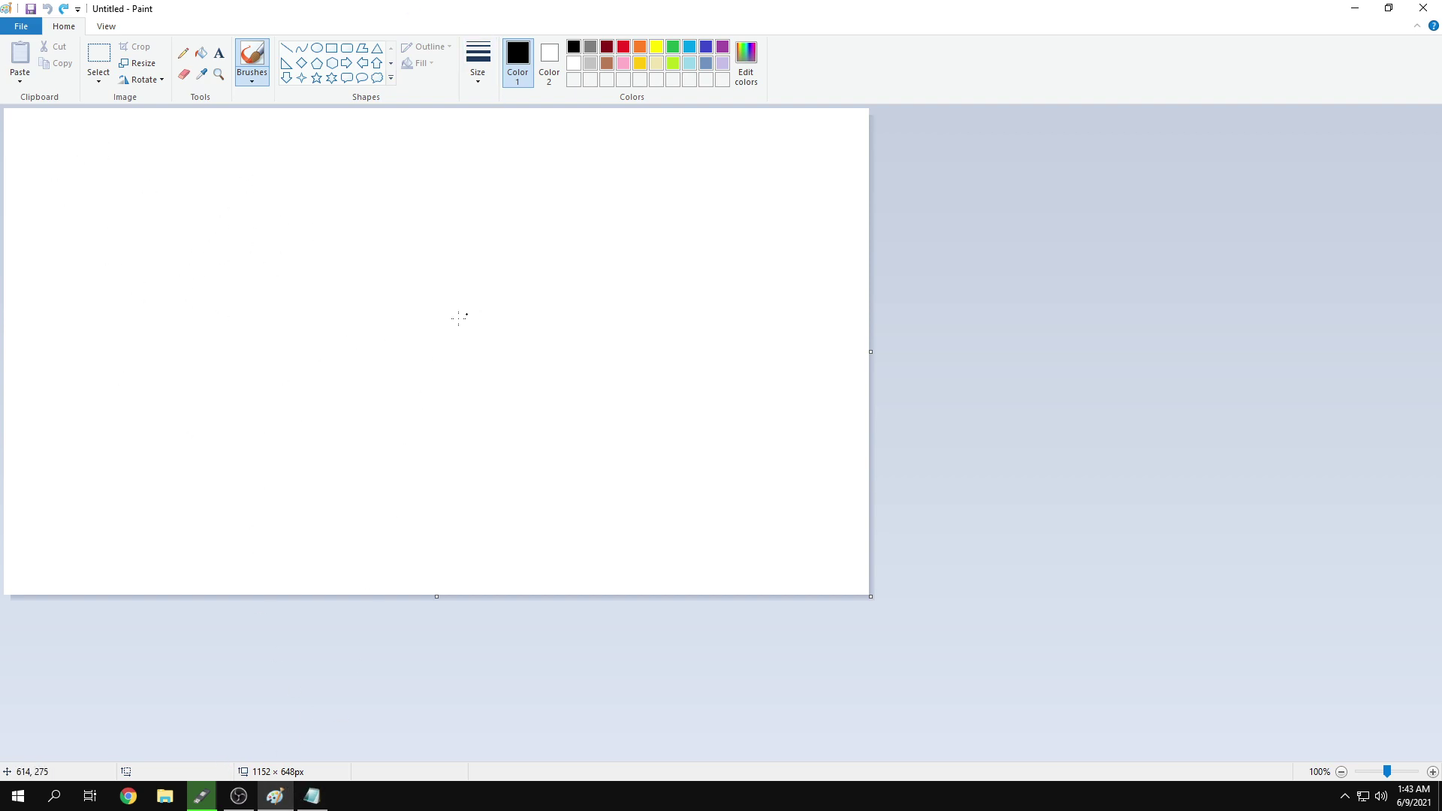
Switch to the Notepad notes and go over the BIOS settings listed under Zen 2/3, from CPPC to PBO
{"action": "left_click", "coordinate": [314, 797]}
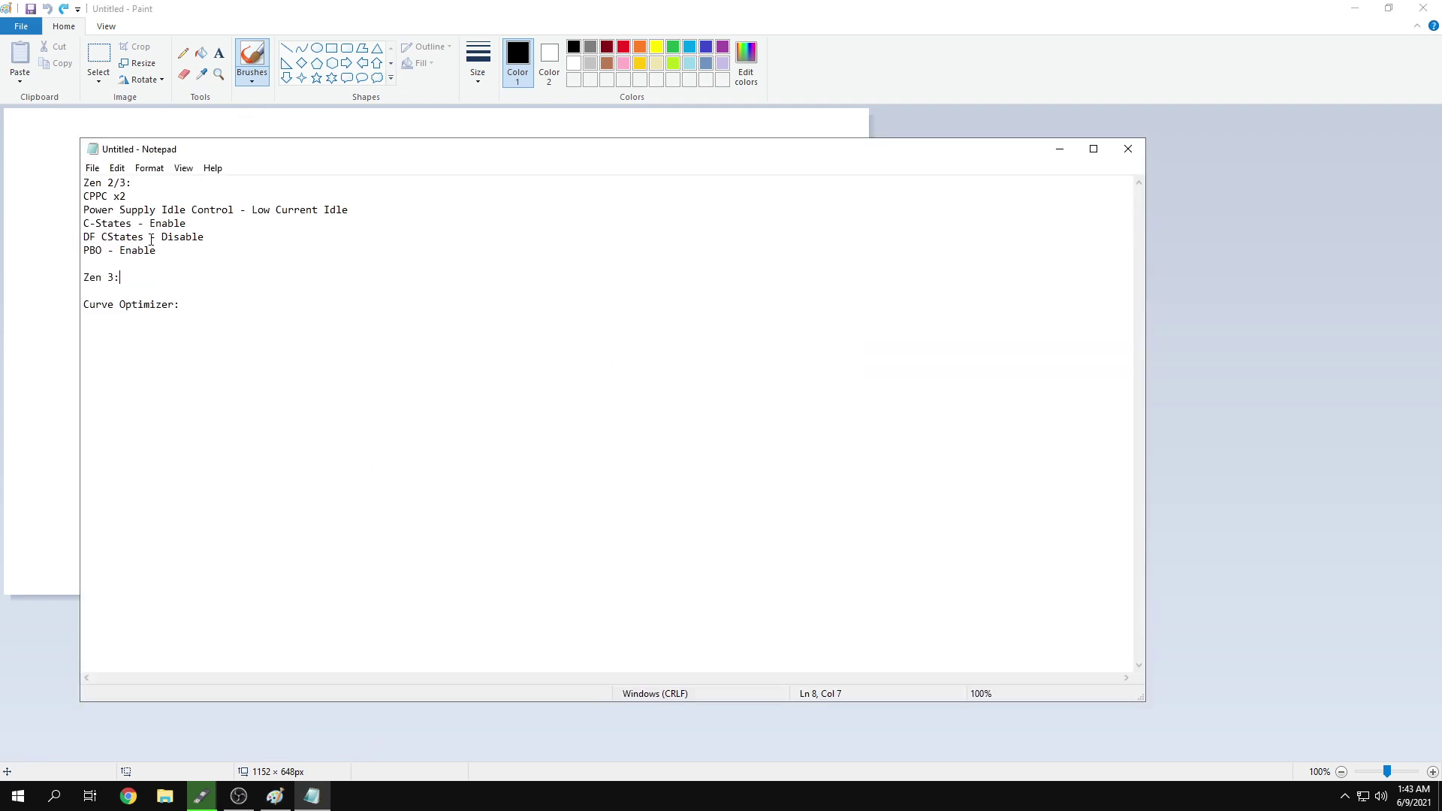
{"action": "left_click_drag", "start_coordinate": [135, 197], "coordinate": [84, 197]}
{"action": "left_click", "coordinate": [139, 198]}
{"action": "left_click_drag", "start_coordinate": [161, 252], "coordinate": [85, 196]}
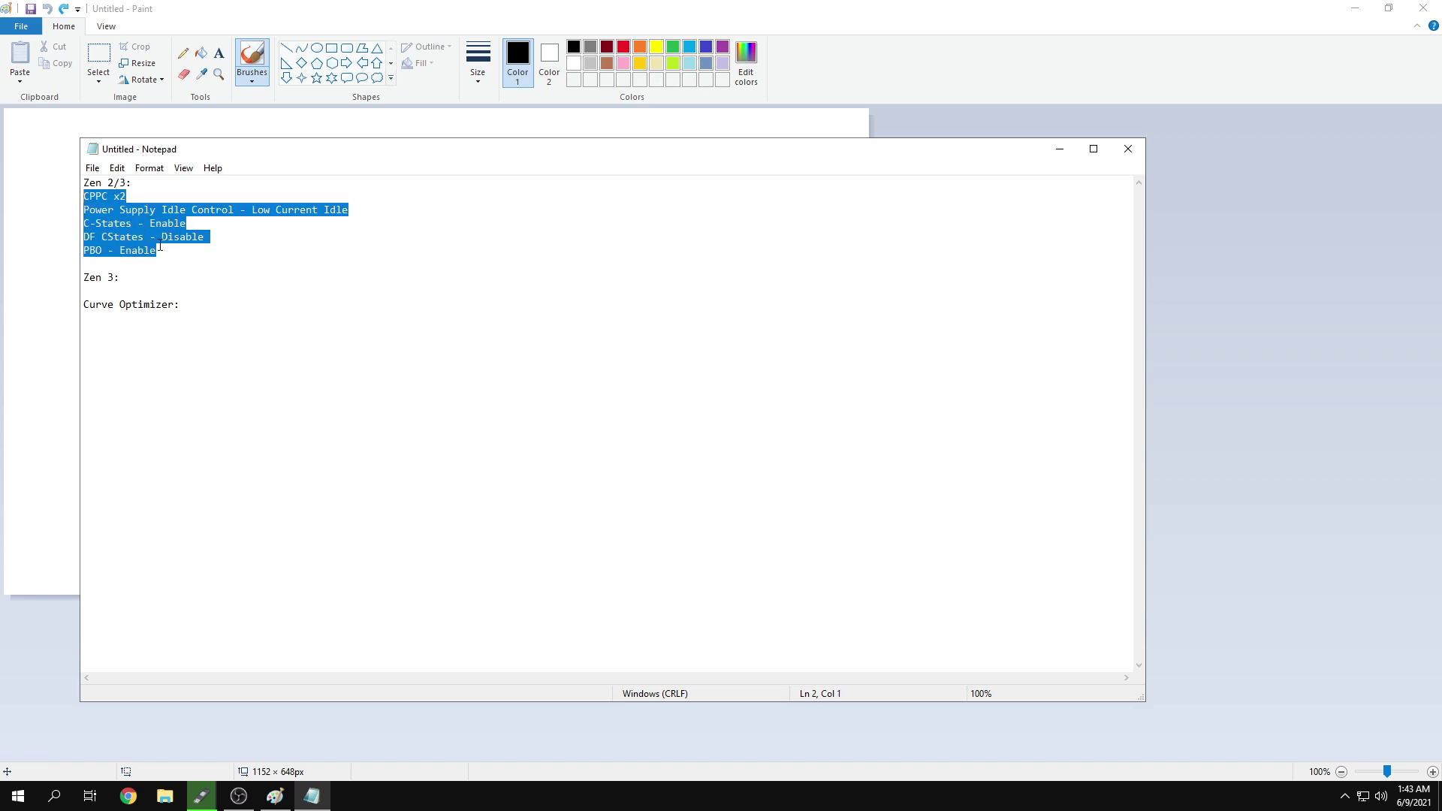
{"action": "left_click", "coordinate": [183, 251]}
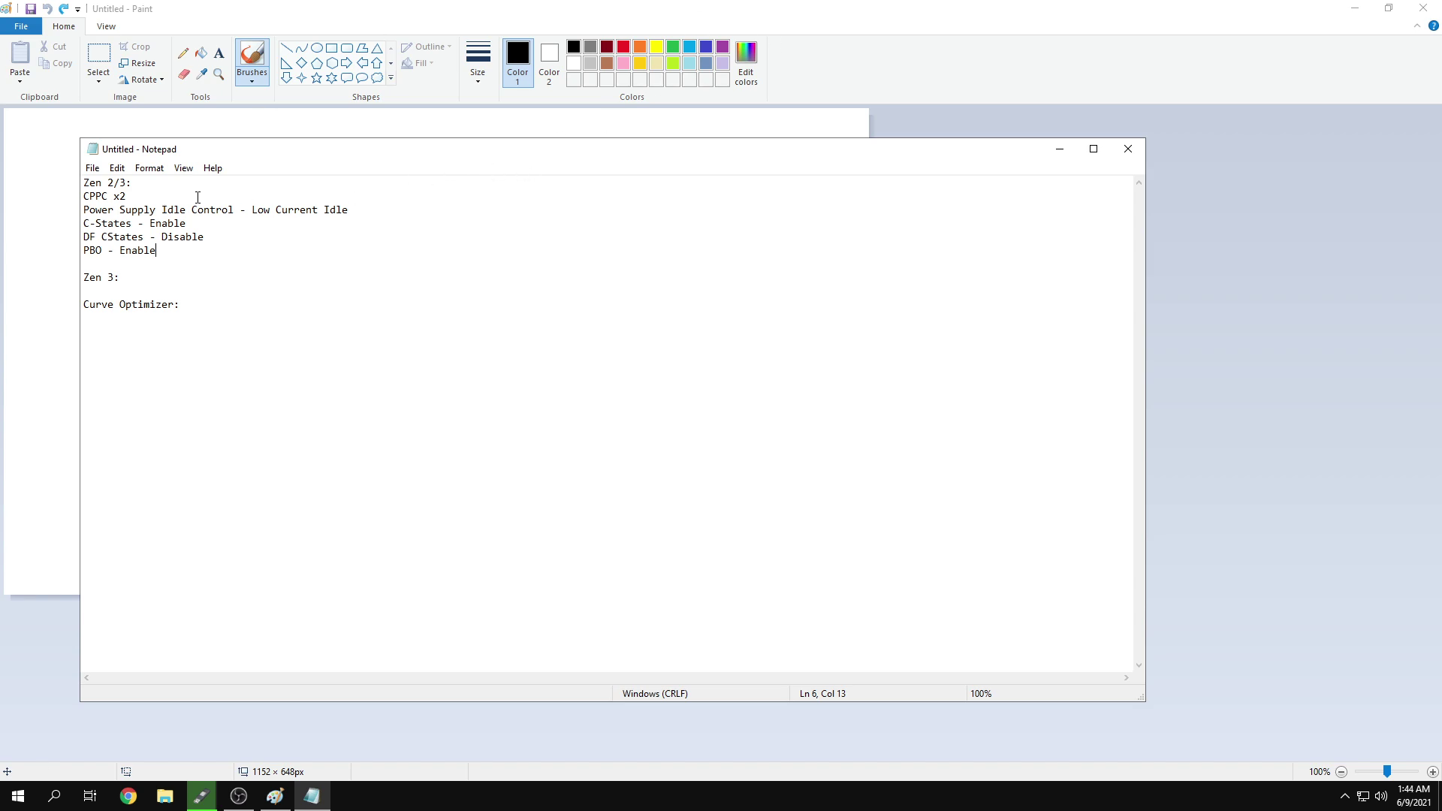
{"action": "left_click_drag", "start_coordinate": [130, 199], "coordinate": [83, 197]}
{"action": "left_click", "coordinate": [137, 211]}
{"action": "left_click", "coordinate": [162, 207]}
{"action": "left_click", "coordinate": [134, 206]}
Insert the line "AMD CBS:" directly below the "Zen 2/3:" heading
{"action": "left_click", "coordinate": [150, 182]}
{"action": "key", "text": "Return"}
{"action": "type", "text": "AMD CB"}
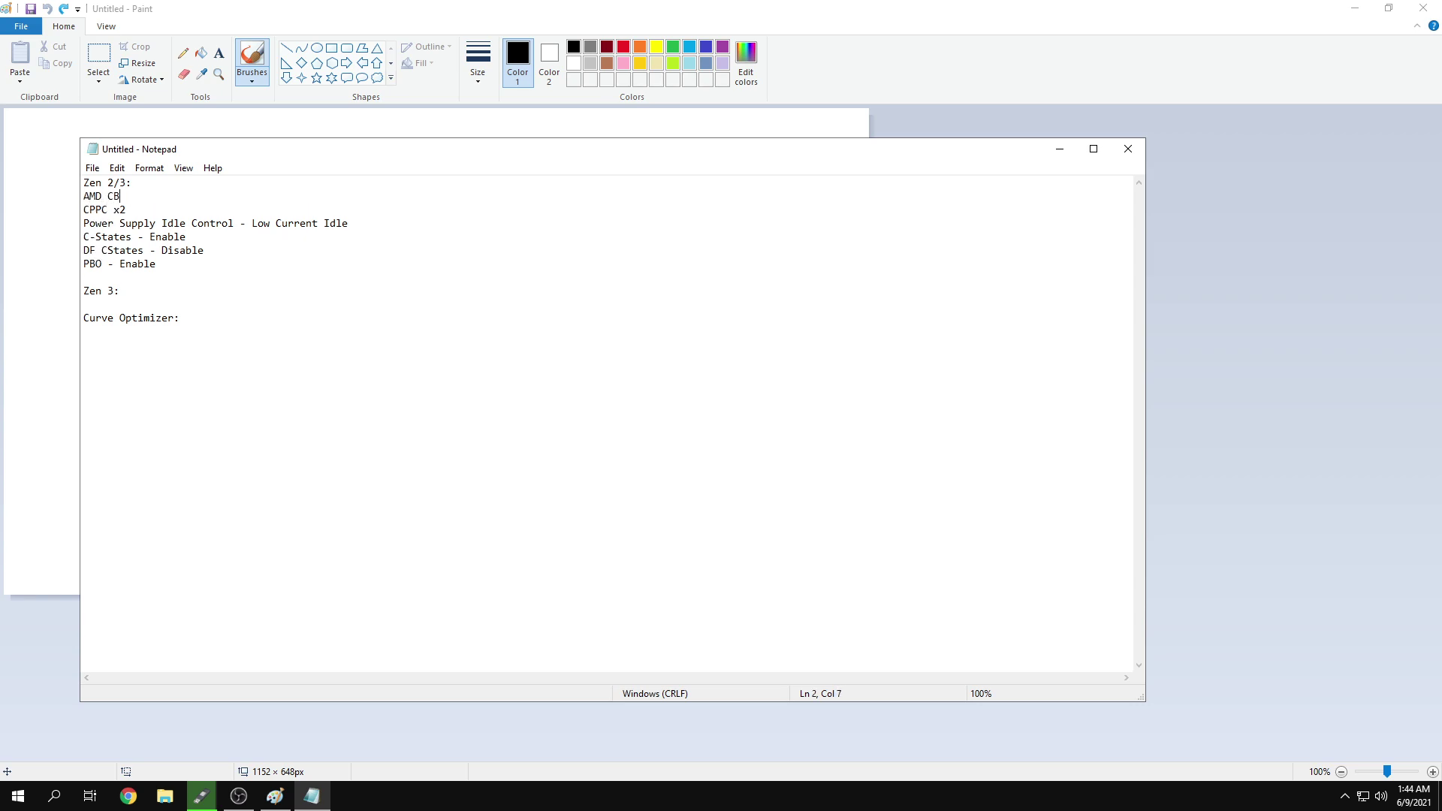
{"action": "type", "text": "VS:"}
{"action": "key", "text": "Return"}
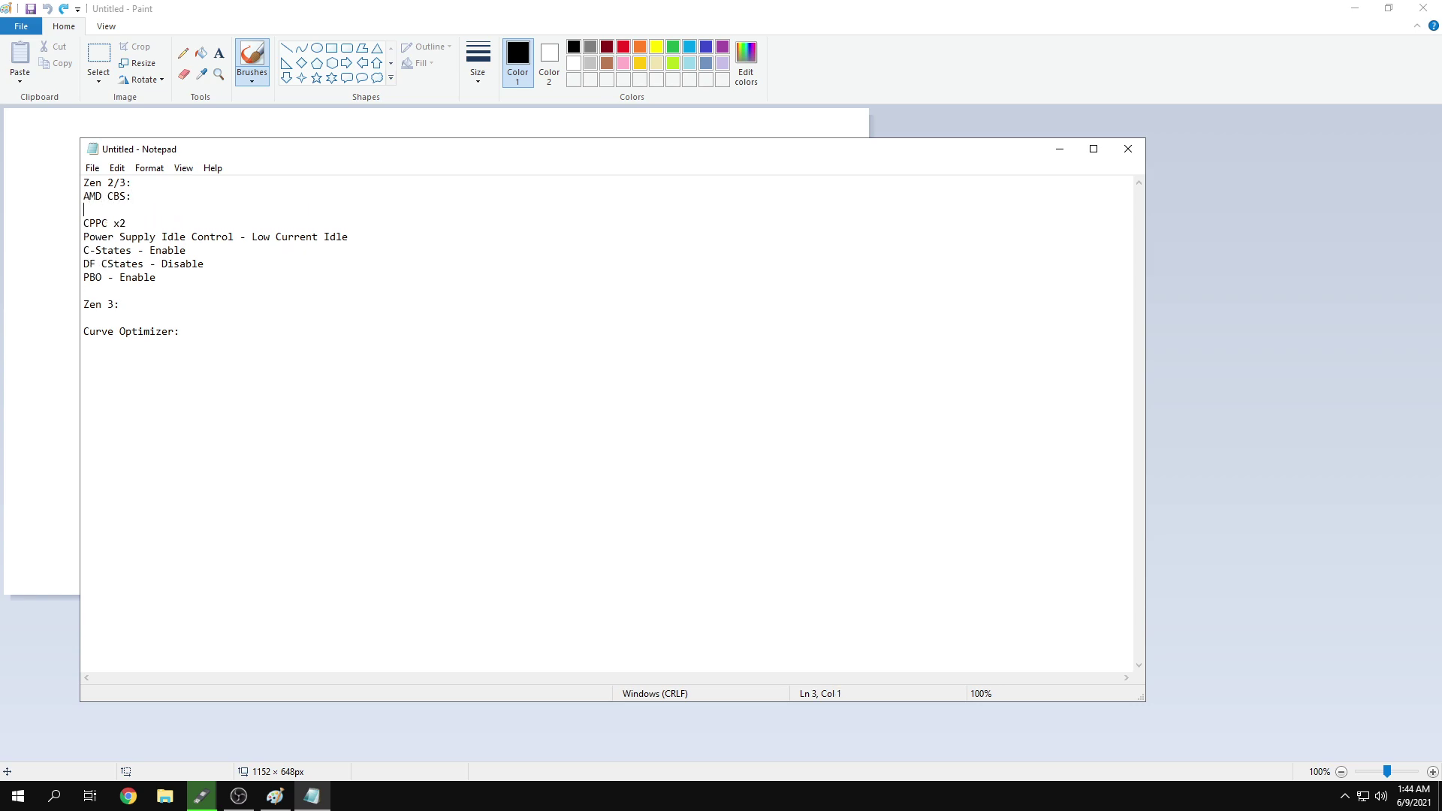
{"action": "key", "text": "BackSpace"}
Append "- ENABLE" to the "CPPC x2" line
{"action": "left_click_drag", "start_coordinate": [144, 214], "coordinate": [81, 211]}
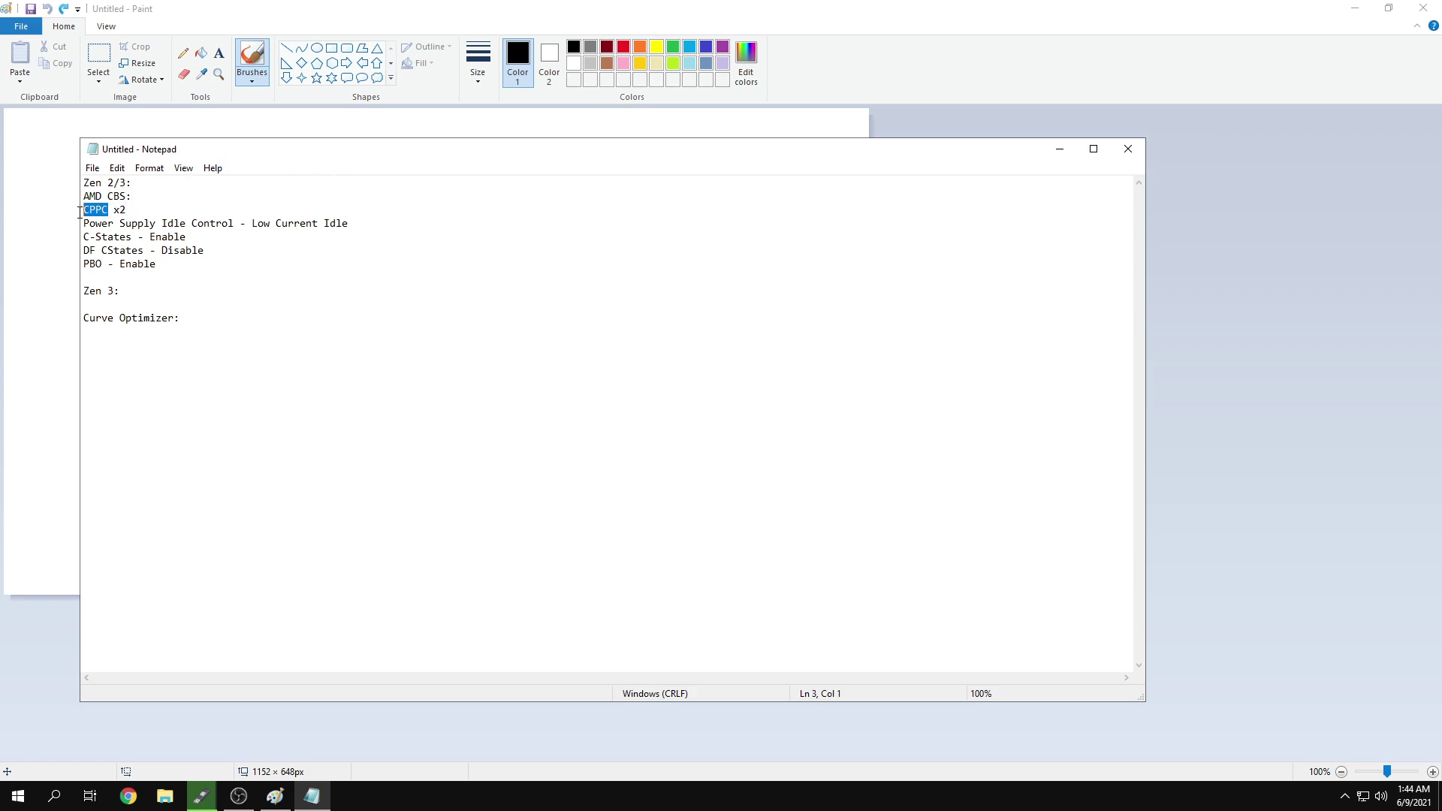
{"action": "left_click", "coordinate": [140, 213]}
{"action": "type", "text": "- ENABLE"}
Go through the Power Supply Idle Control, C-States, DF CStates and PBO lines one by one by highlighting them
{"action": "left_click", "coordinate": [109, 223]}
{"action": "triple_click", "coordinate": [368, 226]}
{"action": "left_click", "coordinate": [366, 225]}
{"action": "left_click_drag", "start_coordinate": [366, 226], "coordinate": [26, 219]}
{"action": "left_click", "coordinate": [262, 251]}
{"action": "left_click", "coordinate": [155, 251]}
{"action": "triple_click", "coordinate": [191, 237]}
{"action": "left_click", "coordinate": [217, 251]}
{"action": "triple_click", "coordinate": [203, 251]}
{"action": "left_click_drag", "start_coordinate": [203, 251], "coordinate": [160, 251]}
{"action": "left_click", "coordinate": [157, 264]}
{"action": "triple_click", "coordinate": [161, 264]}
{"action": "left_click", "coordinate": [166, 264]}
{"action": "left_click_drag", "start_coordinate": [165, 263], "coordinate": [78, 256]}
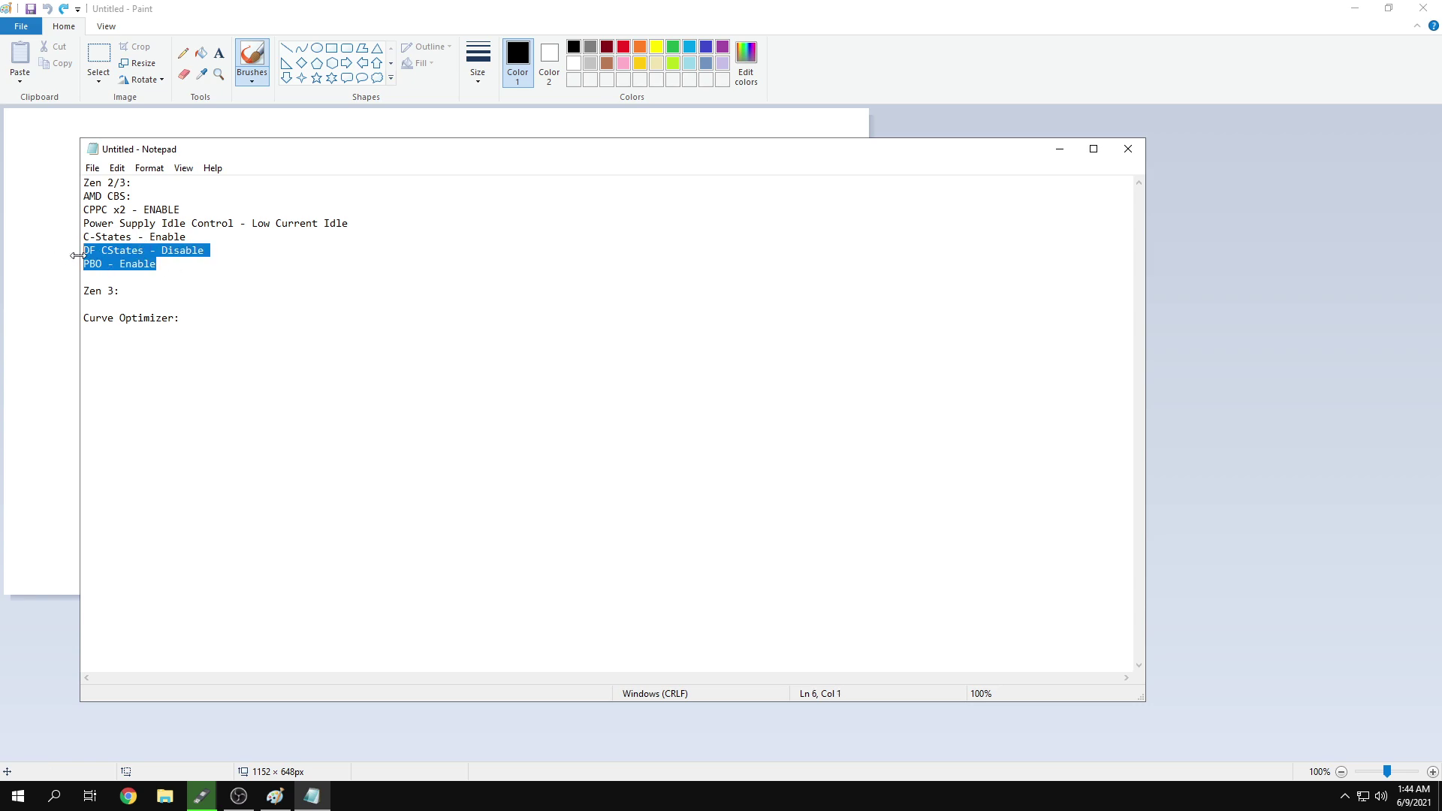
{"action": "left_click", "coordinate": [183, 264]}
{"action": "triple_click", "coordinate": [183, 264]}
{"action": "left_click", "coordinate": [184, 264]}
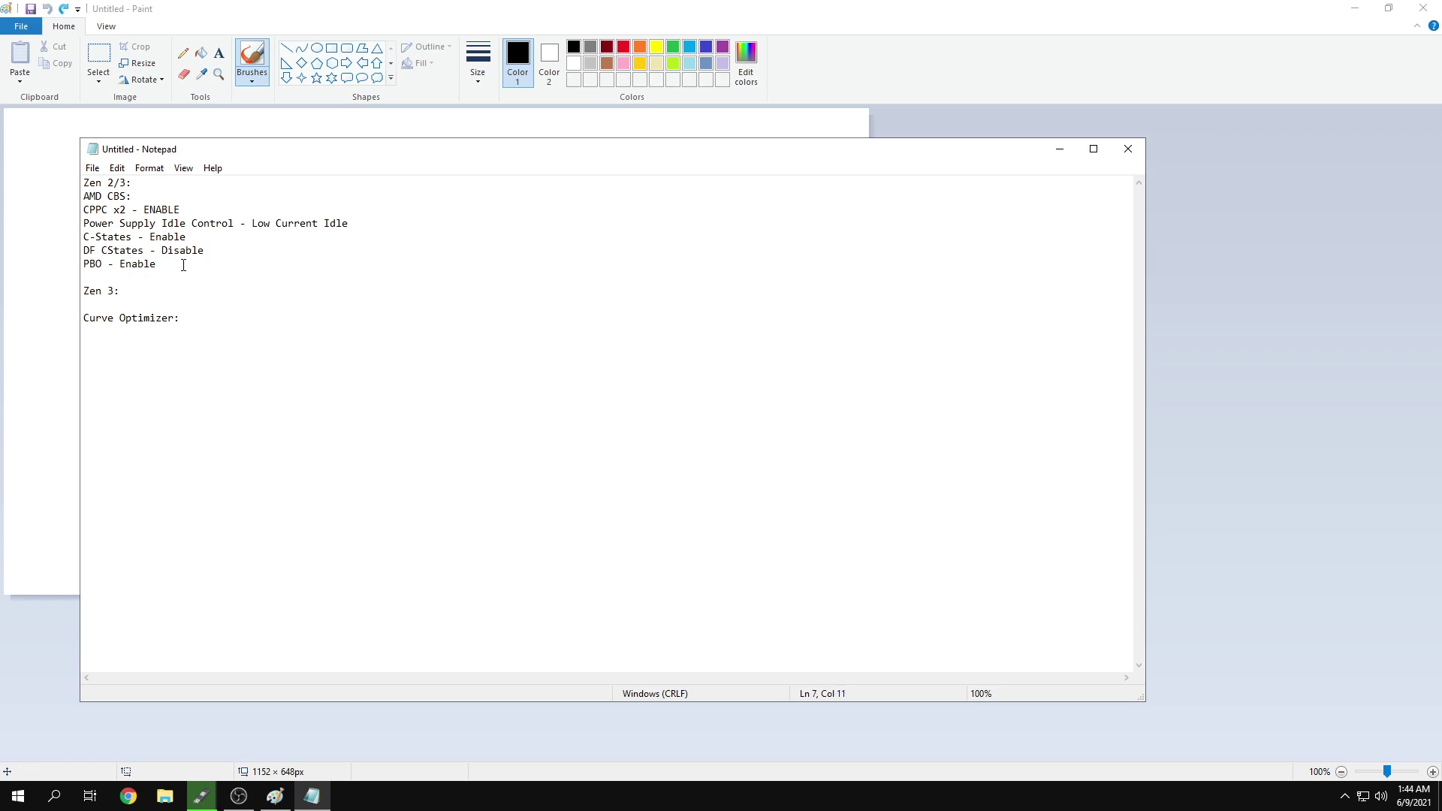
Move the notes window aside and highlight the Zen 2/3 block and the Zen 3 Curve Optimizer section for review
{"action": "left_click_drag", "start_coordinate": [167, 264], "coordinate": [85, 164]}
{"action": "left_click", "coordinate": [217, 226]}
{"action": "left_click_drag", "start_coordinate": [302, 154], "coordinate": [555, 148]}
{"action": "left_click_drag", "start_coordinate": [442, 256], "coordinate": [271, 142]}
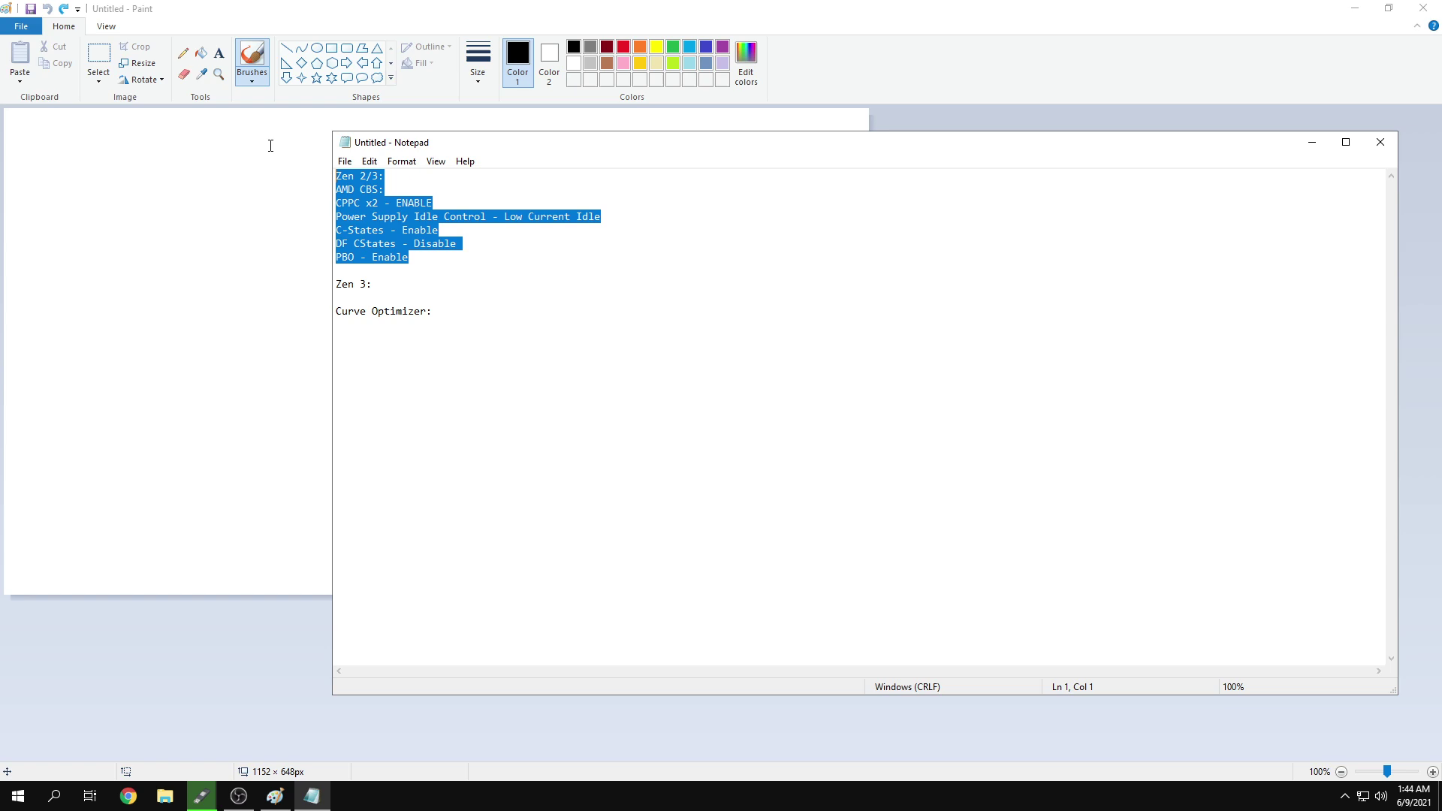
{"action": "left_click", "coordinate": [476, 273]}
{"action": "left_click_drag", "start_coordinate": [476, 274], "coordinate": [339, 172]}
{"action": "left_click", "coordinate": [461, 273]}
{"action": "left_click_drag", "start_coordinate": [461, 273], "coordinate": [338, 175]}
{"action": "left_click", "coordinate": [430, 263]}
{"action": "left_click_drag", "start_coordinate": [487, 321], "coordinate": [313, 284]}
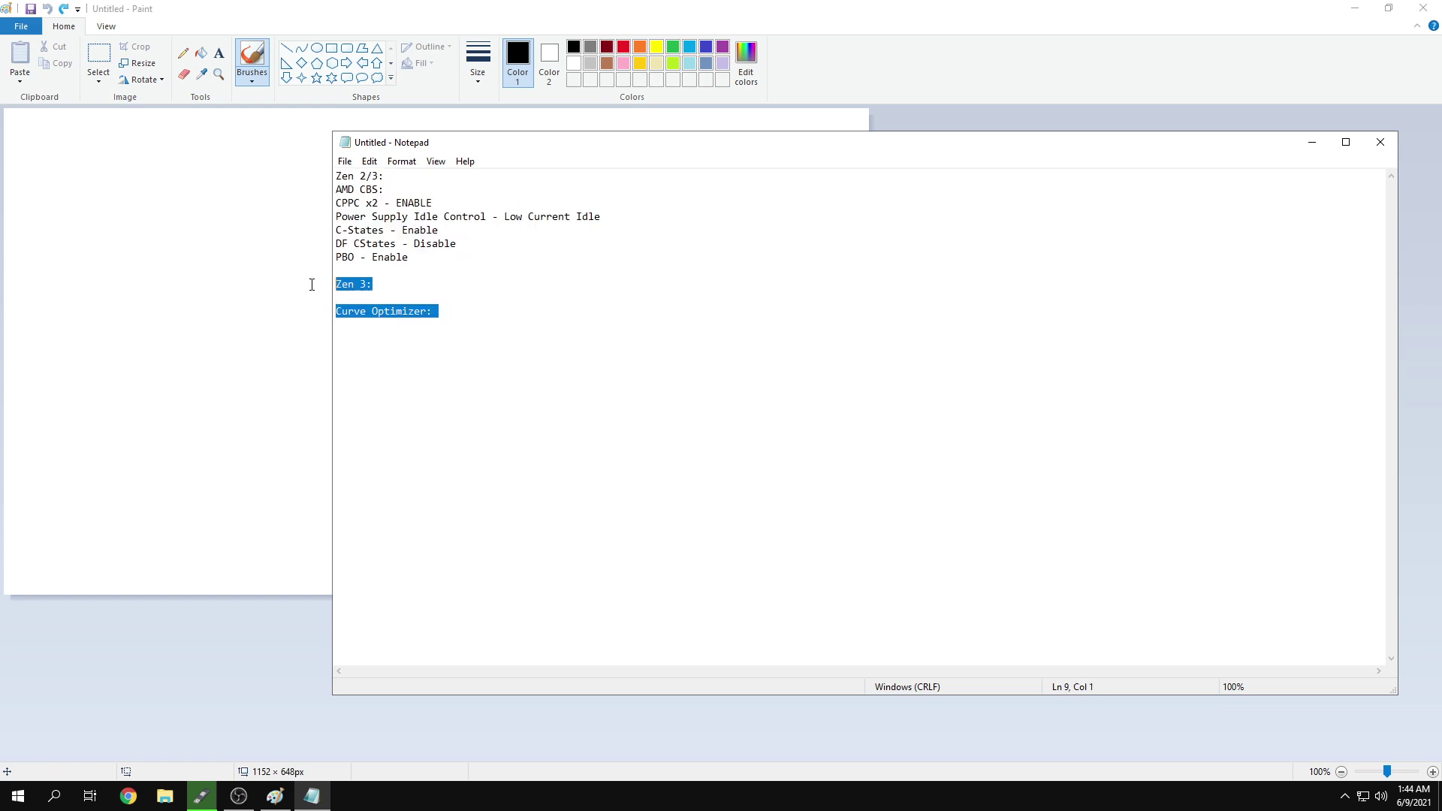
{"action": "left_click", "coordinate": [450, 308]}
{"action": "left_click_drag", "start_coordinate": [451, 307], "coordinate": [327, 292]}
Switch to the blank Paint canvas and handwrite "Intel" near its upper edge with the brush
{"action": "left_click", "coordinate": [461, 21]}
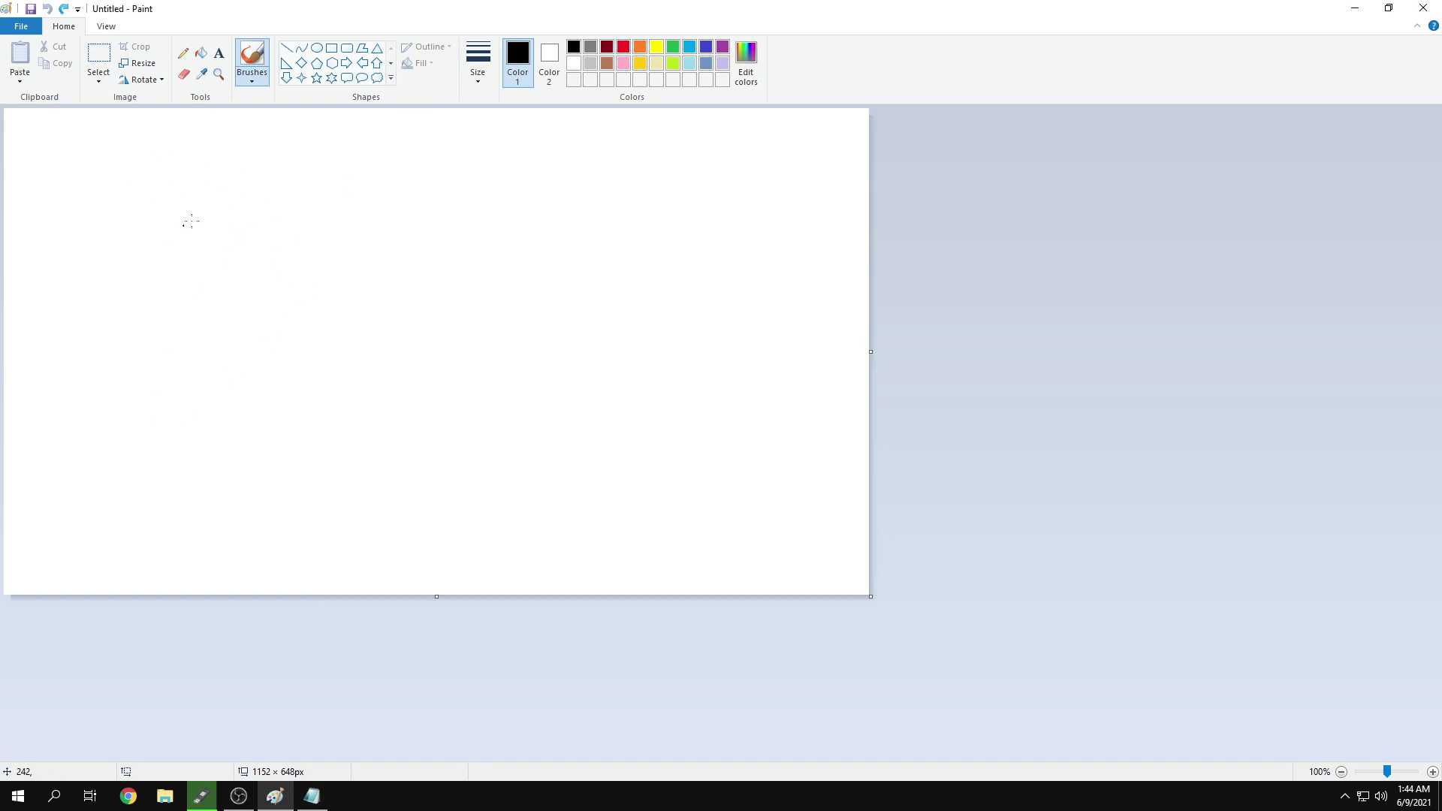
{"action": "mouse_move", "coordinate": [241, 159]}
{"action": "left_mouse_down"}
{"action": "mouse_move", "coordinate": [237, 226]}
{"action": "mouse_move", "coordinate": [256, 228]}
{"action": "left_mouse_up"}
{"action": "left_click_drag", "start_coordinate": [217, 129], "coordinate": [293, 145]}
{"action": "left_click_drag", "start_coordinate": [295, 236], "coordinate": [347, 243]}
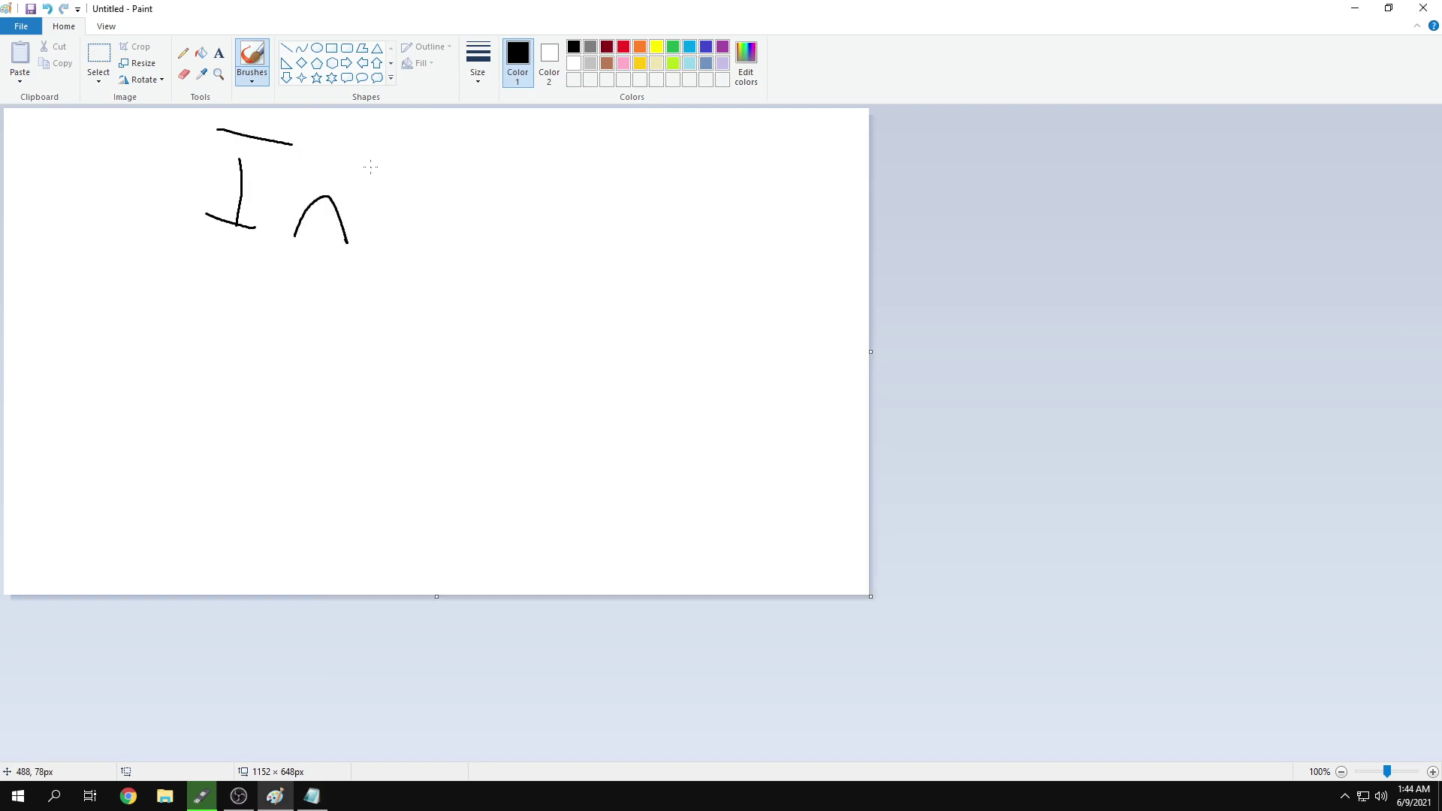
{"action": "left_click_drag", "start_coordinate": [371, 167], "coordinate": [372, 228]}
{"action": "left_click_drag", "start_coordinate": [349, 195], "coordinate": [434, 218]}
{"action": "left_click_drag", "start_coordinate": [459, 164], "coordinate": [444, 274]}
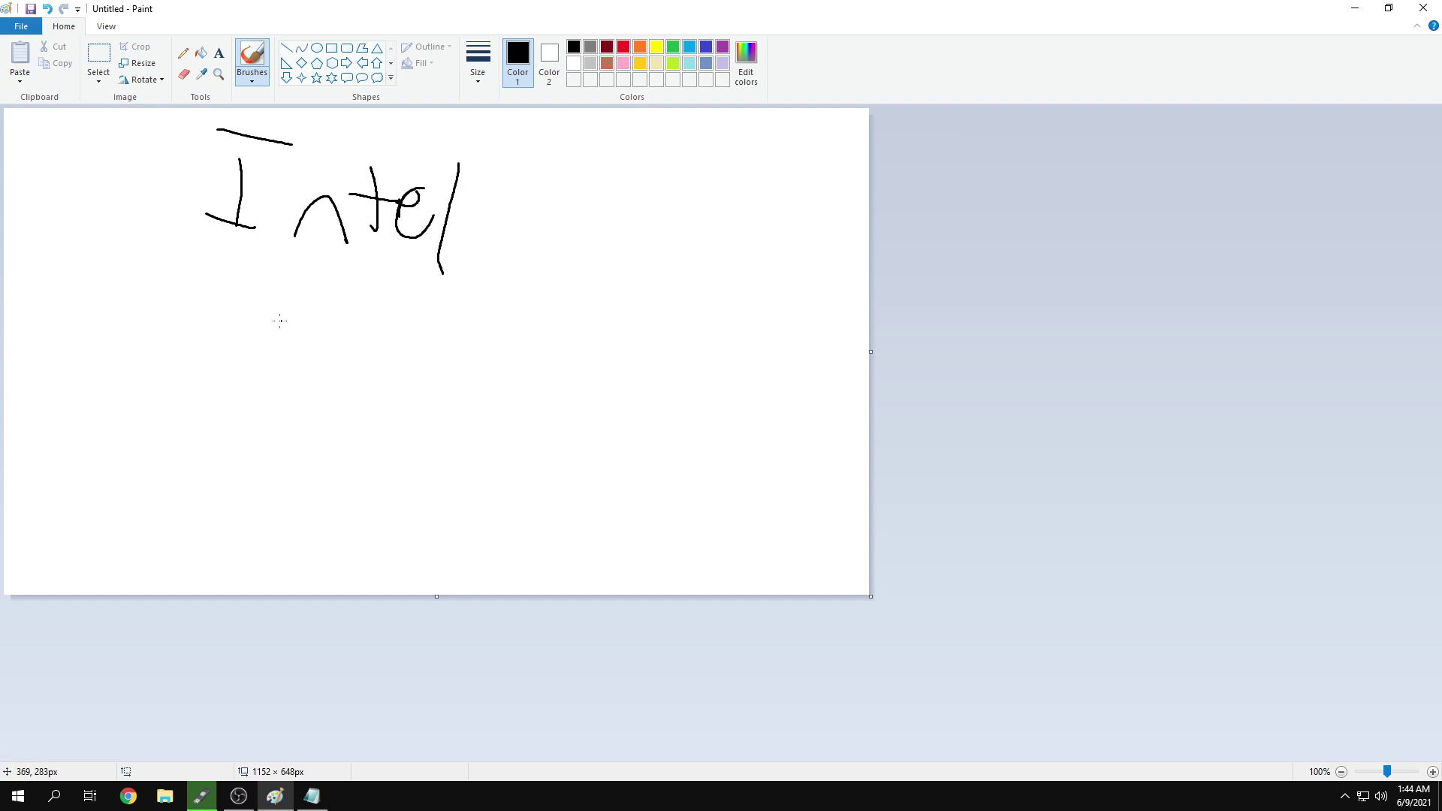
Handwrite the numbers 1 to 6 in a row below the word "Intel"
{"action": "left_click_drag", "start_coordinate": [184, 307], "coordinate": [188, 377]}
{"action": "left_click_drag", "start_coordinate": [275, 304], "coordinate": [329, 347]}
{"action": "mouse_move", "coordinate": [383, 311]}
{"action": "left_mouse_down"}
{"action": "mouse_move", "coordinate": [405, 314]}
{"action": "mouse_move", "coordinate": [366, 361]}
{"action": "left_mouse_up"}
{"action": "mouse_move", "coordinate": [489, 307]}
{"action": "left_mouse_down"}
{"action": "mouse_move", "coordinate": [513, 320]}
{"action": "mouse_move", "coordinate": [505, 348]}
{"action": "left_mouse_up"}
{"action": "mouse_move", "coordinate": [639, 305]}
{"action": "left_mouse_down"}
{"action": "mouse_move", "coordinate": [586, 299]}
{"action": "mouse_move", "coordinate": [583, 346]}
{"action": "left_mouse_up"}
{"action": "left_click_drag", "start_coordinate": [708, 299], "coordinate": [666, 336]}
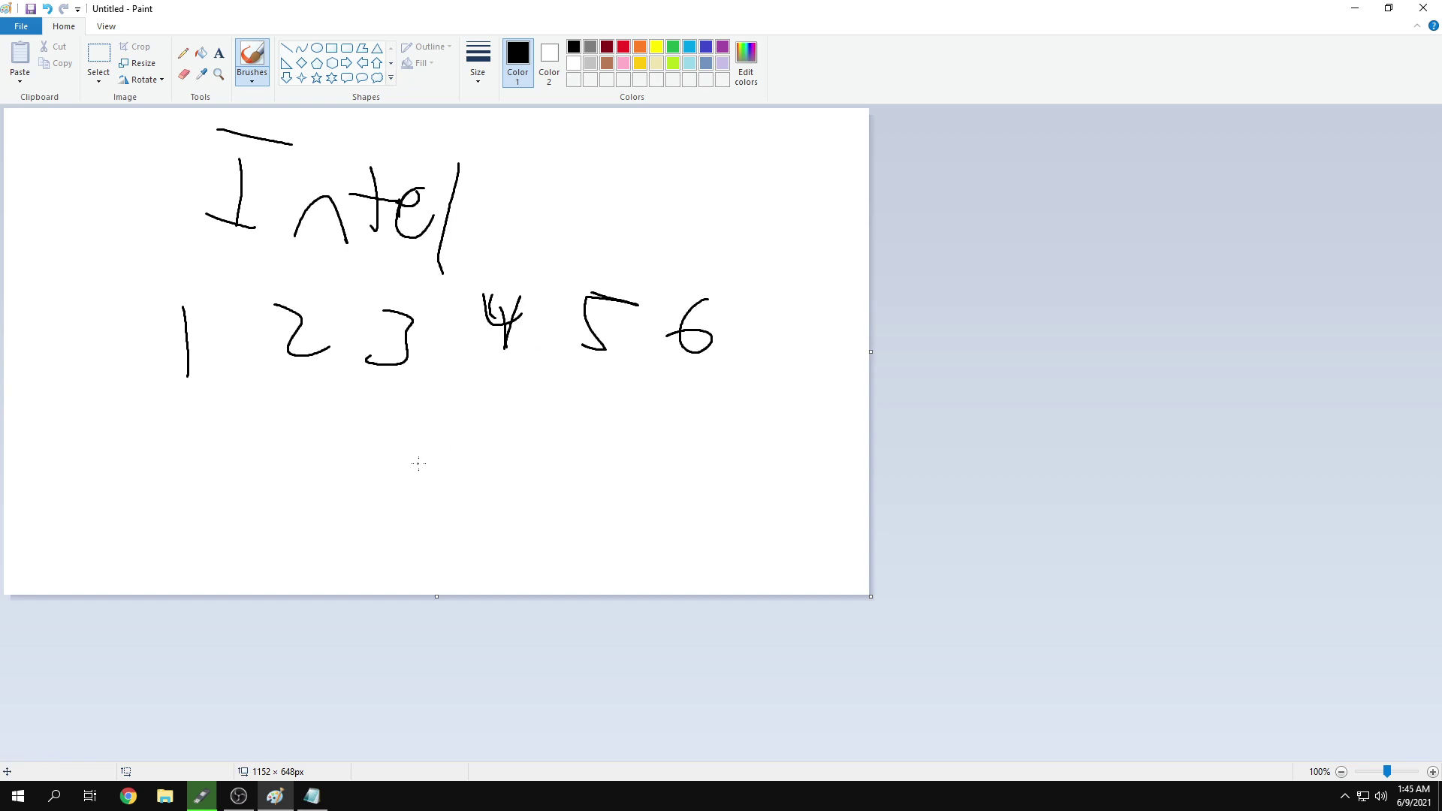
Handwrite "5 ghz" centred below the row of numbers under "Intel"
{"action": "left_click_drag", "start_coordinate": [457, 449], "coordinate": [418, 489]}
{"action": "mouse_move", "coordinate": [490, 460]}
{"action": "left_mouse_down"}
{"action": "mouse_move", "coordinate": [496, 478]}
{"action": "mouse_move", "coordinate": [474, 481]}
{"action": "left_mouse_up"}
{"action": "mouse_move", "coordinate": [517, 443]}
{"action": "left_mouse_down"}
{"action": "mouse_move", "coordinate": [518, 473]}
{"action": "mouse_move", "coordinate": [538, 472]}
{"action": "left_mouse_up"}
{"action": "left_click_drag", "start_coordinate": [549, 450], "coordinate": [565, 476]}
Draw lines leading from the numbers to "5 ghz" and outline the whole row of numbers
{"action": "left_click_drag", "start_coordinate": [285, 396], "coordinate": [418, 434]}
{"action": "mouse_move", "coordinate": [325, 370]}
{"action": "left_mouse_down"}
{"action": "mouse_move", "coordinate": [405, 411]}
{"action": "mouse_move", "coordinate": [426, 366]}
{"action": "left_mouse_up"}
{"action": "left_click_drag", "start_coordinate": [517, 365], "coordinate": [537, 404]}
{"action": "left_click_drag", "start_coordinate": [579, 398], "coordinate": [590, 372]}
{"action": "left_click_drag", "start_coordinate": [715, 385], "coordinate": [622, 426]}
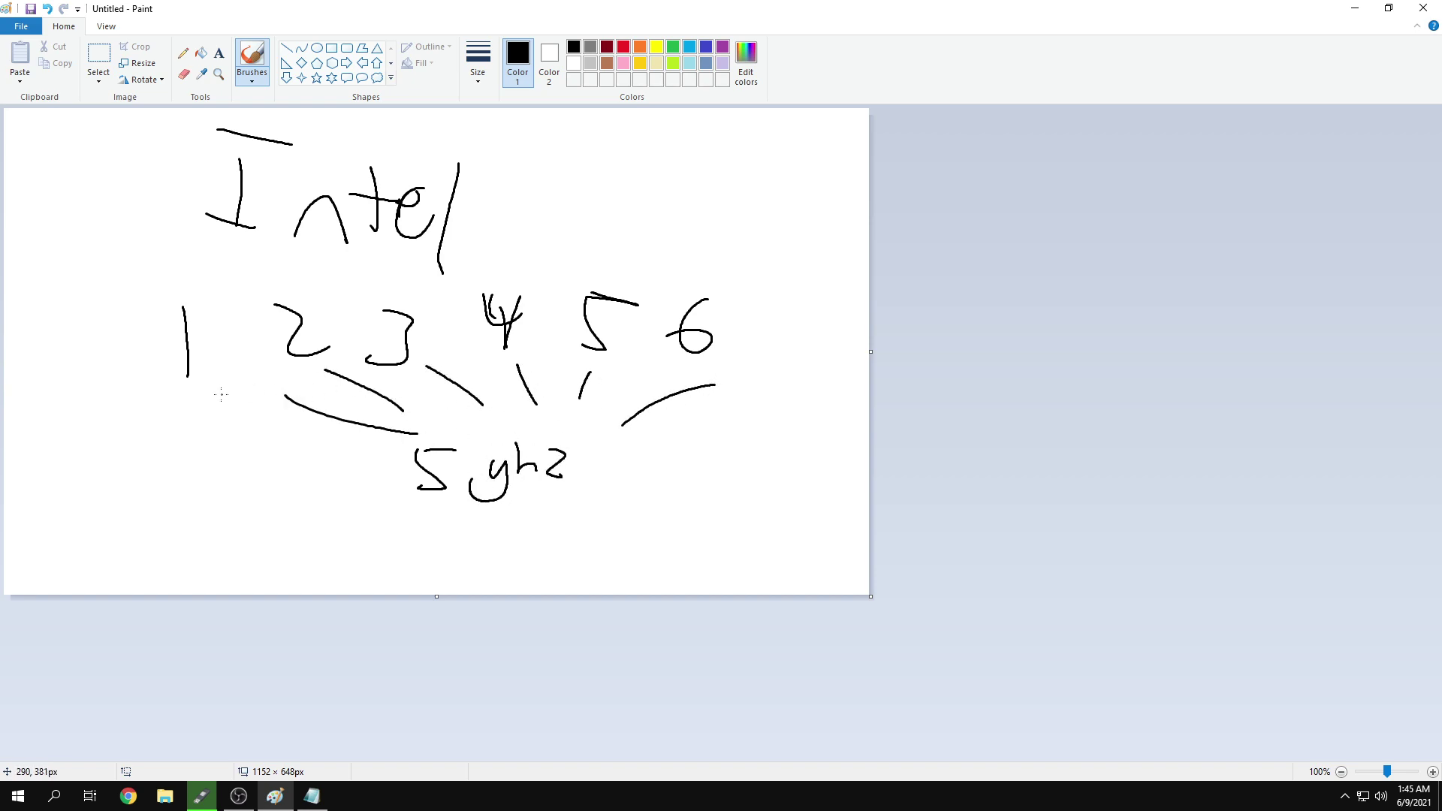
{"action": "mouse_move", "coordinate": [173, 381]}
{"action": "left_mouse_down"}
{"action": "mouse_move", "coordinate": [795, 389]}
{"action": "mouse_move", "coordinate": [432, 281]}
{"action": "mouse_move", "coordinate": [199, 414]}
{"action": "mouse_move", "coordinate": [304, 424]}
{"action": "left_mouse_up"}
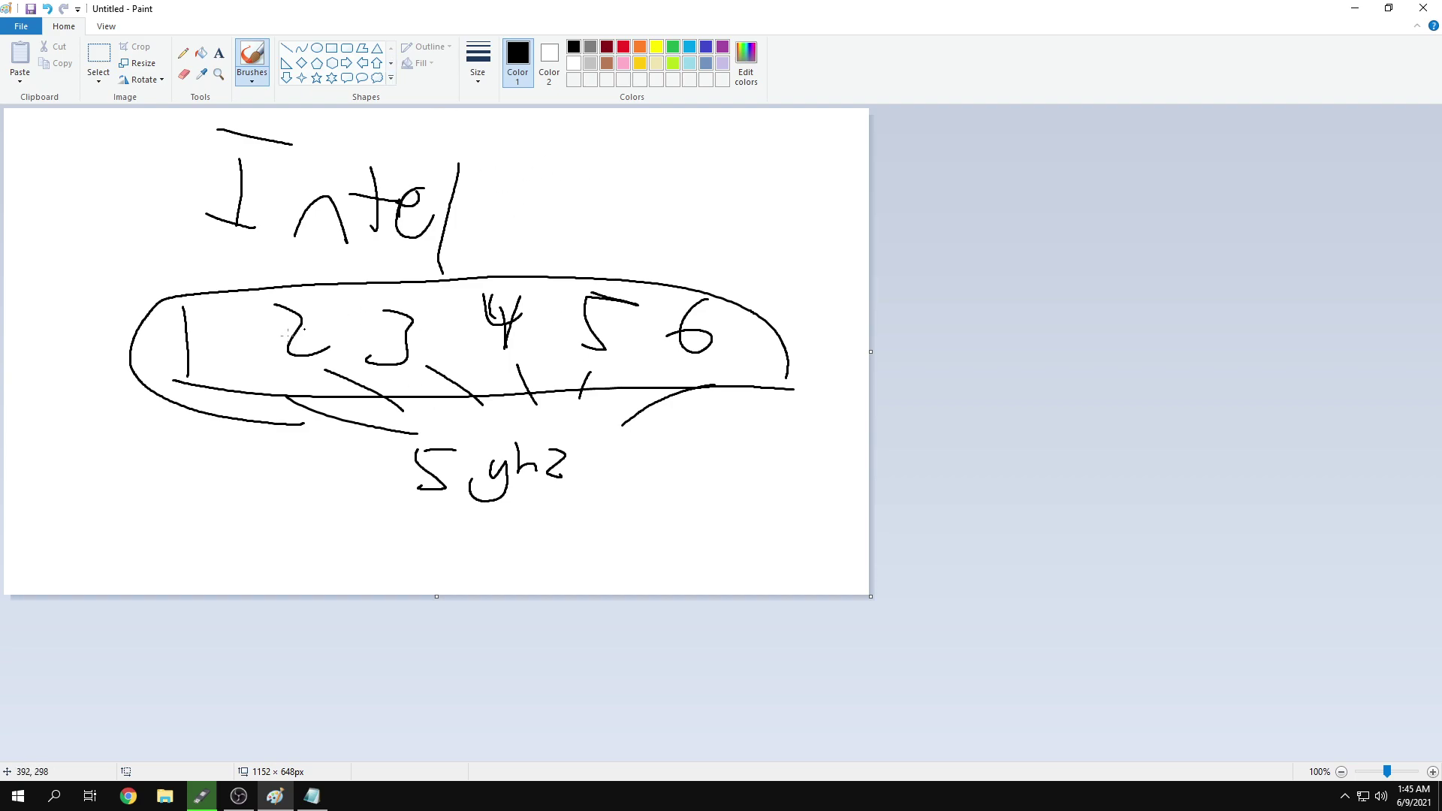
Undo all strokes of the Intel sketch until the canvas is blank
{"action": "key", "text": "ctrl+z"}
{"action": "key", "text": "ctrl+z"}
{"action": "key", "text": "ctrl+z"}
{"action": "key", "text": "ctrl+z"}
{"action": "key", "text": "ctrl+z"}
{"action": "key", "text": "ctrl+z"}
{"action": "key", "text": "ctrl+z"}
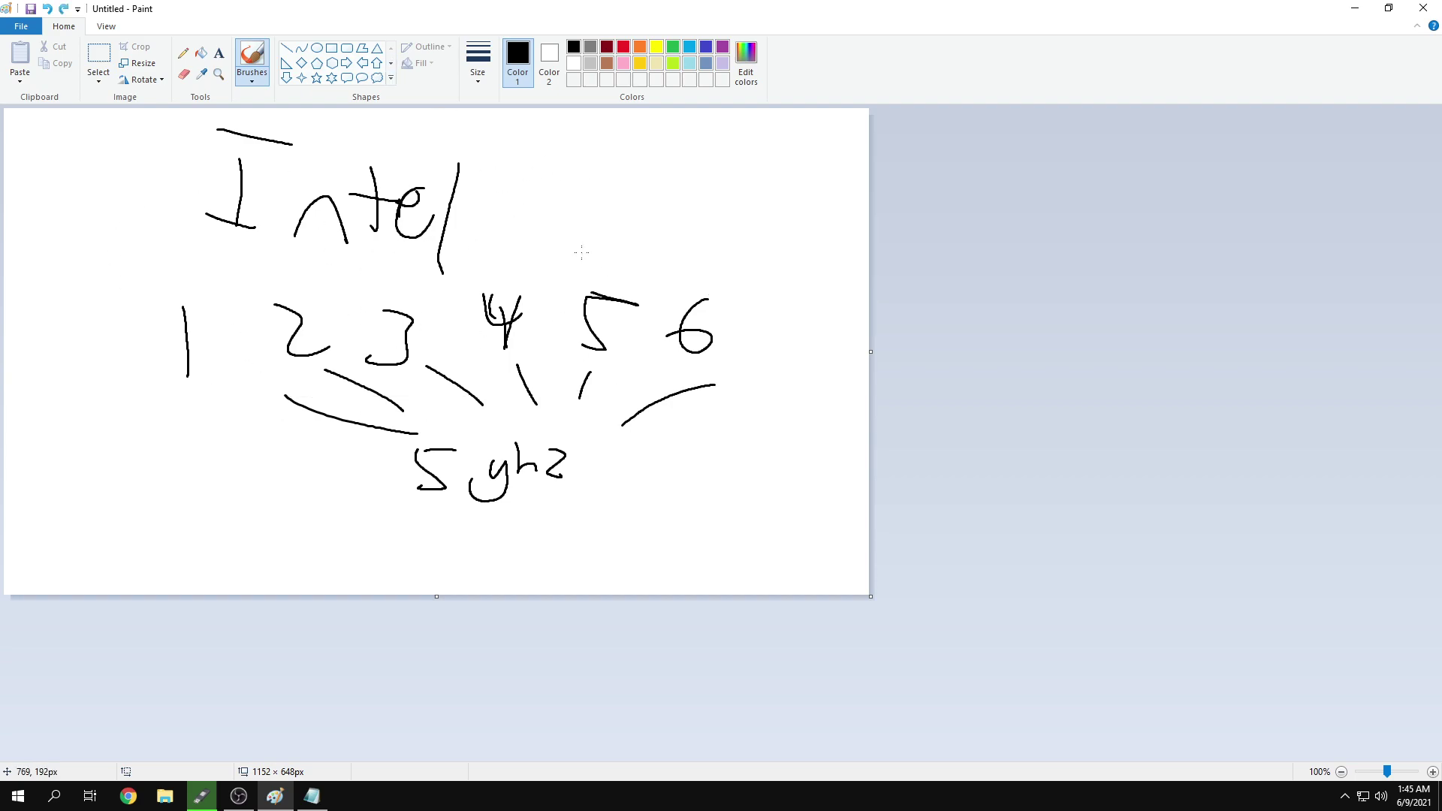
{"action": "key", "text": "ctrl+z"}
{"action": "key", "text": "ctrl+z"}
{"action": "key", "text": "ctrl+z"}
{"action": "key", "text": "ctrl+z"}
{"action": "key", "text": "ctrl+z"}
{"action": "key", "text": "ctrl+z"}
{"action": "key", "text": "ctrl+z"}
{"action": "key", "text": "ctrl+z"}
{"action": "key", "text": "ctrl+z"}
{"action": "key", "text": "ctrl+z"}
{"action": "key", "text": "ctrl+z"}
{"action": "key", "text": "ctrl+z"}
{"action": "key", "text": "ctrl+z"}
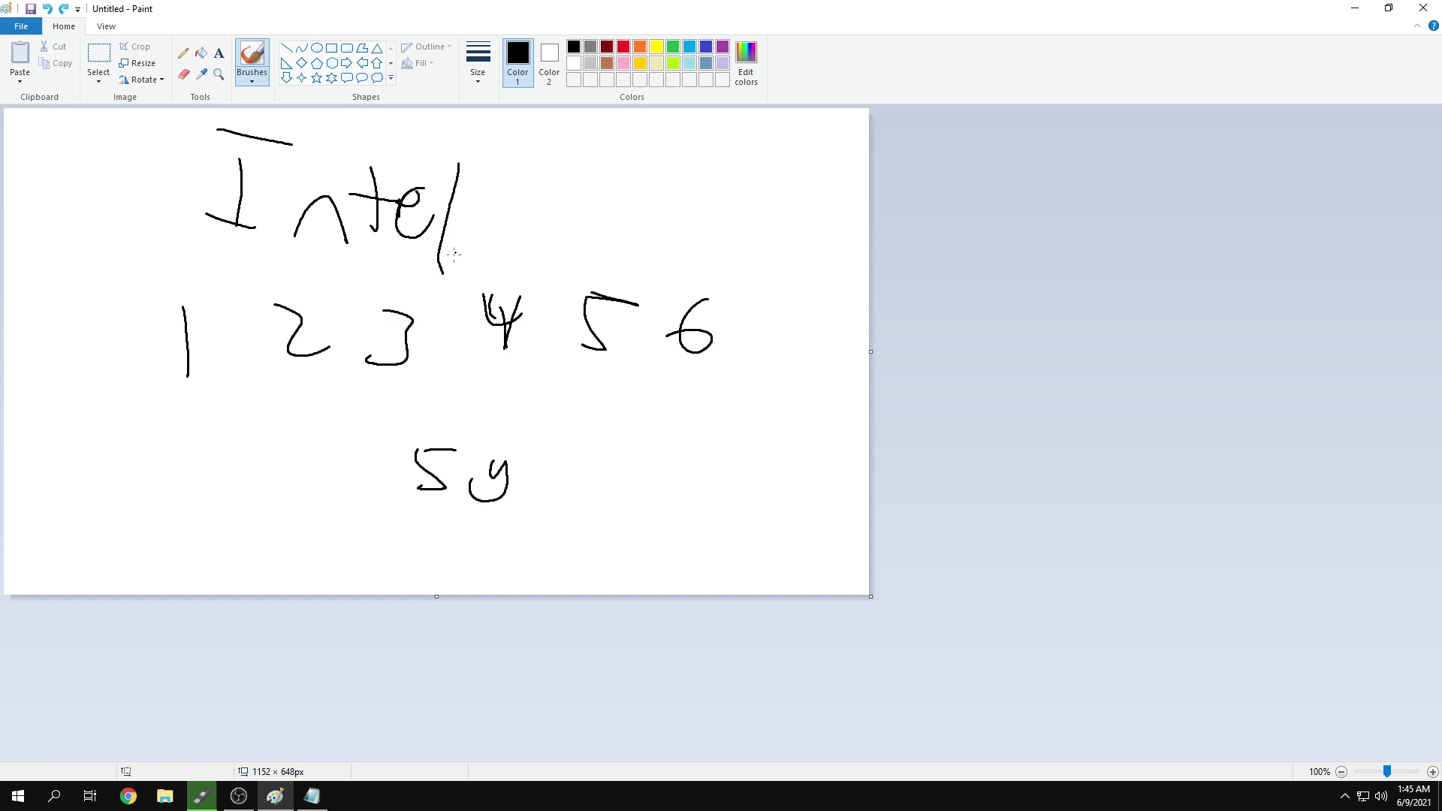
{"action": "key", "text": "ctrl+z"}
{"action": "key", "text": "ctrl+z"}
{"action": "key", "text": "ctrl+z"}
{"action": "key", "text": "ctrl+z"}
{"action": "key", "text": "ctrl+z"}
{"action": "key", "text": "ctrl+z"}
{"action": "key", "text": "ctrl+z"}
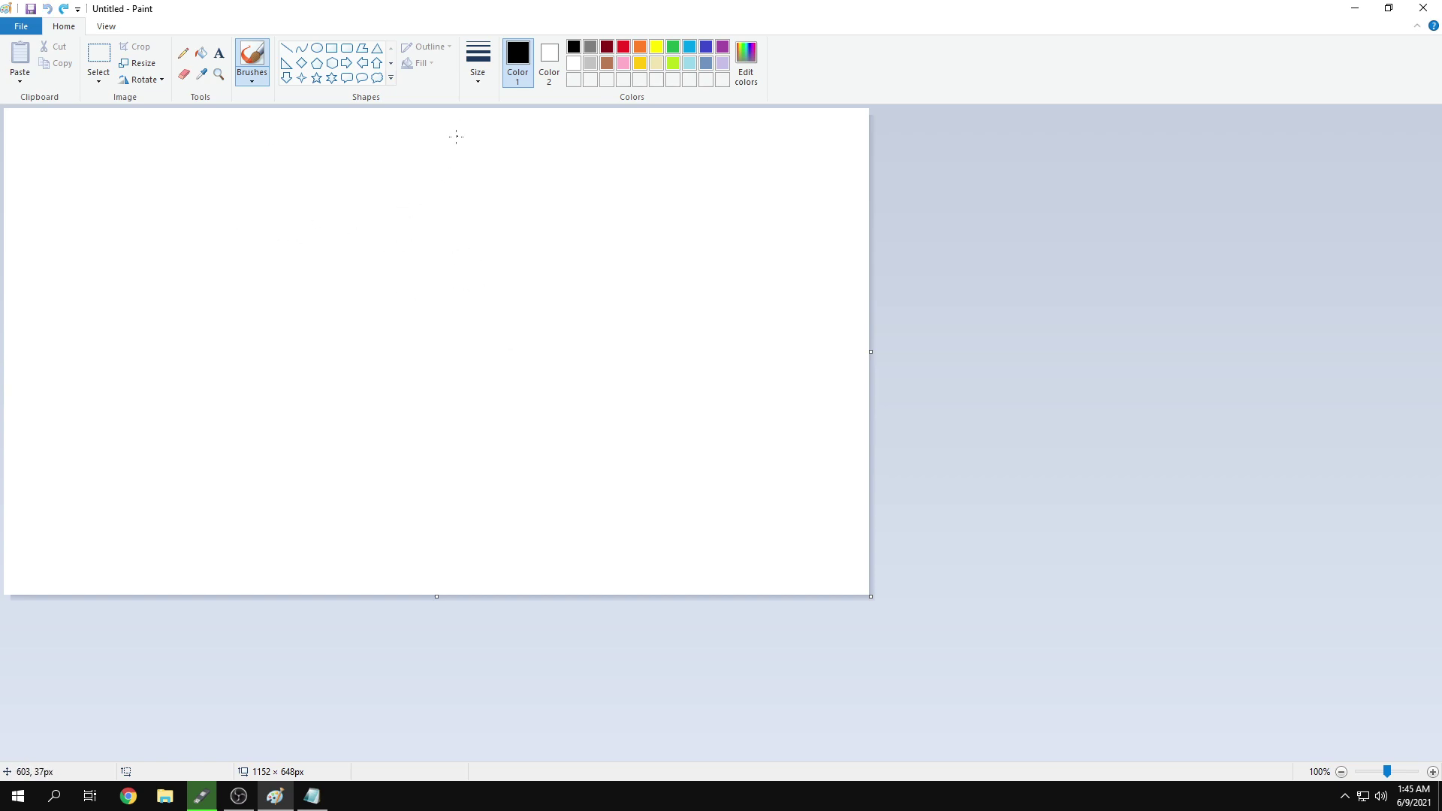
Handwrite "PBO" as a heading and the numbers 1 to 6 in a row beneath it
{"action": "mouse_move", "coordinate": [303, 151]}
{"action": "left_mouse_down"}
{"action": "mouse_move", "coordinate": [297, 215]}
{"action": "mouse_move", "coordinate": [304, 172]}
{"action": "mouse_move", "coordinate": [354, 199]}
{"action": "left_mouse_up"}
{"action": "mouse_move", "coordinate": [356, 155]}
{"action": "left_mouse_down"}
{"action": "mouse_move", "coordinate": [350, 192]}
{"action": "mouse_move", "coordinate": [425, 167]}
{"action": "mouse_move", "coordinate": [394, 196]}
{"action": "mouse_move", "coordinate": [406, 143]}
{"action": "left_mouse_up"}
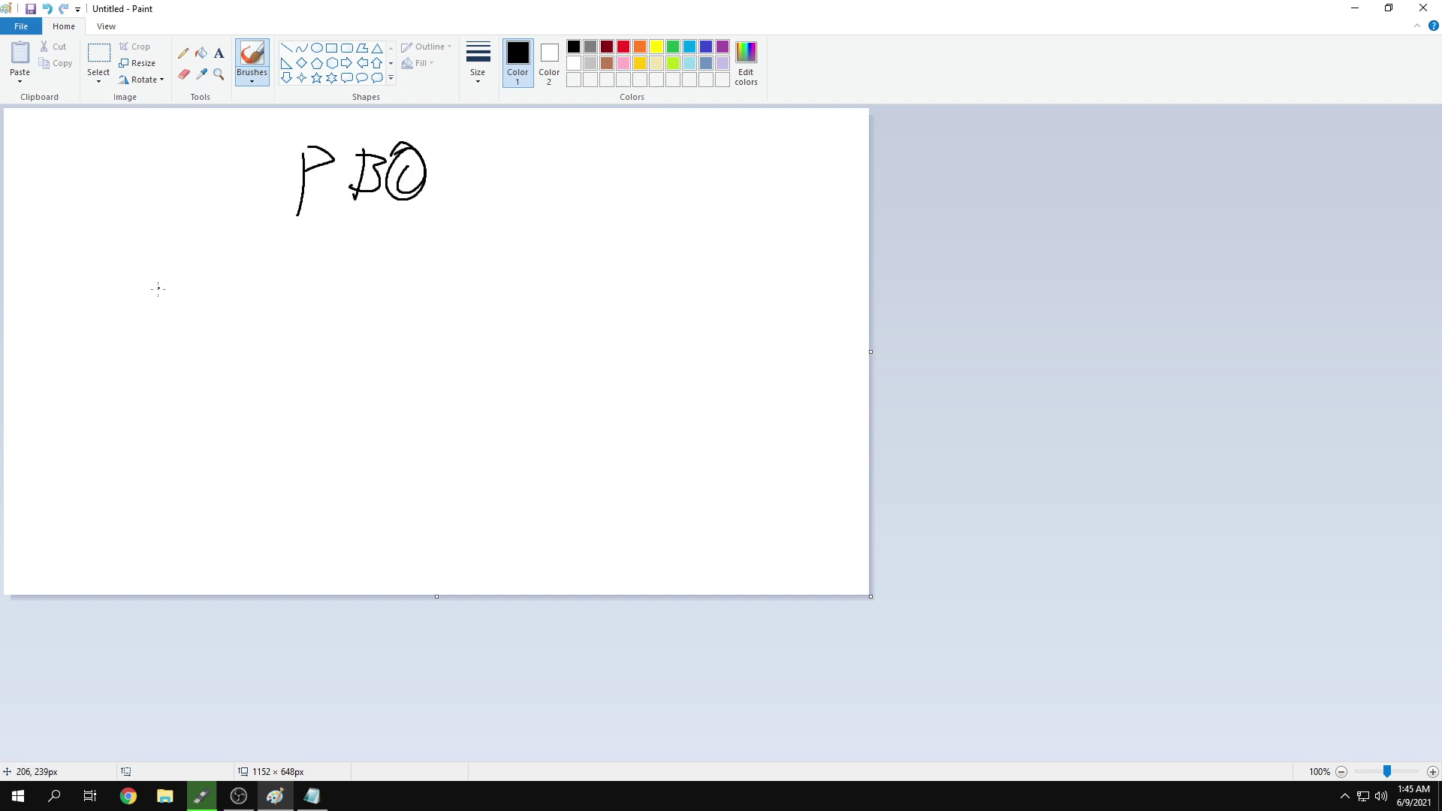
{"action": "left_click_drag", "start_coordinate": [156, 258], "coordinate": [148, 314]}
{"action": "left_click_drag", "start_coordinate": [216, 261], "coordinate": [241, 297]}
{"action": "left_click_drag", "start_coordinate": [302, 254], "coordinate": [304, 290]}
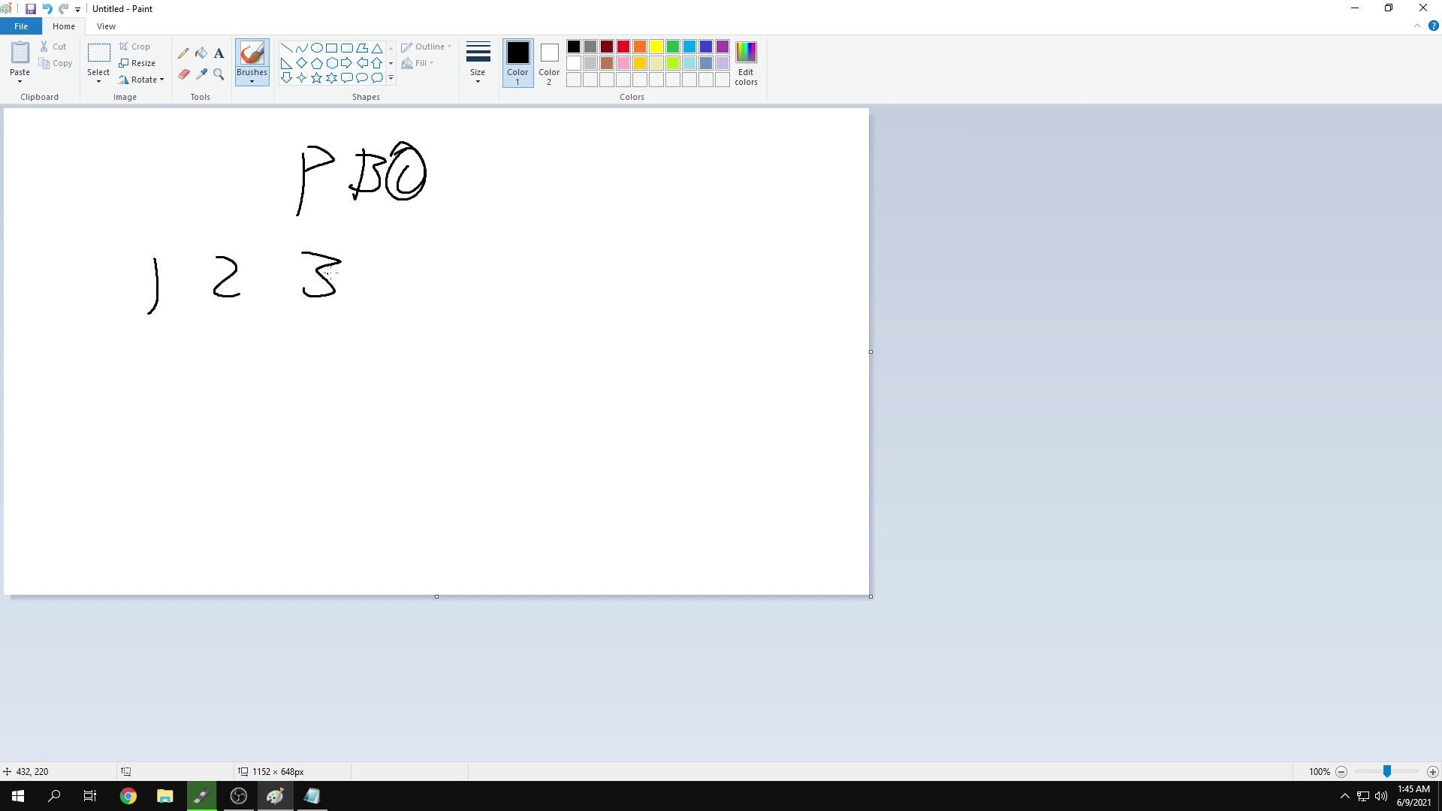
{"action": "mouse_move", "coordinate": [447, 257]}
{"action": "left_mouse_down"}
{"action": "mouse_move", "coordinate": [434, 296]}
{"action": "mouse_move", "coordinate": [423, 265]}
{"action": "mouse_move", "coordinate": [440, 273]}
{"action": "left_mouse_up"}
{"action": "left_click_drag", "start_coordinate": [525, 252], "coordinate": [501, 287]}
{"action": "mouse_move", "coordinate": [603, 260]}
{"action": "left_mouse_down"}
{"action": "mouse_move", "coordinate": [628, 279]}
{"action": "mouse_move", "coordinate": [580, 289]}
{"action": "left_mouse_up"}
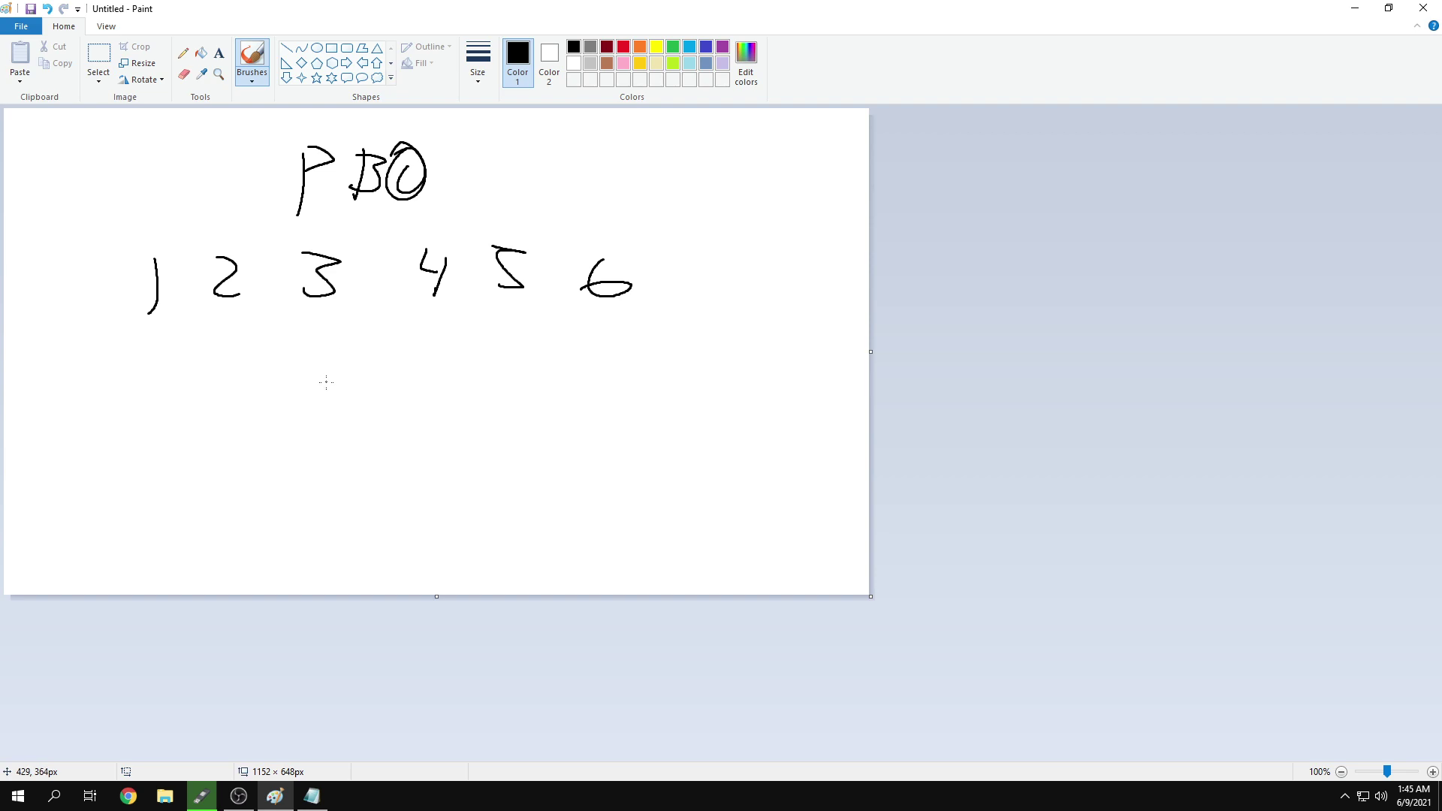
Draw up arrows under 3 and 4, down arrows under the other numbers, and circles around 3 and 4
{"action": "mouse_move", "coordinate": [326, 382]}
{"action": "left_mouse_down"}
{"action": "mouse_move", "coordinate": [330, 327]}
{"action": "mouse_move", "coordinate": [343, 347]}
{"action": "mouse_move", "coordinate": [311, 351]}
{"action": "left_mouse_up"}
{"action": "mouse_move", "coordinate": [433, 371]}
{"action": "left_mouse_down"}
{"action": "mouse_move", "coordinate": [438, 322]}
{"action": "mouse_move", "coordinate": [421, 338]}
{"action": "mouse_move", "coordinate": [455, 339]}
{"action": "left_mouse_up"}
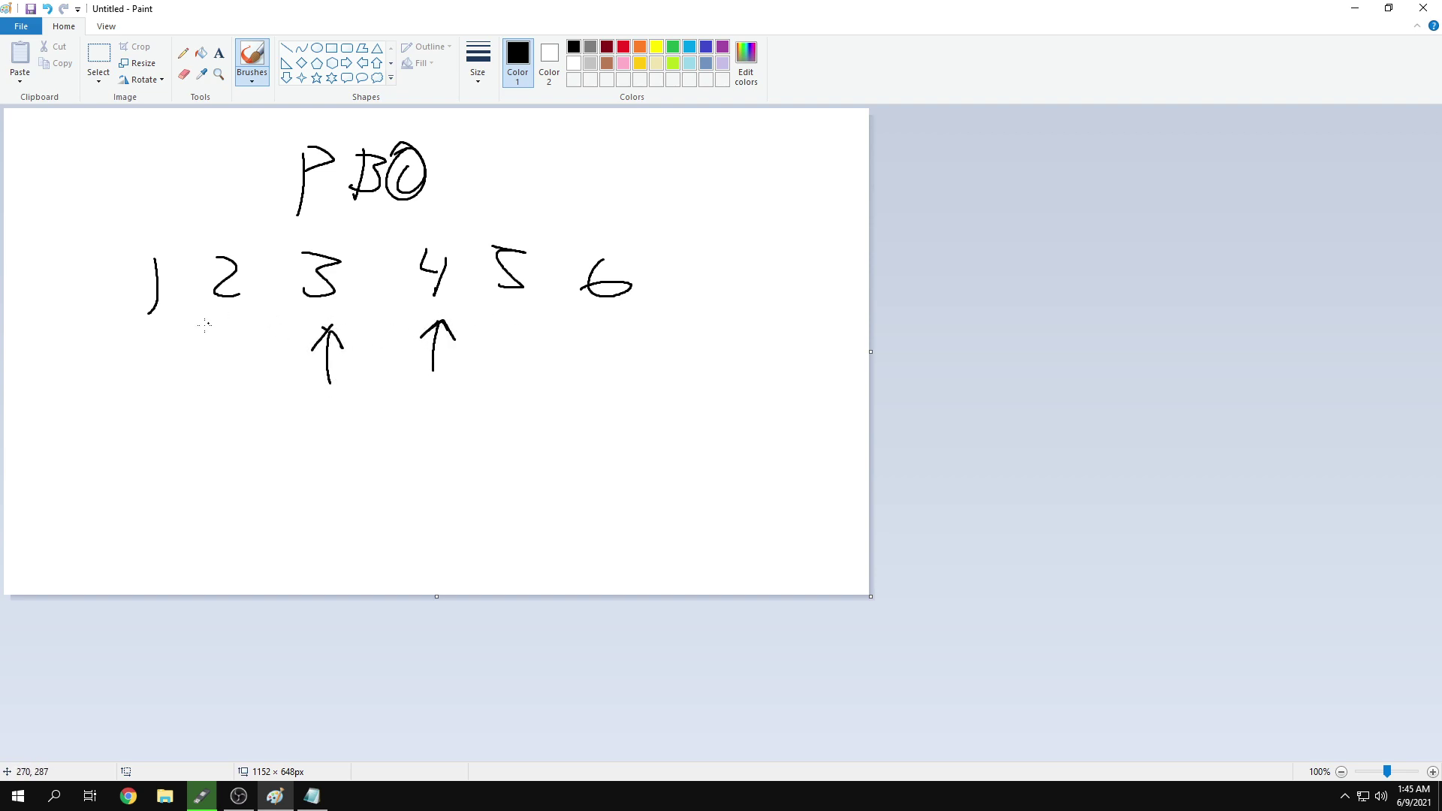
{"action": "mouse_move", "coordinate": [229, 316]}
{"action": "left_mouse_down"}
{"action": "mouse_move", "coordinate": [226, 361]}
{"action": "mouse_move", "coordinate": [252, 341]}
{"action": "left_mouse_up"}
{"action": "left_click_drag", "start_coordinate": [205, 320], "coordinate": [225, 358]}
{"action": "left_click_drag", "start_coordinate": [156, 324], "coordinate": [158, 354]}
{"action": "mouse_move", "coordinate": [157, 354]}
{"action": "left_mouse_down"}
{"action": "mouse_move", "coordinate": [182, 342]}
{"action": "mouse_move", "coordinate": [154, 353]}
{"action": "left_mouse_up"}
{"action": "mouse_move", "coordinate": [524, 317]}
{"action": "left_mouse_down"}
{"action": "mouse_move", "coordinate": [528, 358]}
{"action": "mouse_move", "coordinate": [547, 334]}
{"action": "left_mouse_up"}
{"action": "left_click_drag", "start_coordinate": [507, 334], "coordinate": [527, 357]}
{"action": "left_click_drag", "start_coordinate": [615, 324], "coordinate": [618, 359]}
{"action": "mouse_move", "coordinate": [618, 359]}
{"action": "left_mouse_down"}
{"action": "mouse_move", "coordinate": [646, 328]}
{"action": "mouse_move", "coordinate": [618, 357]}
{"action": "left_mouse_up"}
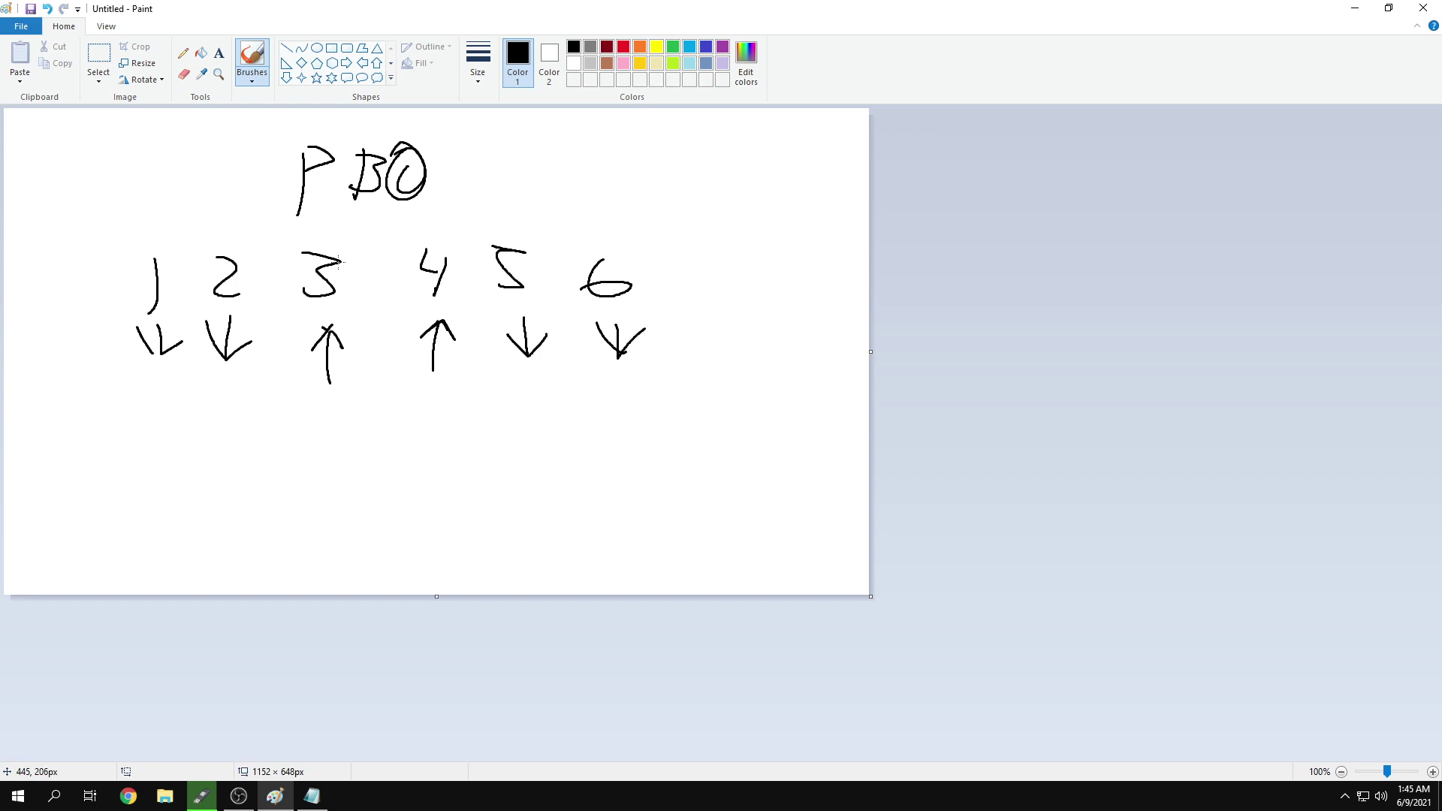
{"action": "left_click_drag", "start_coordinate": [338, 263], "coordinate": [330, 230]}
{"action": "mouse_move", "coordinate": [442, 241]}
{"action": "left_mouse_down"}
{"action": "mouse_move", "coordinate": [417, 245]}
{"action": "mouse_move", "coordinate": [444, 254]}
{"action": "left_mouse_up"}
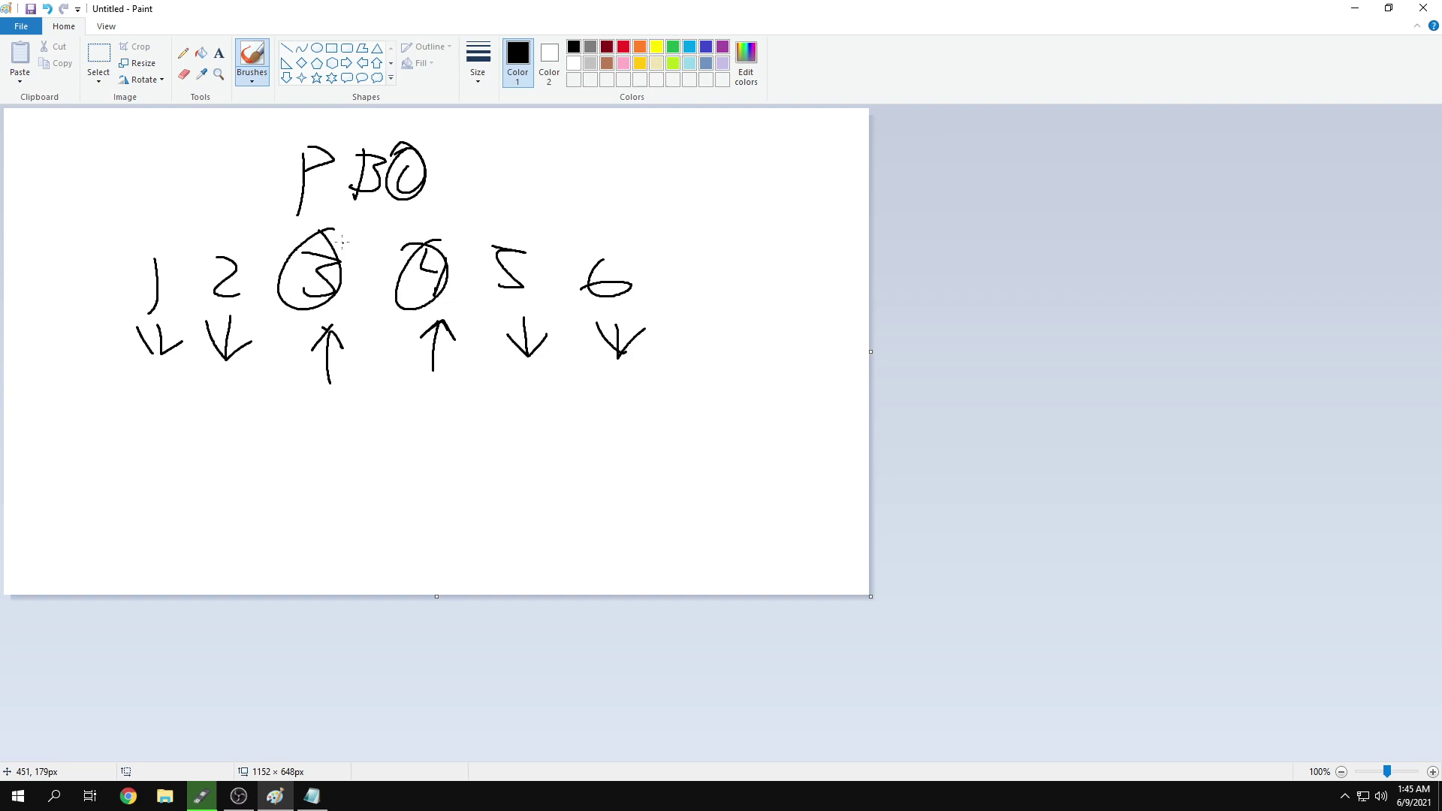
Switch to the Notepad notes and examine the "CPPC x2 - ENABLE" line
{"action": "key", "text": "alt+Tab"}
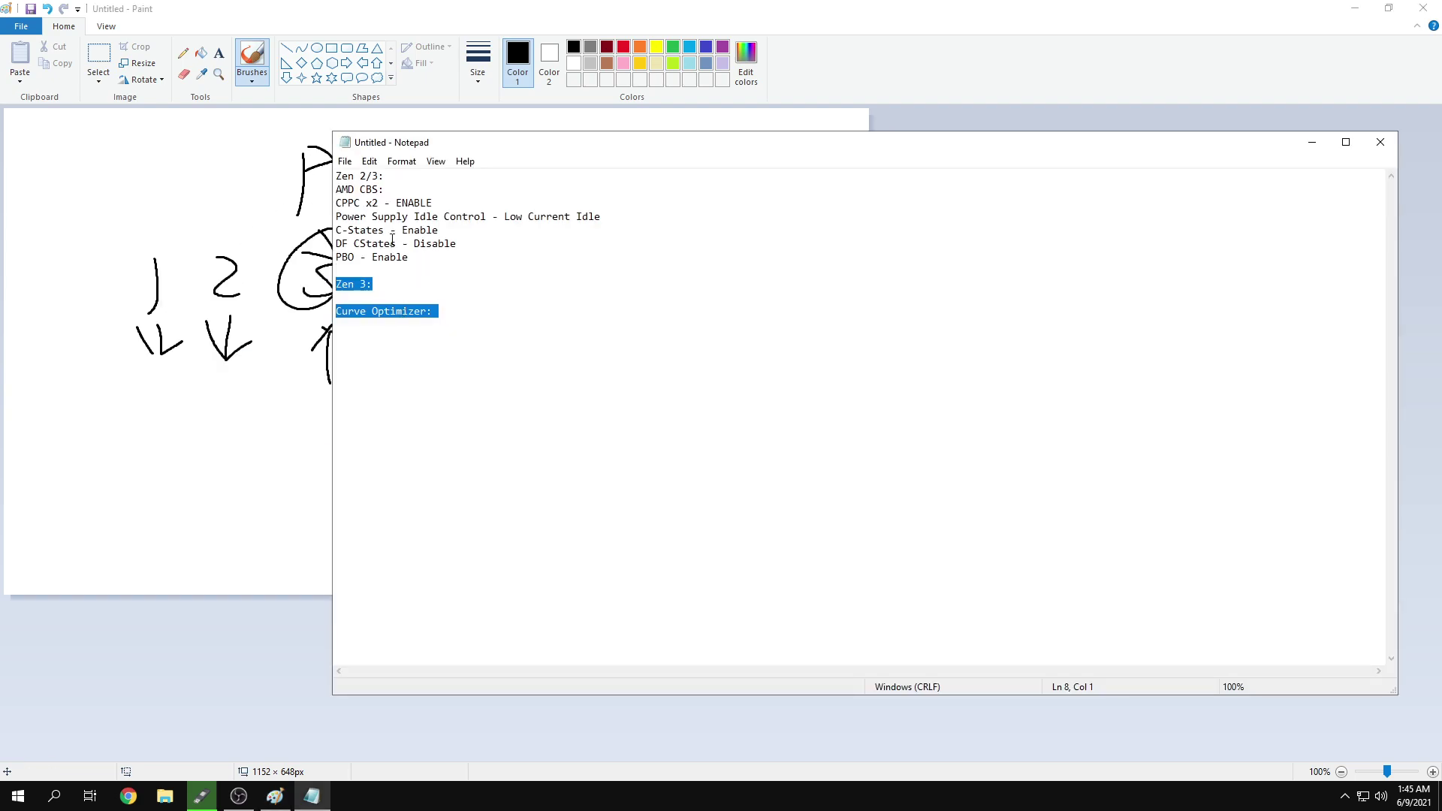
{"action": "left_click_drag", "start_coordinate": [391, 231], "coordinate": [336, 203]}
{"action": "left_click", "coordinate": [387, 200]}
{"action": "left_click", "coordinate": [410, 203]}
{"action": "left_click", "coordinate": [337, 215]}
{"action": "left_click_drag", "start_coordinate": [432, 204], "coordinate": [347, 210]}
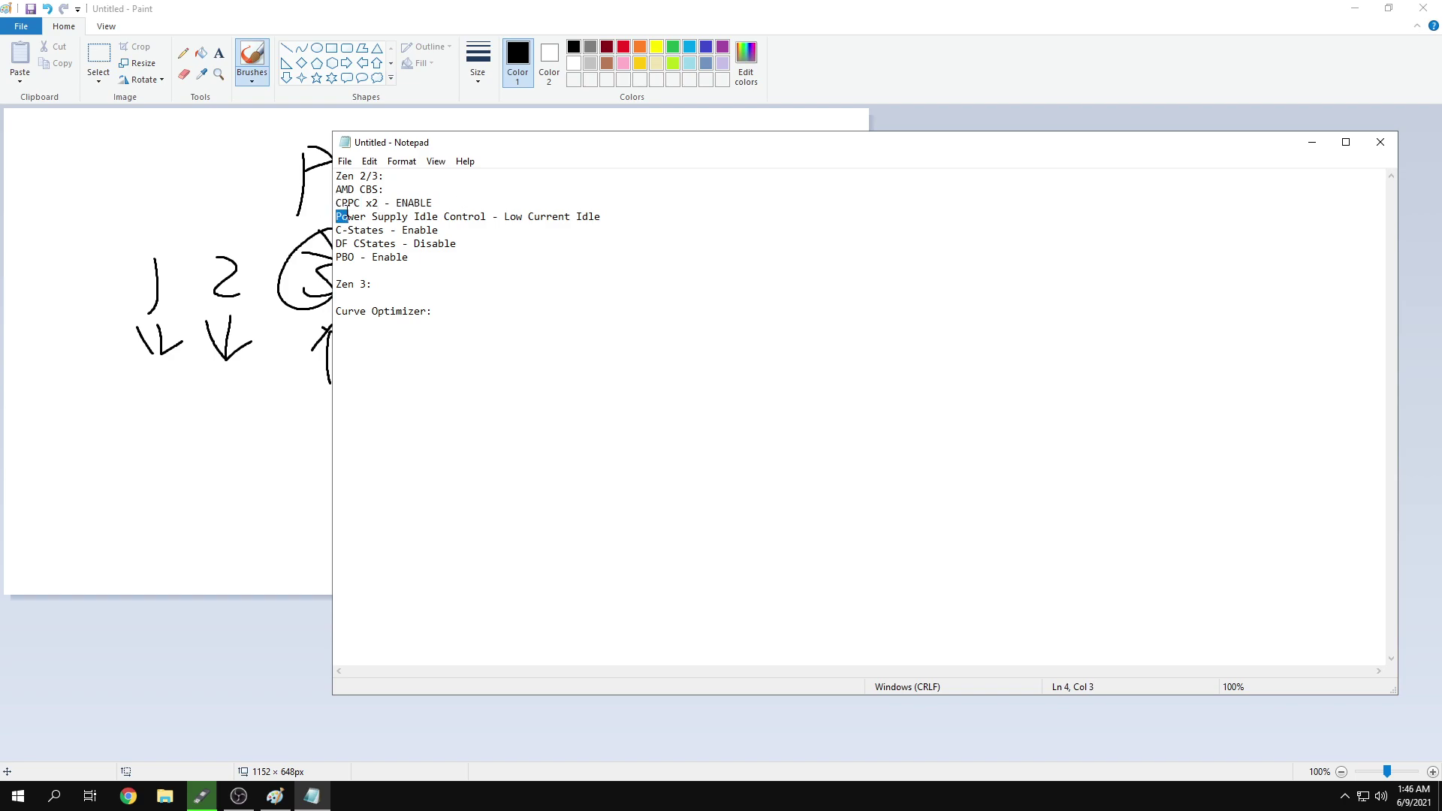
{"action": "left_click", "coordinate": [414, 203]}
{"action": "left_click_drag", "start_coordinate": [434, 202], "coordinate": [336, 203]}
{"action": "left_click", "coordinate": [414, 203]}
Launch Hw Info and widen its sensor status window and the Sensor column
{"action": "left_click", "coordinate": [18, 797]}
{"action": "type", "text": "hw"}
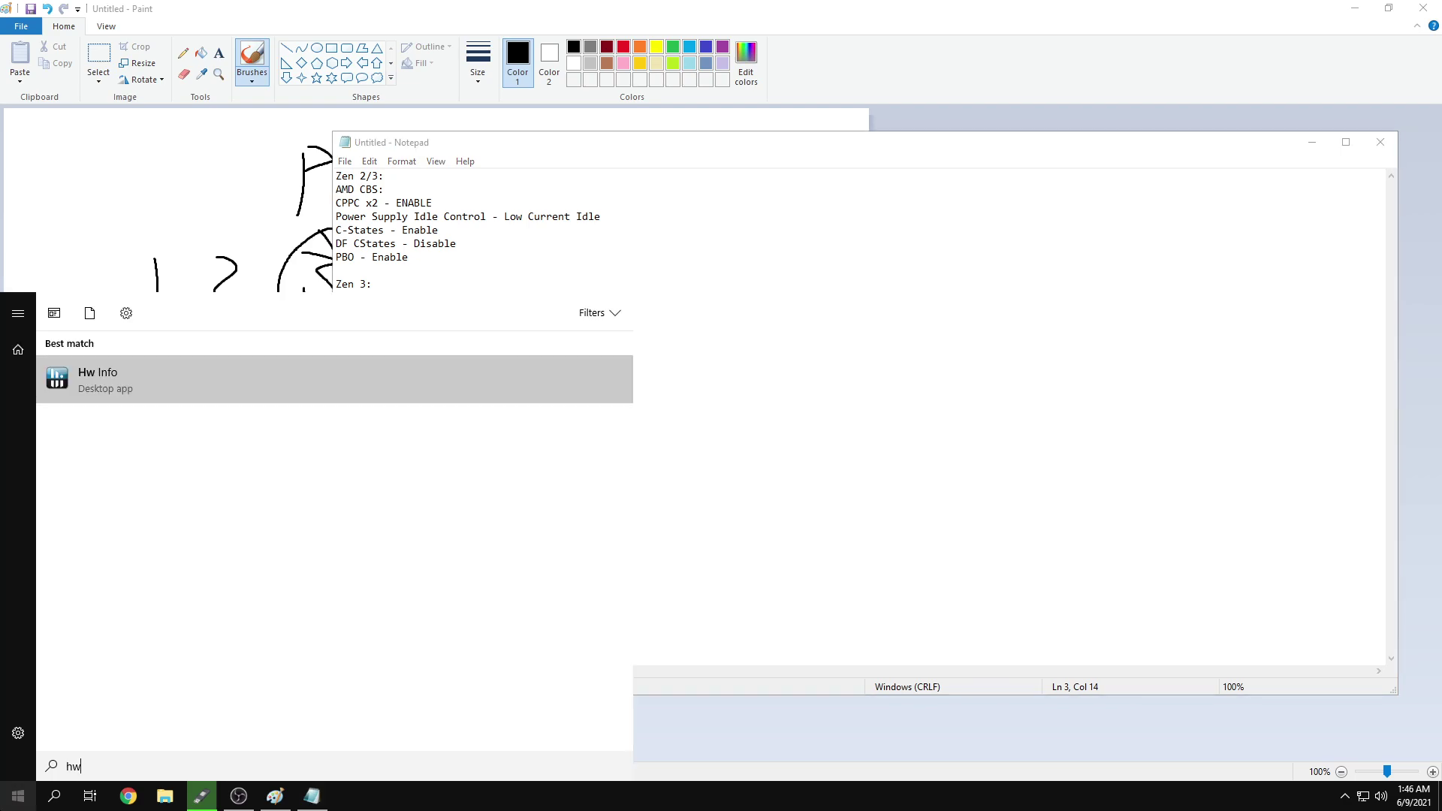
{"action": "key", "text": "Return"}
{"action": "left_click_drag", "start_coordinate": [899, 302], "coordinate": [1139, 304]}
{"action": "left_click_drag", "start_coordinate": [642, 165], "coordinate": [719, 165]}
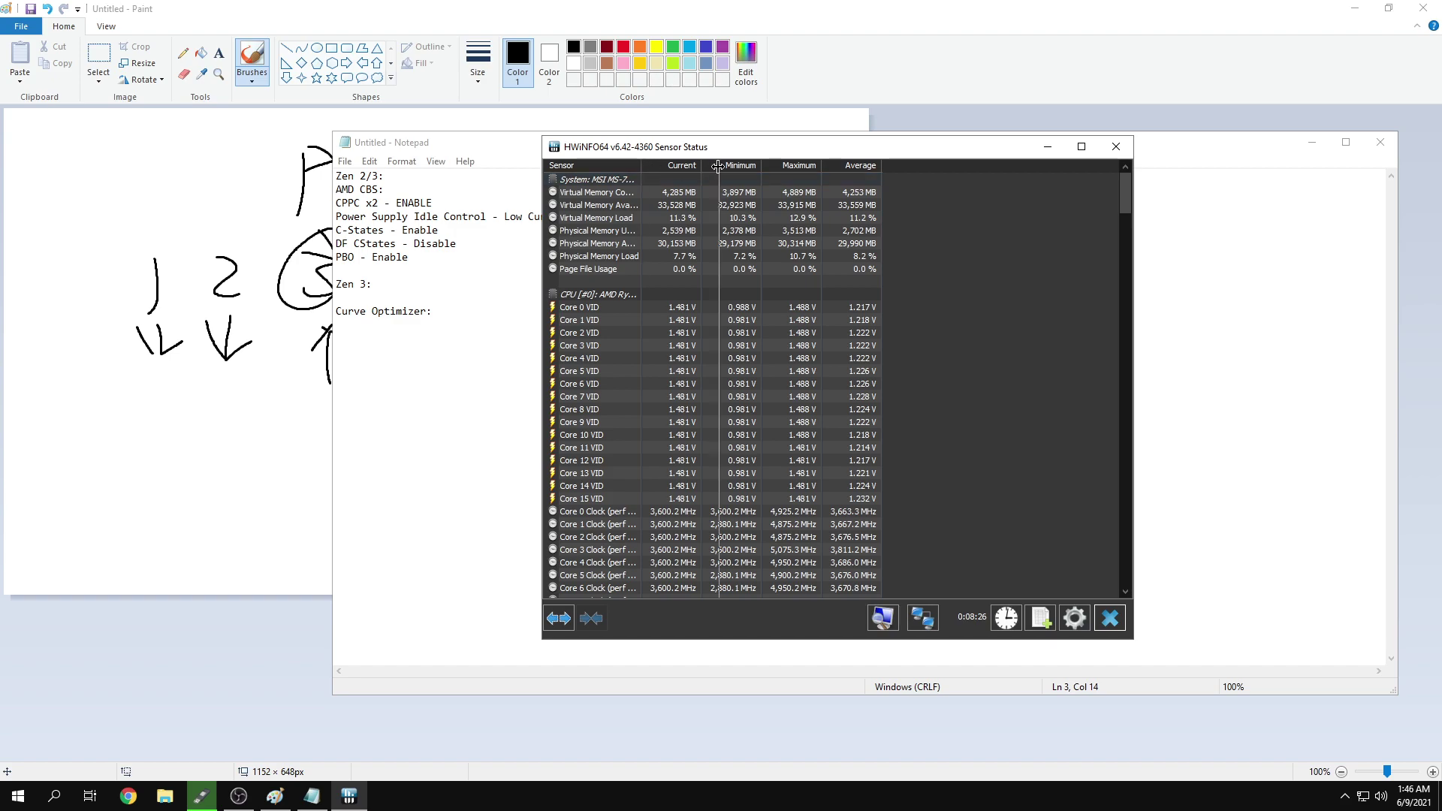
Examine the perf rankings shown beside the Core 0 to Core 15 clock sensors
{"action": "scroll", "coordinate": [705, 350], "scroll_direction": "down", "scroll_amount": 5}
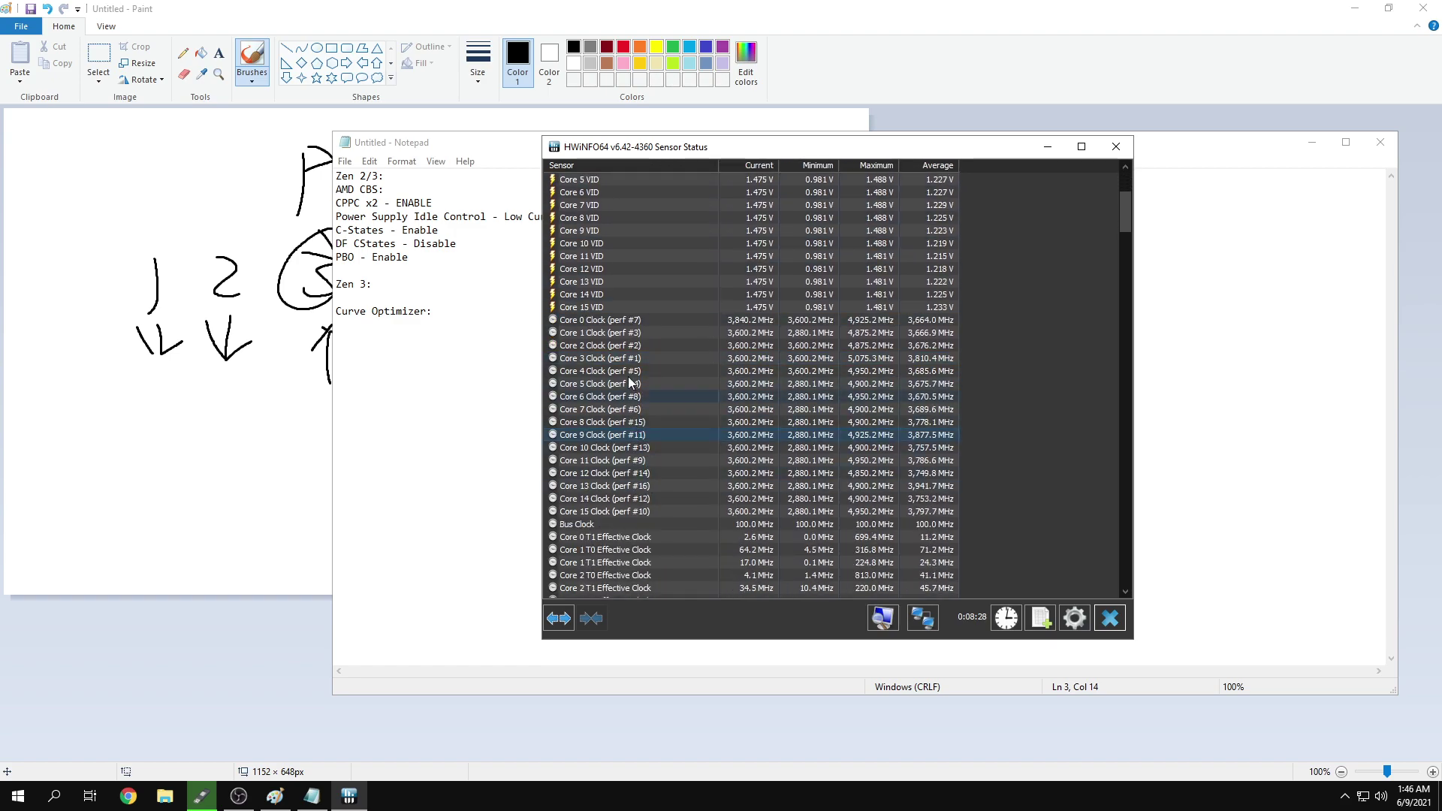
{"action": "scroll", "coordinate": [622, 435], "scroll_direction": "up", "scroll_amount": 3}
{"action": "scroll", "coordinate": [622, 430], "scroll_direction": "down", "scroll_amount": 3}
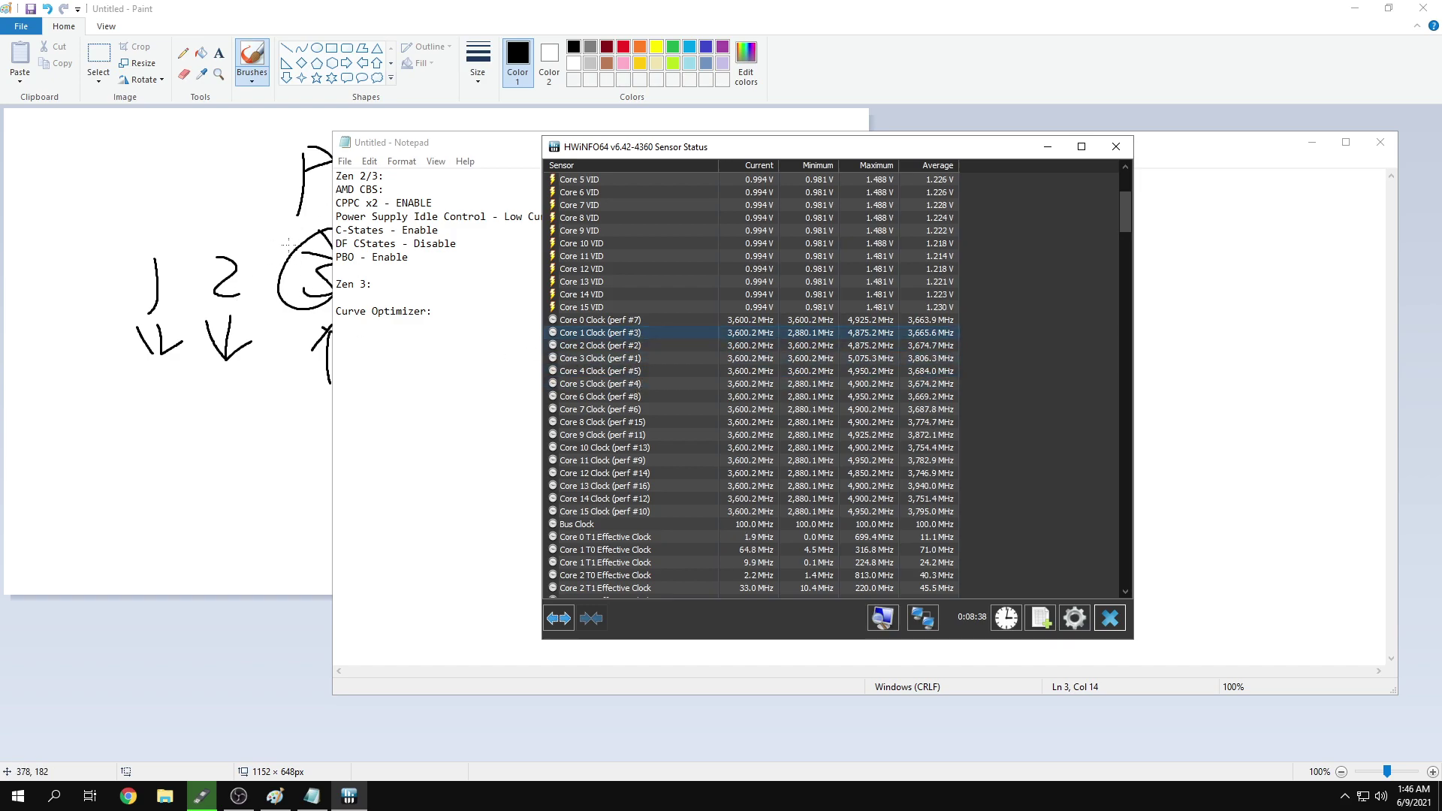
{"action": "left_click_drag", "start_coordinate": [622, 147], "coordinate": [657, 146]}
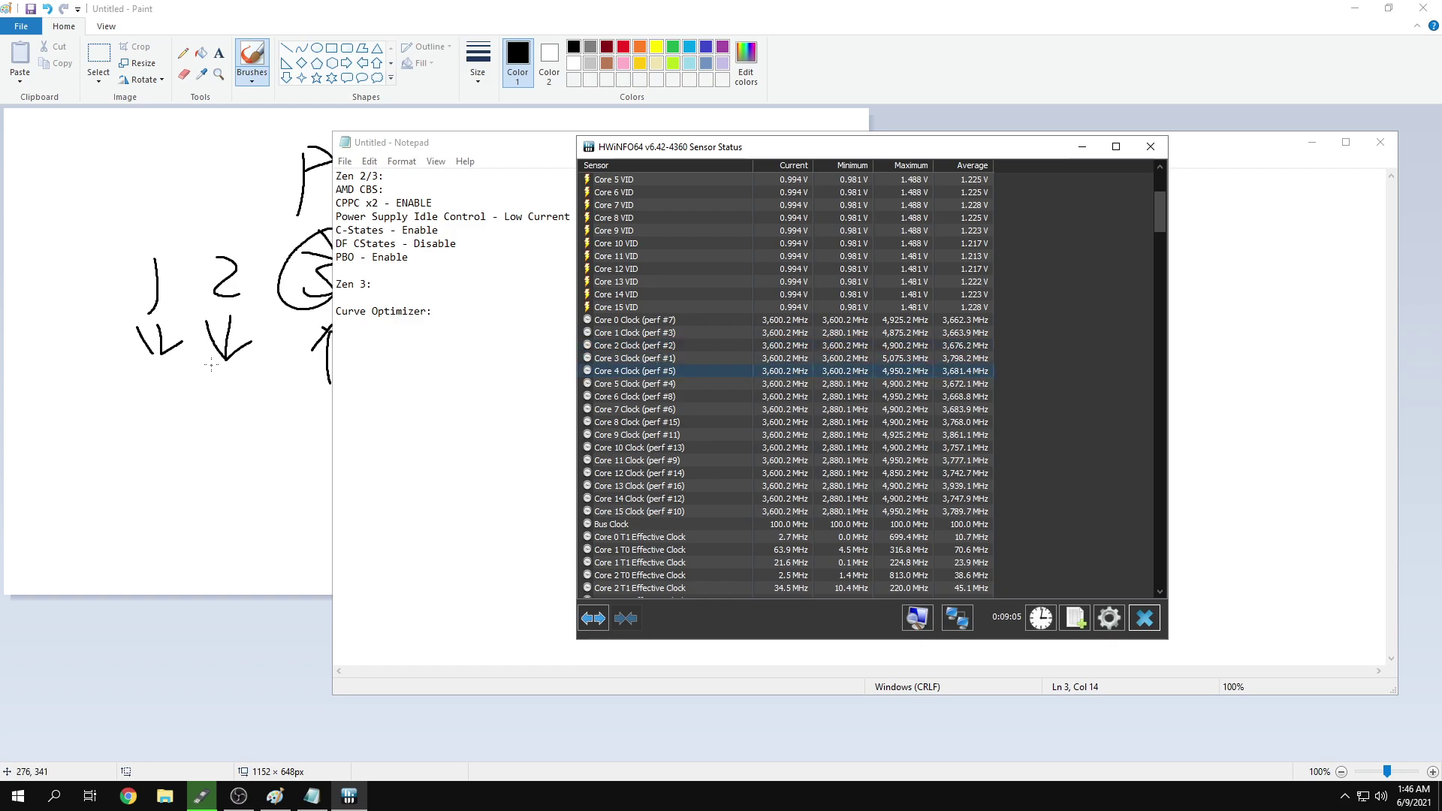
Return to the Paint drawing and retrace the arrows under 2, 3 and 4 with thicker strokes
{"action": "left_click", "coordinate": [215, 410]}
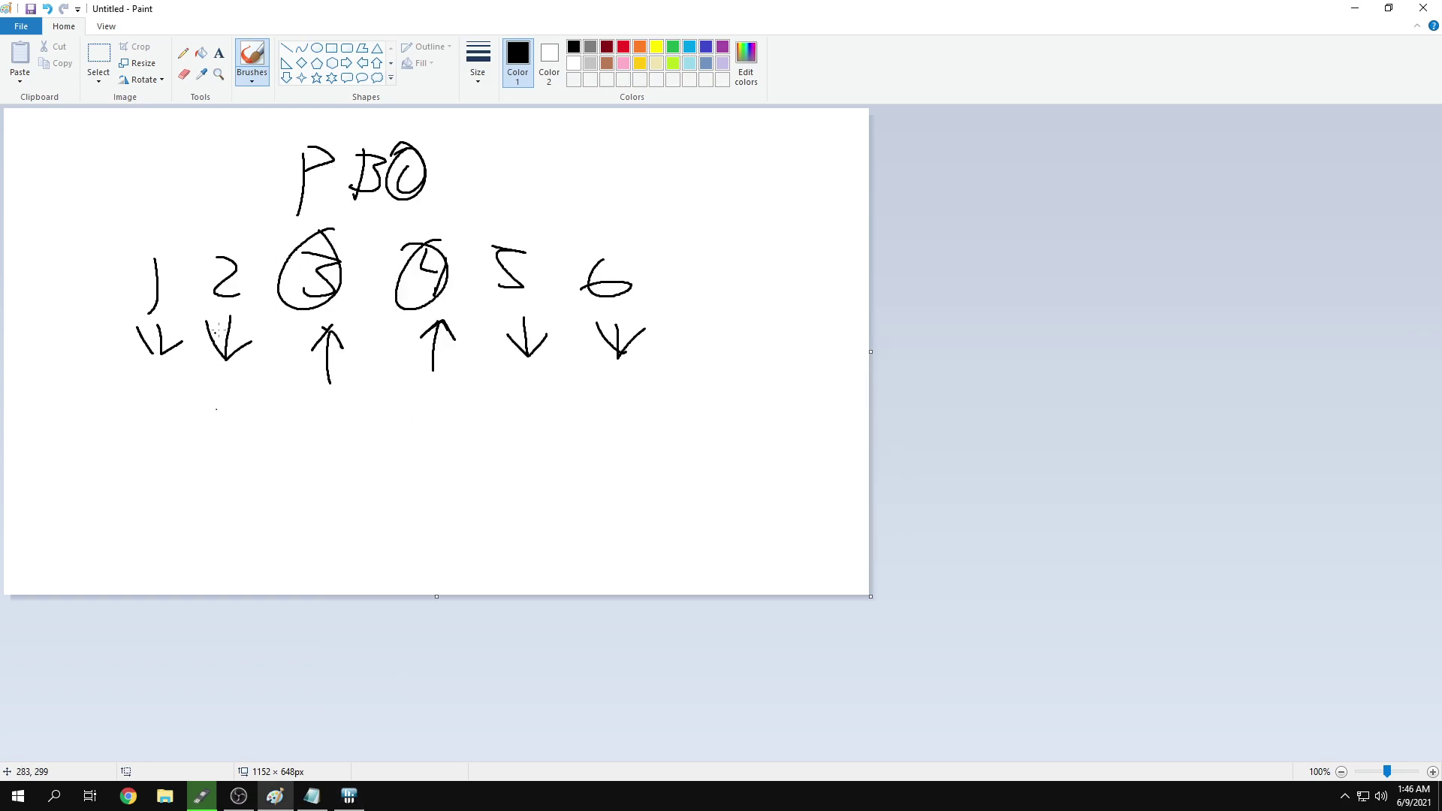
{"action": "mouse_move", "coordinate": [217, 333]}
{"action": "left_mouse_down"}
{"action": "mouse_move", "coordinate": [220, 356]}
{"action": "mouse_move", "coordinate": [228, 317]}
{"action": "left_mouse_up"}
{"action": "left_click_drag", "start_coordinate": [322, 381], "coordinate": [344, 338]}
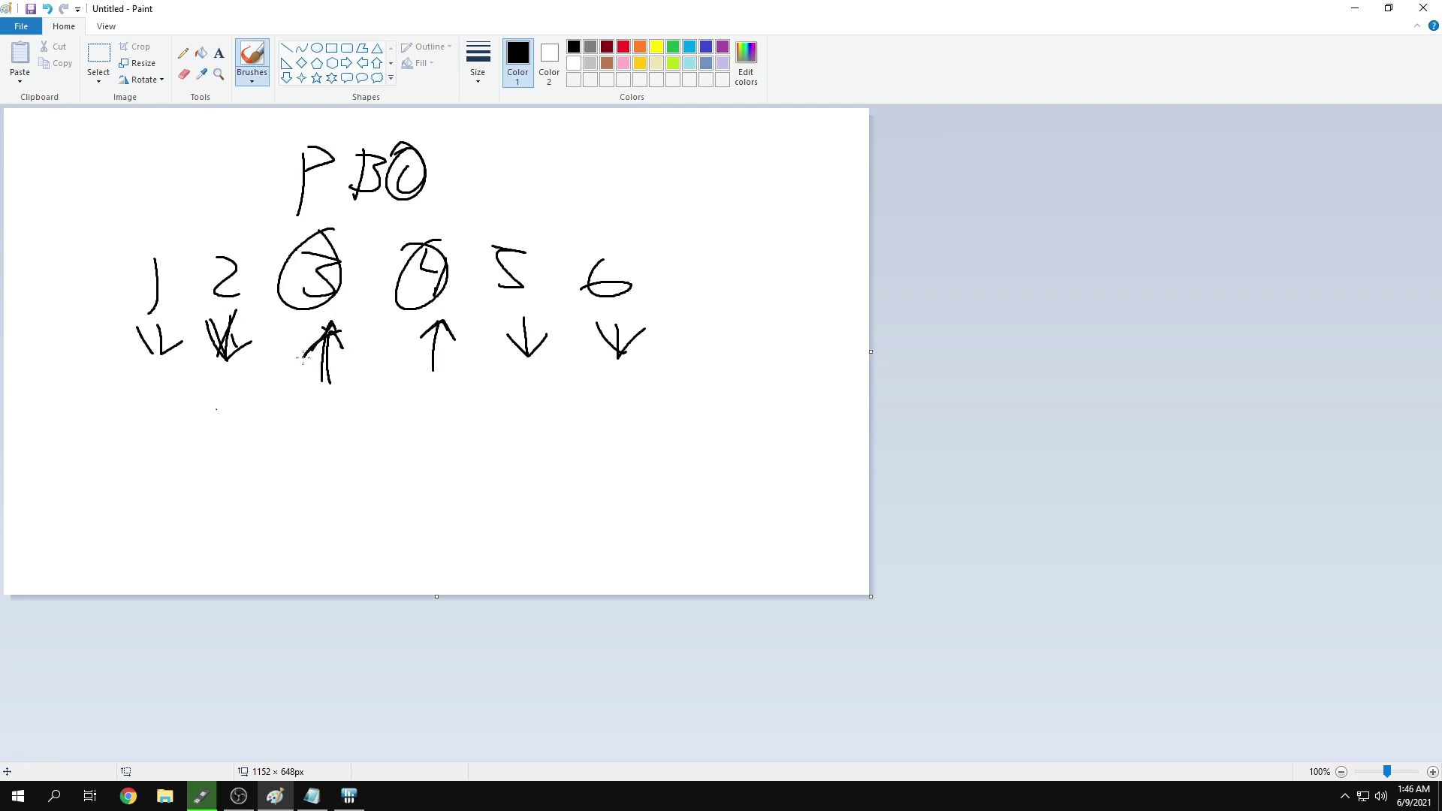
{"action": "mouse_move", "coordinate": [434, 370]}
{"action": "left_mouse_down"}
{"action": "mouse_move", "coordinate": [457, 341]}
{"action": "mouse_move", "coordinate": [423, 340]}
{"action": "left_mouse_up"}
Handwrite "5 ghz" centred below the row of arrows
{"action": "mouse_move", "coordinate": [371, 432]}
{"action": "left_mouse_down"}
{"action": "mouse_move", "coordinate": [419, 428]}
{"action": "mouse_move", "coordinate": [379, 476]}
{"action": "left_mouse_up"}
{"action": "mouse_move", "coordinate": [492, 438]}
{"action": "left_mouse_down"}
{"action": "mouse_move", "coordinate": [448, 454]}
{"action": "mouse_move", "coordinate": [458, 492]}
{"action": "mouse_move", "coordinate": [553, 439]}
{"action": "mouse_move", "coordinate": [497, 470]}
{"action": "mouse_move", "coordinate": [523, 469]}
{"action": "left_mouse_up"}
{"action": "left_click_drag", "start_coordinate": [534, 434], "coordinate": [588, 478]}
Draw lines leading from the numbers and their arrows to the "5 ghz" label
{"action": "left_click_drag", "start_coordinate": [260, 364], "coordinate": [364, 407]}
{"action": "mouse_move", "coordinate": [337, 363]}
{"action": "left_mouse_down"}
{"action": "mouse_move", "coordinate": [370, 391]}
{"action": "mouse_move", "coordinate": [438, 403]}
{"action": "left_mouse_up"}
{"action": "left_click_drag", "start_coordinate": [466, 378], "coordinate": [480, 402]}
{"action": "left_click_drag", "start_coordinate": [535, 361], "coordinate": [538, 404]}
{"action": "left_click_drag", "start_coordinate": [618, 398], "coordinate": [673, 369]}
{"action": "left_click_drag", "start_coordinate": [333, 441], "coordinate": [202, 389]}
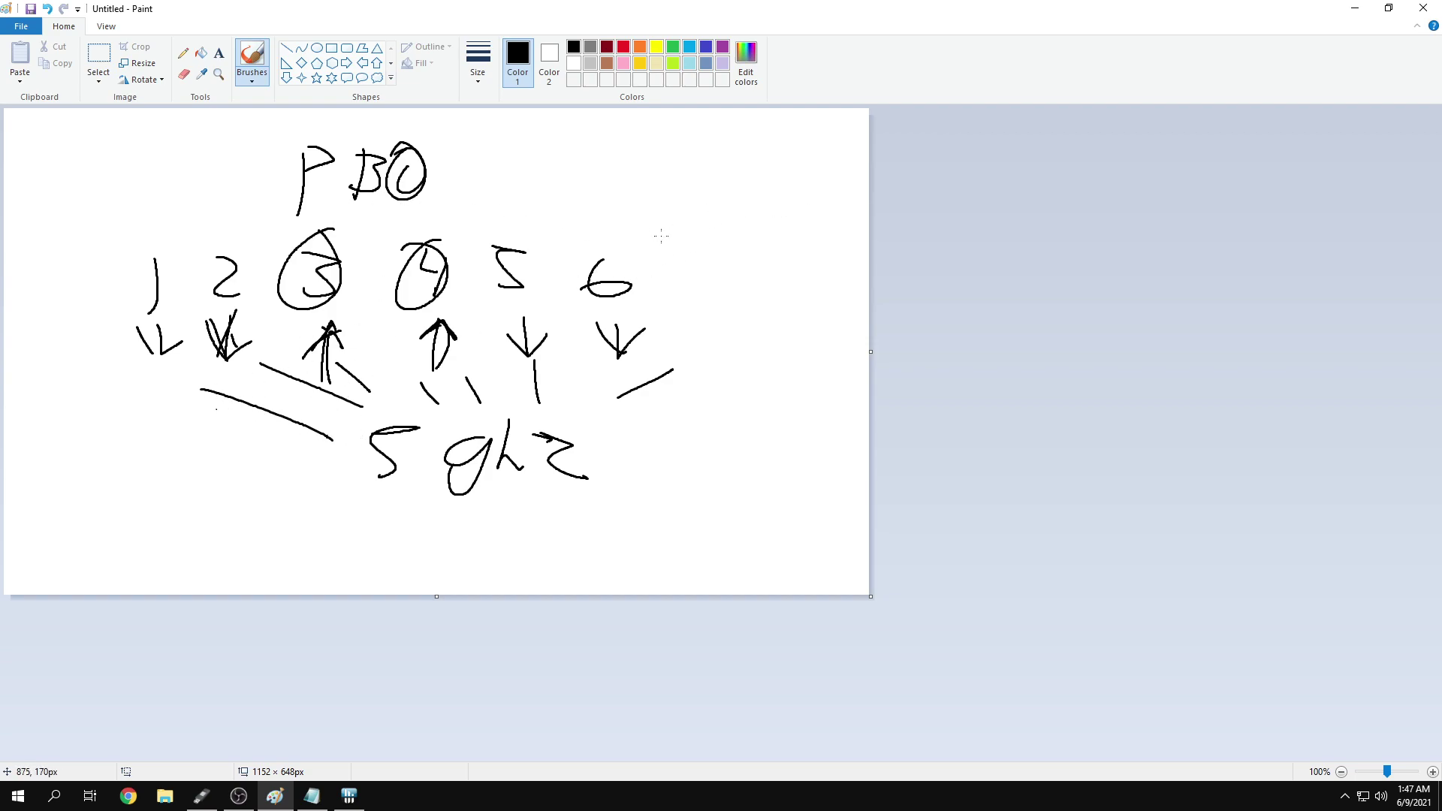
Rework the handwritten "5 ghz" label into "4.7 ghz" by adding a 4 before it and a 7 over the 5
{"action": "mouse_move", "coordinate": [92, 238]}
{"action": "left_mouse_down"}
{"action": "mouse_move", "coordinate": [757, 227]}
{"action": "mouse_move", "coordinate": [139, 539]}
{"action": "mouse_move", "coordinate": [96, 226]}
{"action": "left_mouse_up"}
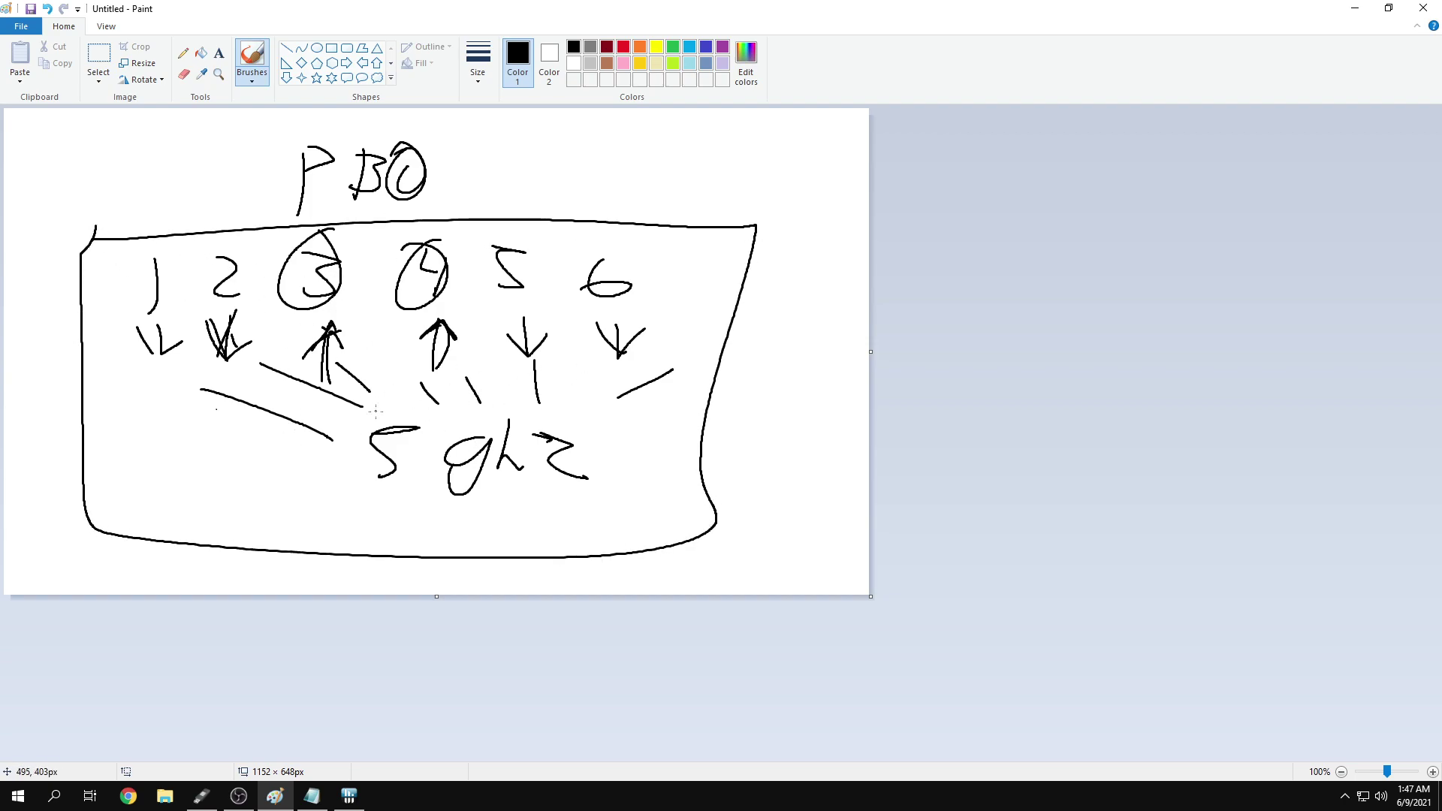
{"action": "key", "text": "ctrl+z"}
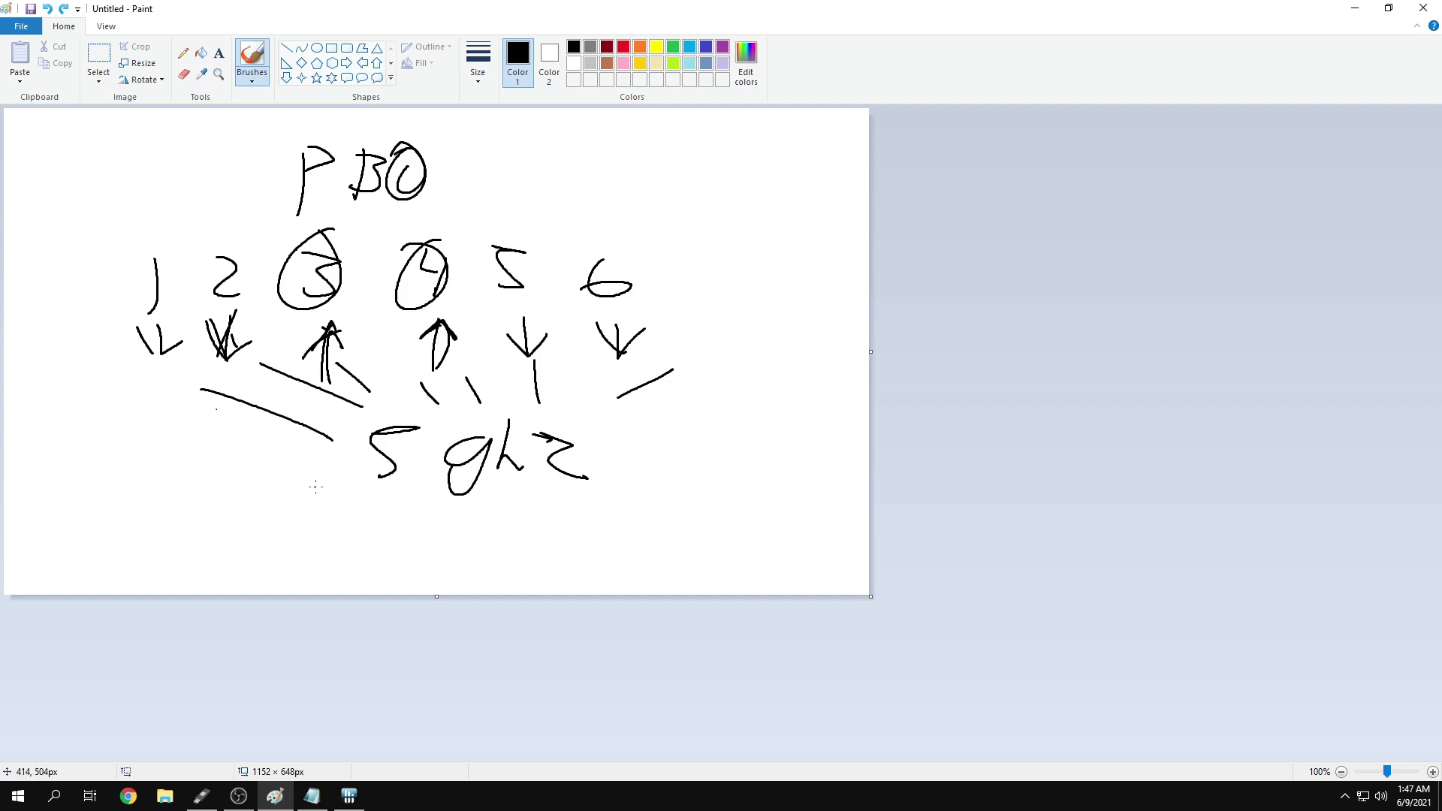
{"action": "mouse_move", "coordinate": [345, 453]}
{"action": "left_mouse_down"}
{"action": "mouse_move", "coordinate": [345, 495]}
{"action": "mouse_move", "coordinate": [338, 476]}
{"action": "left_mouse_up"}
{"action": "left_click_drag", "start_coordinate": [367, 427], "coordinate": [385, 496]}
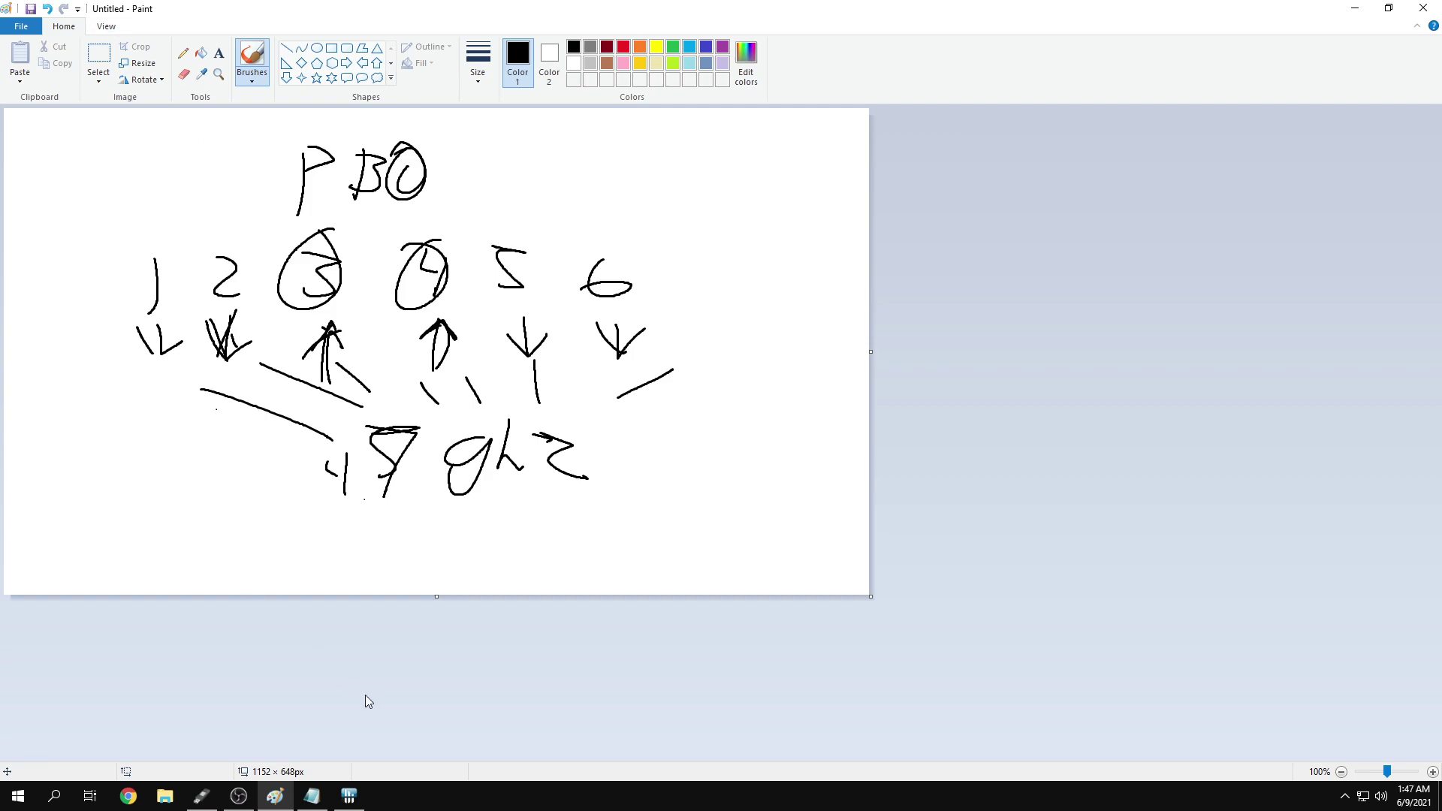
Switch to the Notepad notes and highlight the Power Supply Idle Control and C-States lines
{"action": "left_click", "coordinate": [315, 792]}
{"action": "left_click_drag", "start_coordinate": [604, 216], "coordinate": [336, 216]}
{"action": "left_click", "coordinate": [534, 226]}
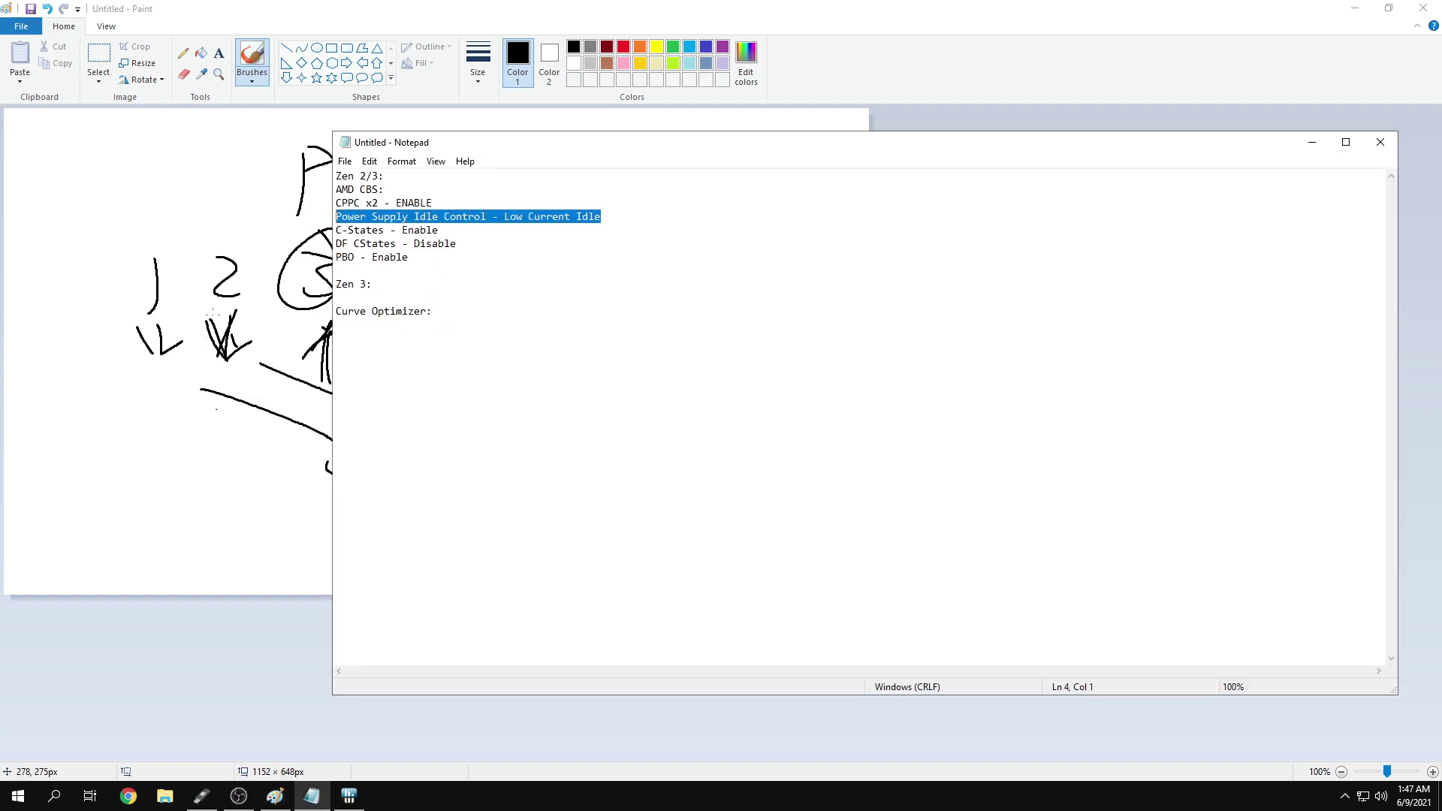
{"action": "left_click_drag", "start_coordinate": [440, 231], "coordinate": [336, 231]}
{"action": "left_click", "coordinate": [422, 259]}
Return to Paint, retrace the arrows under 3 and 4 and the circle around 4, and draw a large frame around the diagram
{"action": "left_click", "coordinate": [292, 364]}
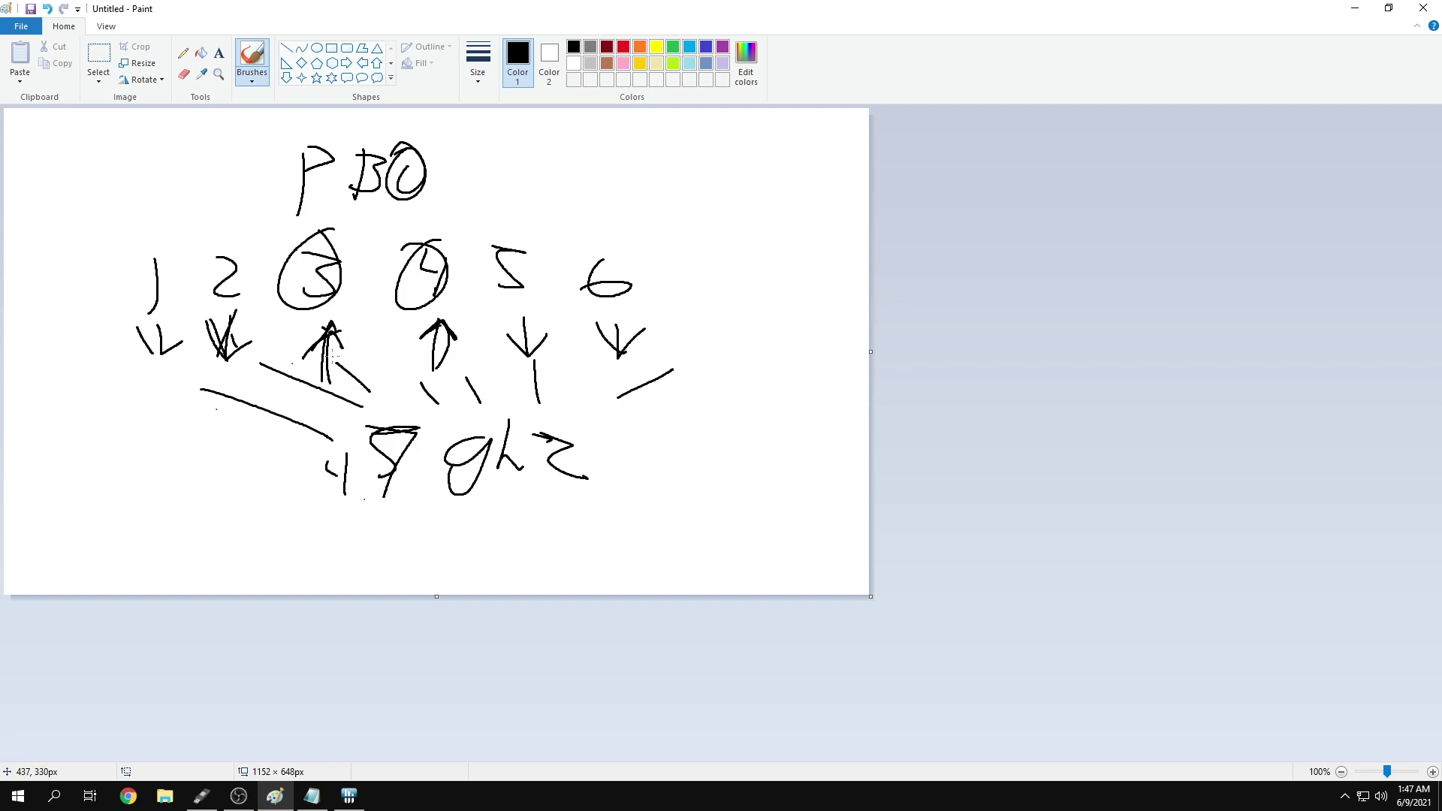
{"action": "left_click_drag", "start_coordinate": [332, 357], "coordinate": [292, 331]}
{"action": "mouse_move", "coordinate": [438, 341]}
{"action": "left_mouse_down"}
{"action": "mouse_move", "coordinate": [436, 362]}
{"action": "mouse_move", "coordinate": [450, 345]}
{"action": "mouse_move", "coordinate": [443, 320]}
{"action": "left_mouse_up"}
{"action": "left_click_drag", "start_coordinate": [445, 253], "coordinate": [432, 248]}
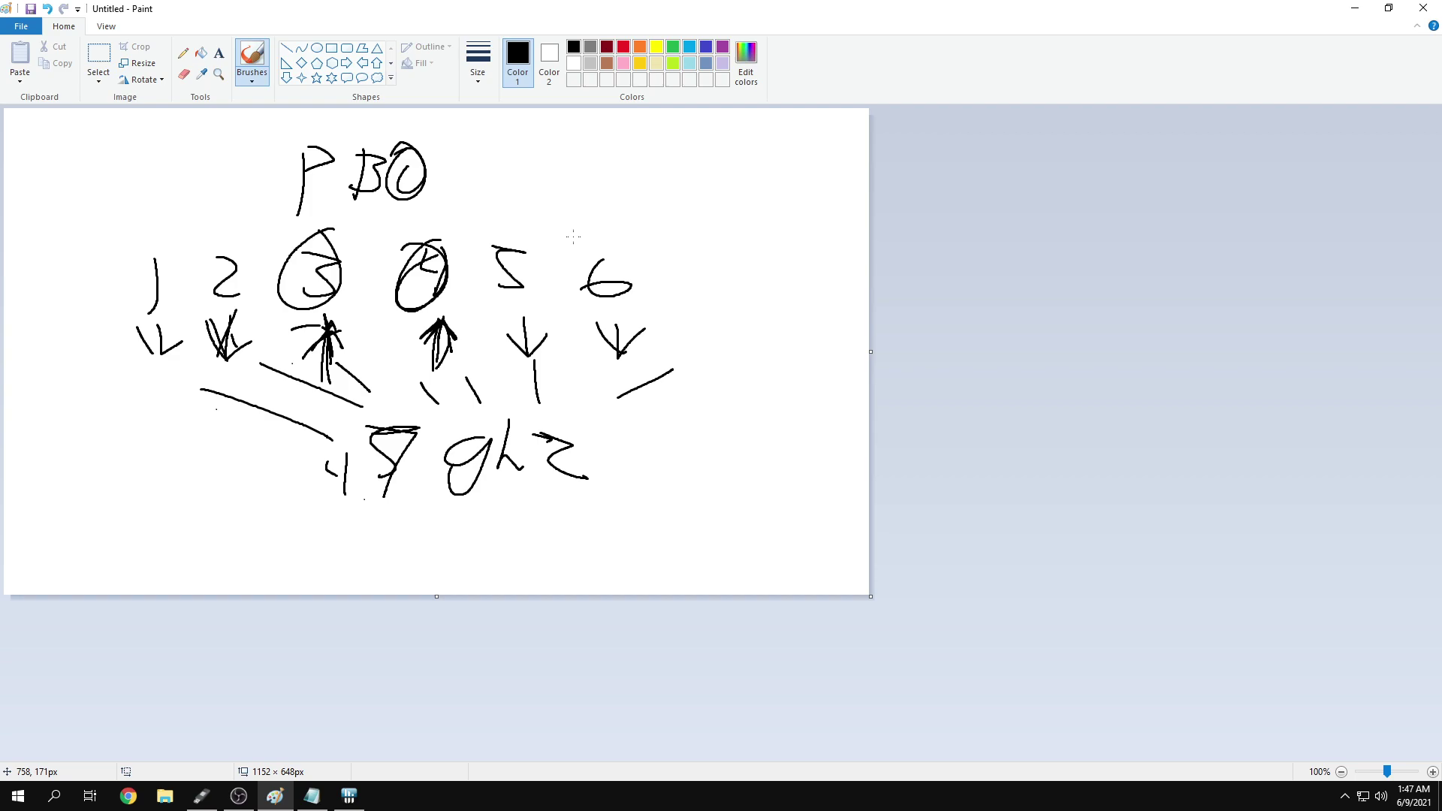
{"action": "mouse_move", "coordinate": [51, 124]}
{"action": "left_mouse_down"}
{"action": "mouse_move", "coordinate": [209, 142]}
{"action": "mouse_move", "coordinate": [715, 511]}
{"action": "mouse_move", "coordinate": [54, 154]}
{"action": "mouse_move", "coordinate": [86, 165]}
{"action": "mouse_move", "coordinate": [98, 124]}
{"action": "left_mouse_up"}
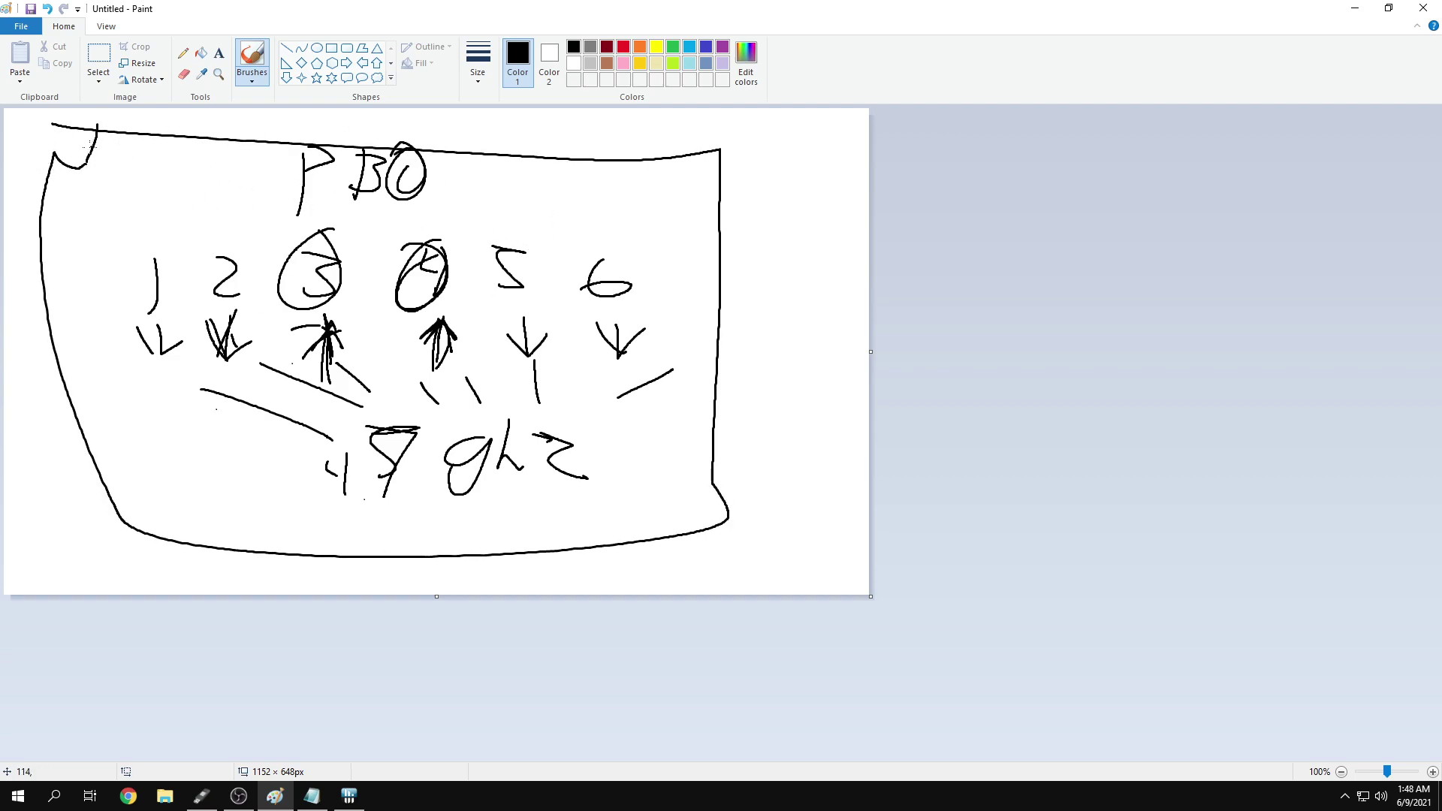
Switch to Notepad, move its window off the core sketch and highlight the AMD CBS settings block
{"action": "key", "text": "alt+Tab"}
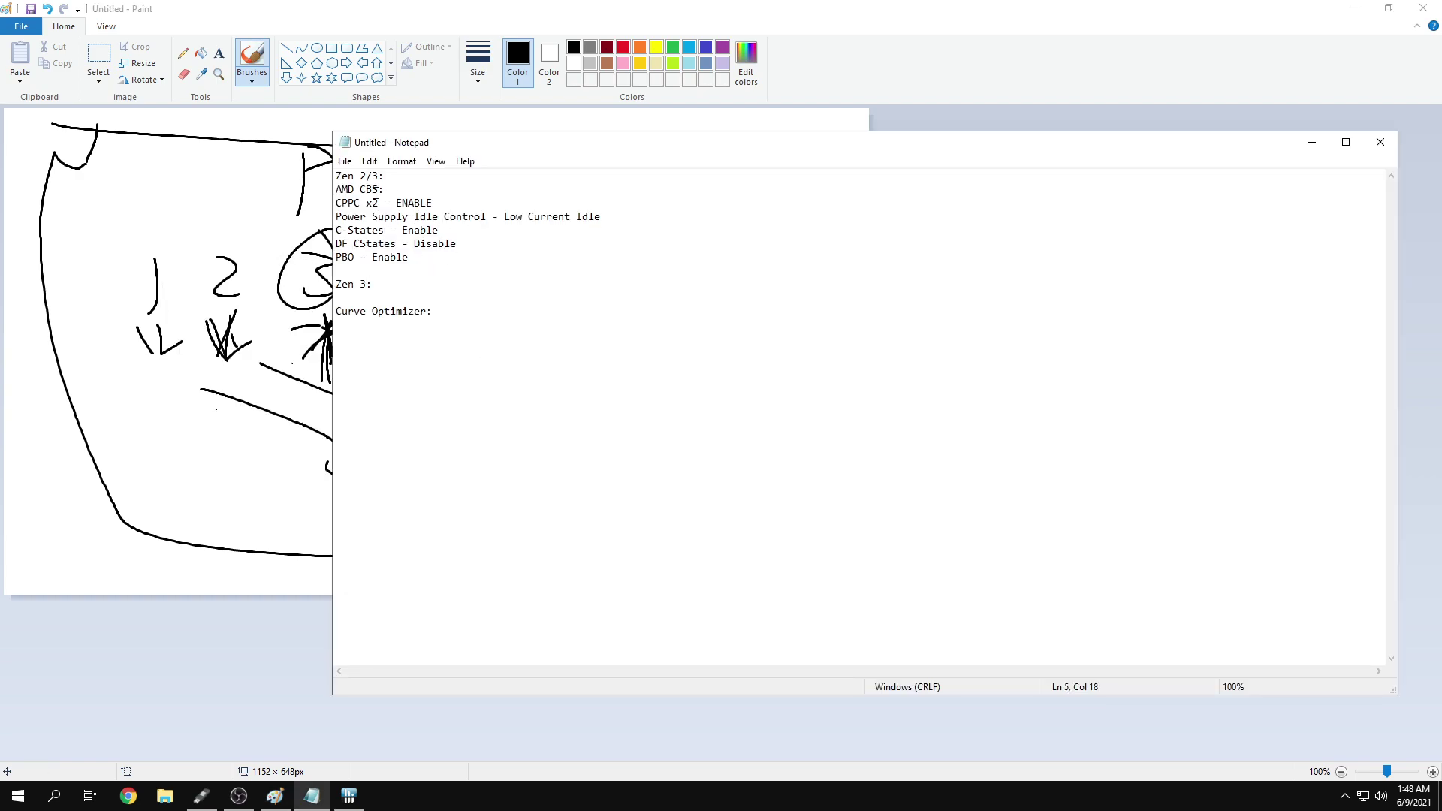
{"action": "left_click", "coordinate": [399, 203]}
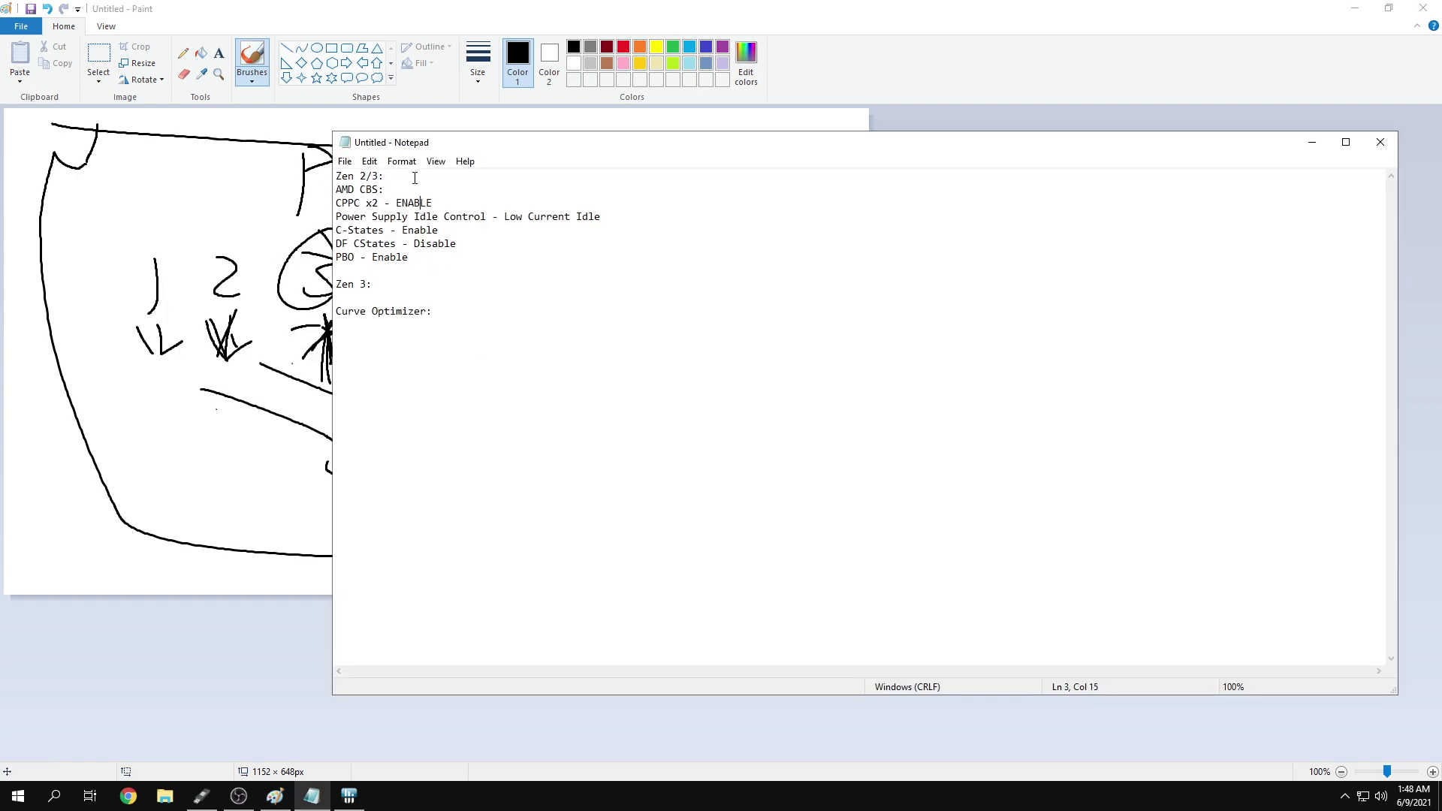
{"action": "left_click", "coordinate": [446, 245]}
{"action": "left_click_drag", "start_coordinate": [457, 152], "coordinate": [602, 139]}
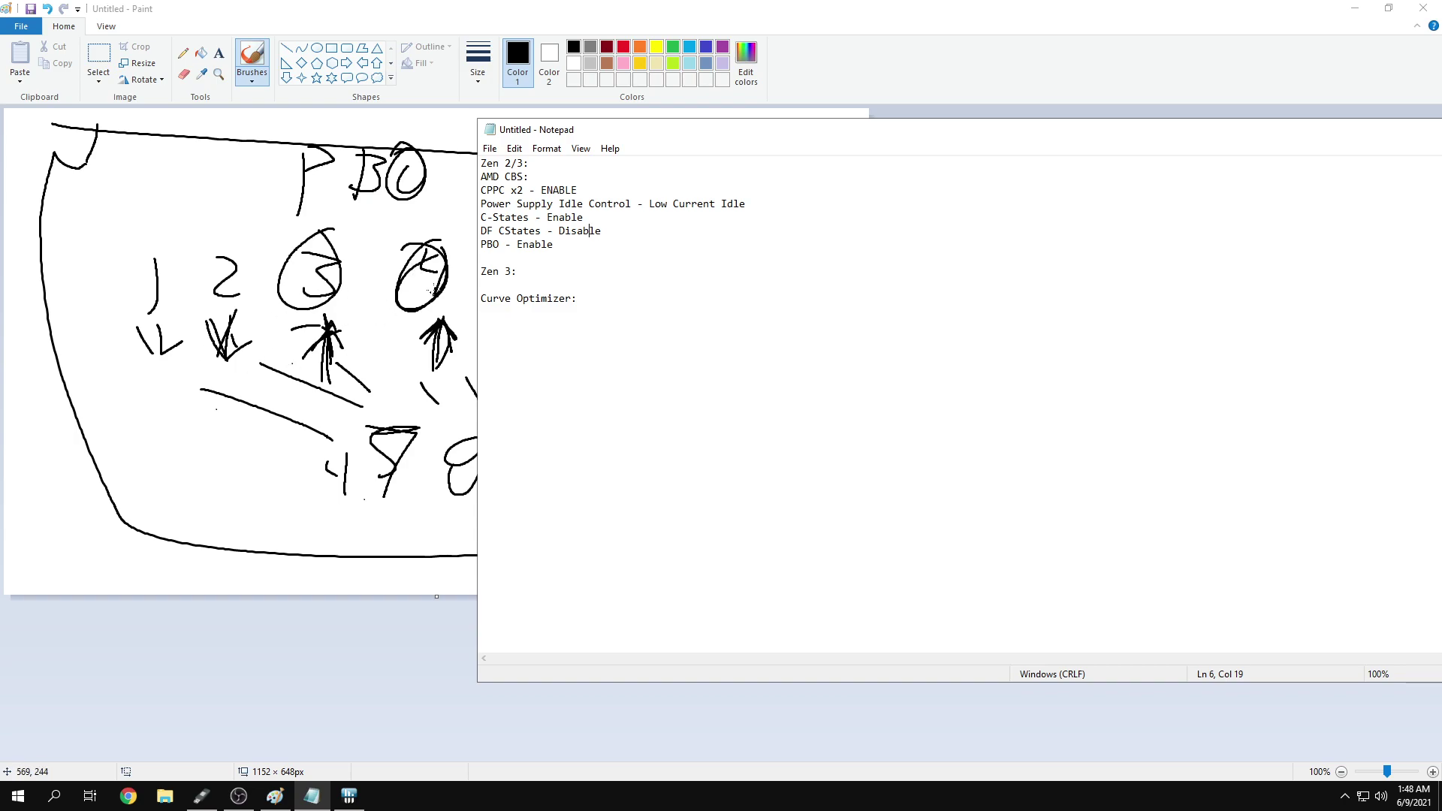
{"action": "left_click_drag", "start_coordinate": [589, 248], "coordinate": [483, 178]}
{"action": "left_click", "coordinate": [589, 205]}
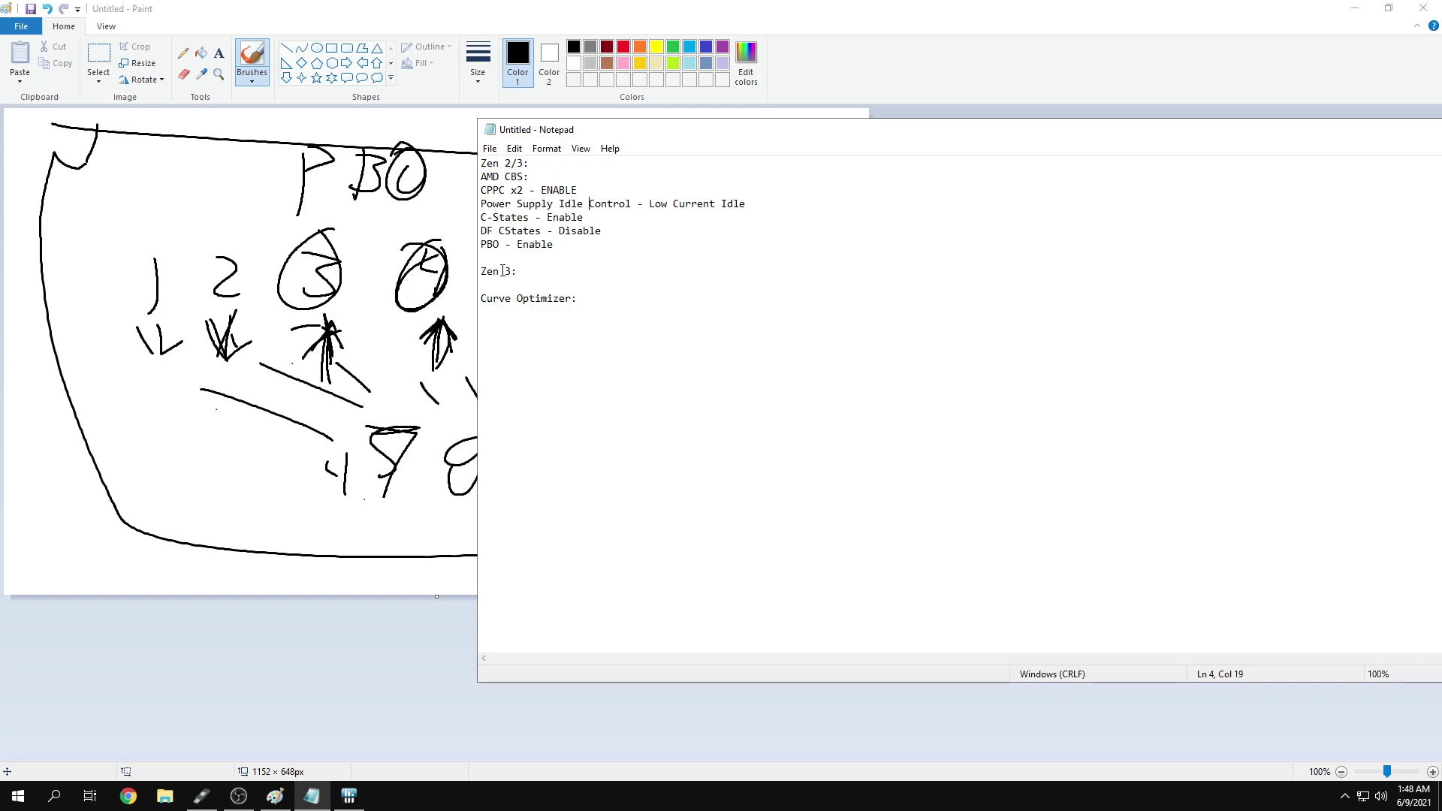
Highlight the "PBO - Enable" line in the notes
{"action": "left_click_drag", "start_coordinate": [565, 246], "coordinate": [456, 235]}
{"action": "left_click", "coordinate": [564, 253]}
{"action": "left_click_drag", "start_coordinate": [564, 249], "coordinate": [481, 245]}
{"action": "left_click", "coordinate": [536, 246]}
{"action": "left_click_drag", "start_coordinate": [569, 248], "coordinate": [481, 244]}
{"action": "left_click", "coordinate": [543, 245]}
Add the lines "PBO - ADVANCED" and "Limits - Motherboard" below the Curve Optimizer heading
{"action": "left_click", "coordinate": [628, 330]}
{"action": "key", "text": "Return"}
{"action": "key", "text": "Return"}
{"action": "type", "text": "PB "}
{"action": "type", "text": "O "}
{"action": "type", "text": "- "}
{"action": "type", "text": "ADVANCED"}
{"action": "type", "text": "Limits - M"}
{"action": "type", "text": "otherboard"}
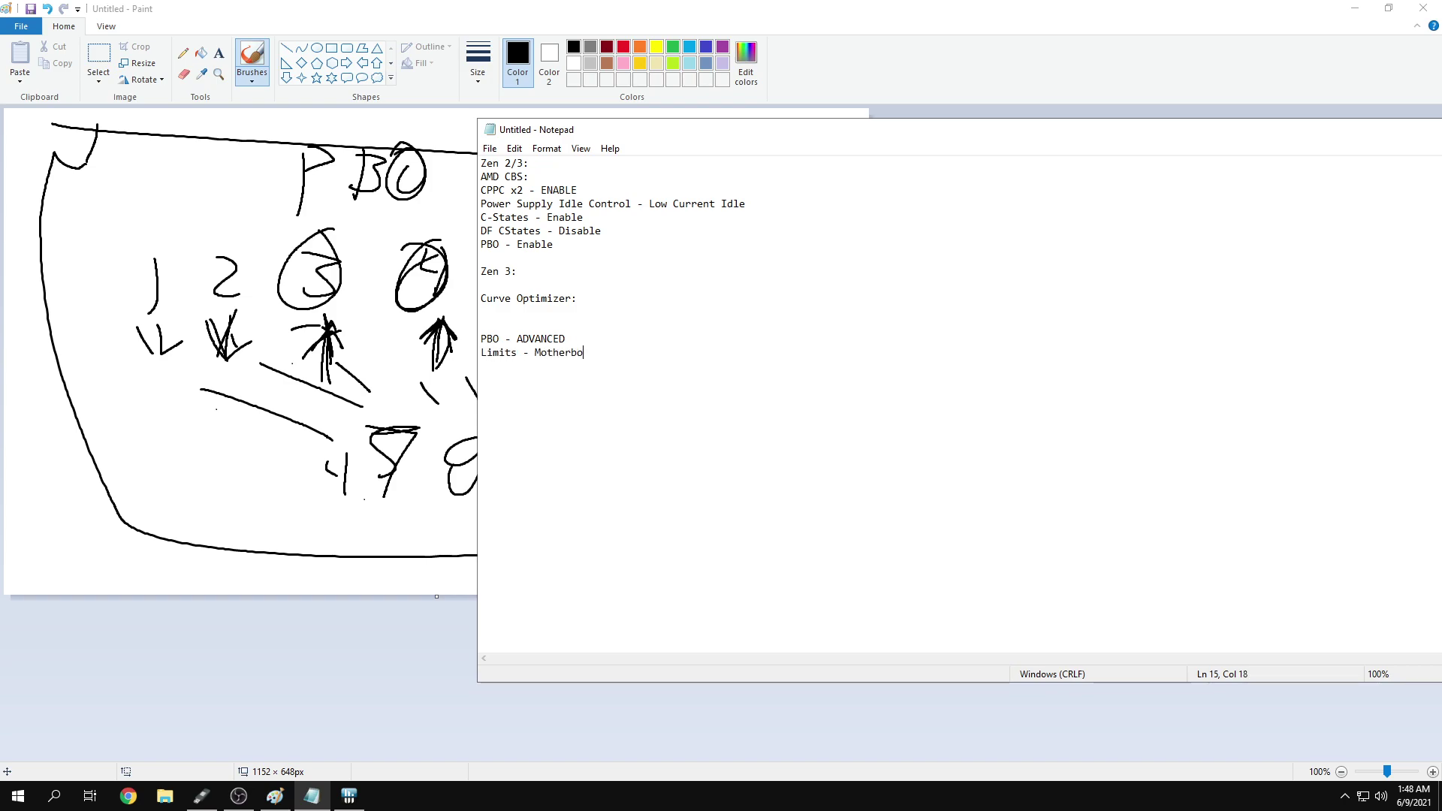
{"action": "key", "text": "BackSpace"}
{"action": "key", "text": "BackSpace"}
{"action": "type", "text": "rd"}
Add "+200MHZ" and "+125MHZ" beneath the limits line, separated by a blank line, and highlight the new entries
{"action": "key", "text": "Return"}
{"action": "type", "text": "+200MHZ"}
{"action": "key", "text": "Return"}
{"action": "key", "text": "Return"}
{"action": "type", "text": "+125MHZ"}
{"action": "key", "text": "Return"}
{"action": "key", "text": "Return"}
{"action": "key", "text": "BackSpace"}
{"action": "left_click_drag", "start_coordinate": [550, 390], "coordinate": [441, 365]}
{"action": "left_click_drag", "start_coordinate": [542, 405], "coordinate": [480, 394]}
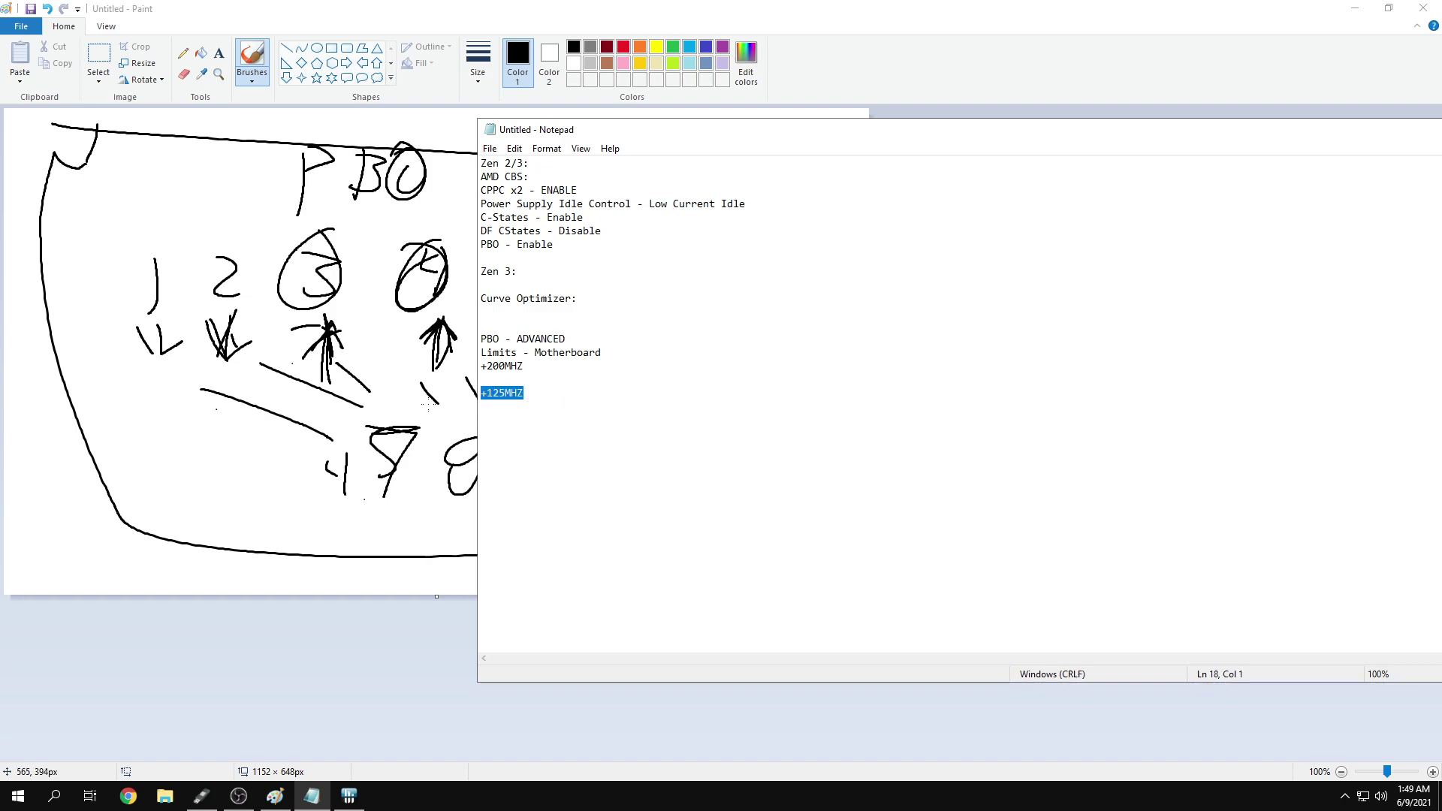
Add "10" on its own line below "+125MHZ"
{"action": "left_click", "coordinate": [563, 367]}
{"action": "key", "text": "Return"}
{"action": "key", "text": "Return"}
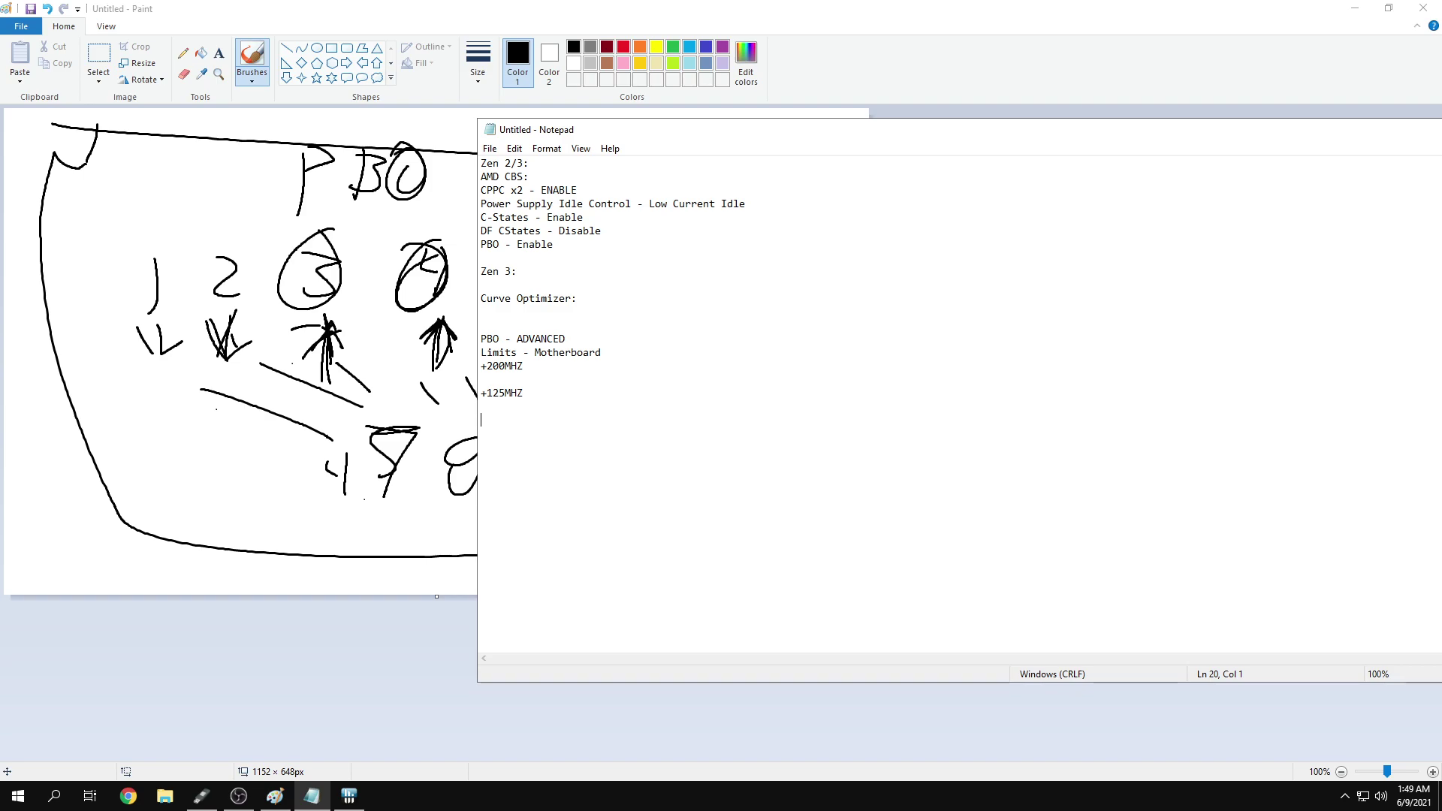
{"action": "type", "text": "10"}
{"action": "key", "text": "Return"}
{"action": "key", "text": "Return"}
Highlight the 10 entry repeatedly, followed by the PBO - ADVANCED line in the notes
{"action": "double_click", "coordinate": [526, 432]}
{"action": "left_click", "coordinate": [525, 430]}
{"action": "double_click", "coordinate": [525, 419]}
{"action": "left_click", "coordinate": [557, 464]}
{"action": "double_click", "coordinate": [537, 456]}
{"action": "left_click_drag", "start_coordinate": [556, 425], "coordinate": [454, 424]}
{"action": "left_click_drag", "start_coordinate": [547, 439], "coordinate": [453, 426]}
{"action": "left_click", "coordinate": [568, 424]}
{"action": "left_click_drag", "start_coordinate": [568, 423], "coordinate": [464, 411]}
{"action": "left_click_drag", "start_coordinate": [541, 435], "coordinate": [438, 418]}
{"action": "left_click", "coordinate": [573, 423]}
{"action": "left_click_drag", "start_coordinate": [506, 422], "coordinate": [468, 410]}
{"action": "left_click", "coordinate": [565, 422]}
{"action": "left_click_drag", "start_coordinate": [588, 343], "coordinate": [508, 326]}
{"action": "left_click", "coordinate": [583, 353]}
{"action": "left_click_drag", "start_coordinate": [535, 431], "coordinate": [470, 427]}
{"action": "left_click", "coordinate": [523, 431]}
{"action": "key", "text": "BackSpace"}
{"action": "type", "text": "15"}
{"action": "key", "text": "BackSpace"}
{"action": "key", "text": "BackSpace"}
Highlight the +200MHZ, Limits and PBO - ADVANCED lines, and put a minus sign before the 10
{"action": "left_click_drag", "start_coordinate": [536, 366], "coordinate": [468, 367]}
{"action": "left_click_drag", "start_coordinate": [603, 354], "coordinate": [481, 354]}
{"action": "left_click", "coordinate": [535, 378]}
{"action": "left_click_drag", "start_coordinate": [568, 340], "coordinate": [481, 340]}
{"action": "left_click", "coordinate": [499, 423]}
{"action": "type", "text": "-"}
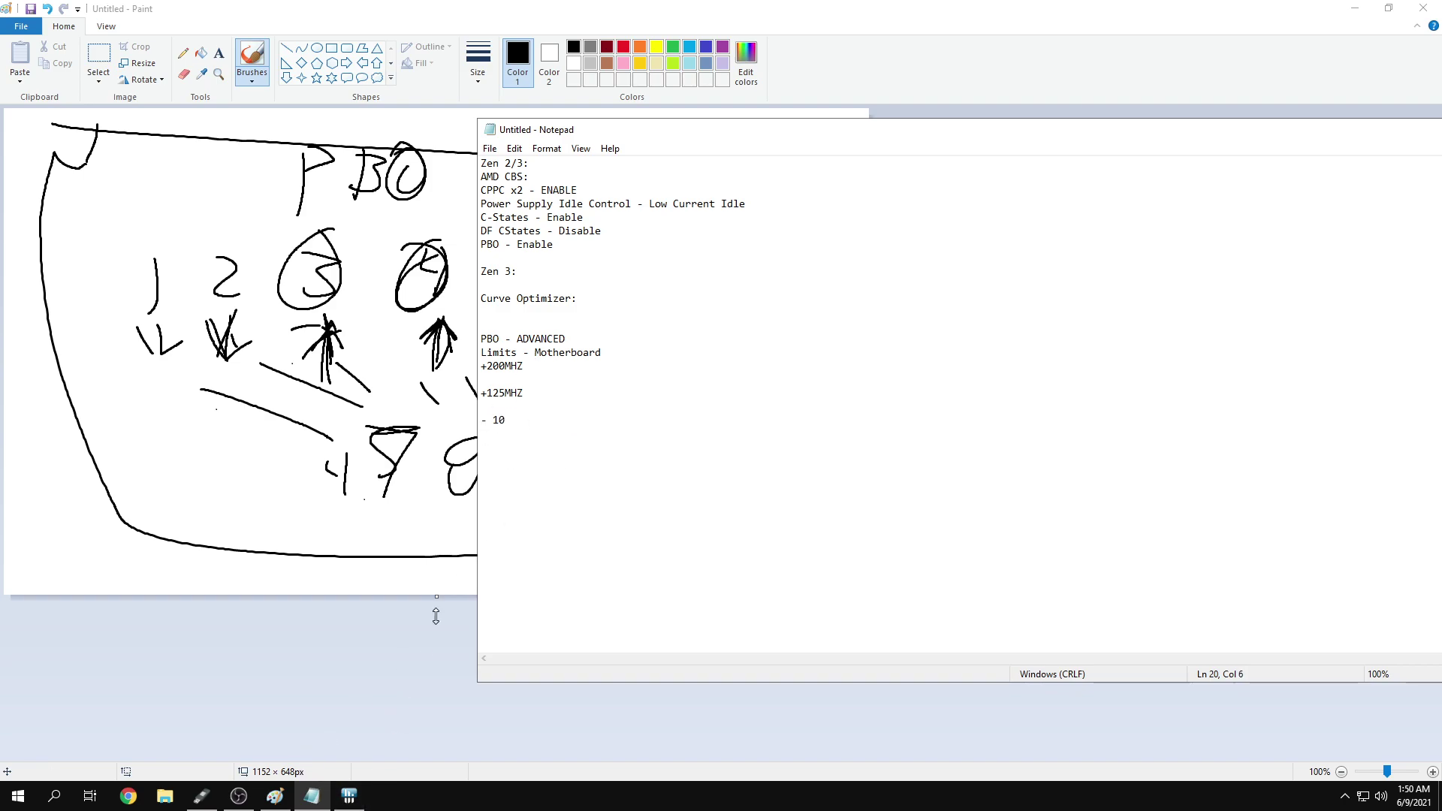
Bring up the HWiNFO sensor window, arrange it beside a narrowed Notepad window and select the Core 3 Clock row
{"action": "left_click", "coordinate": [349, 796]}
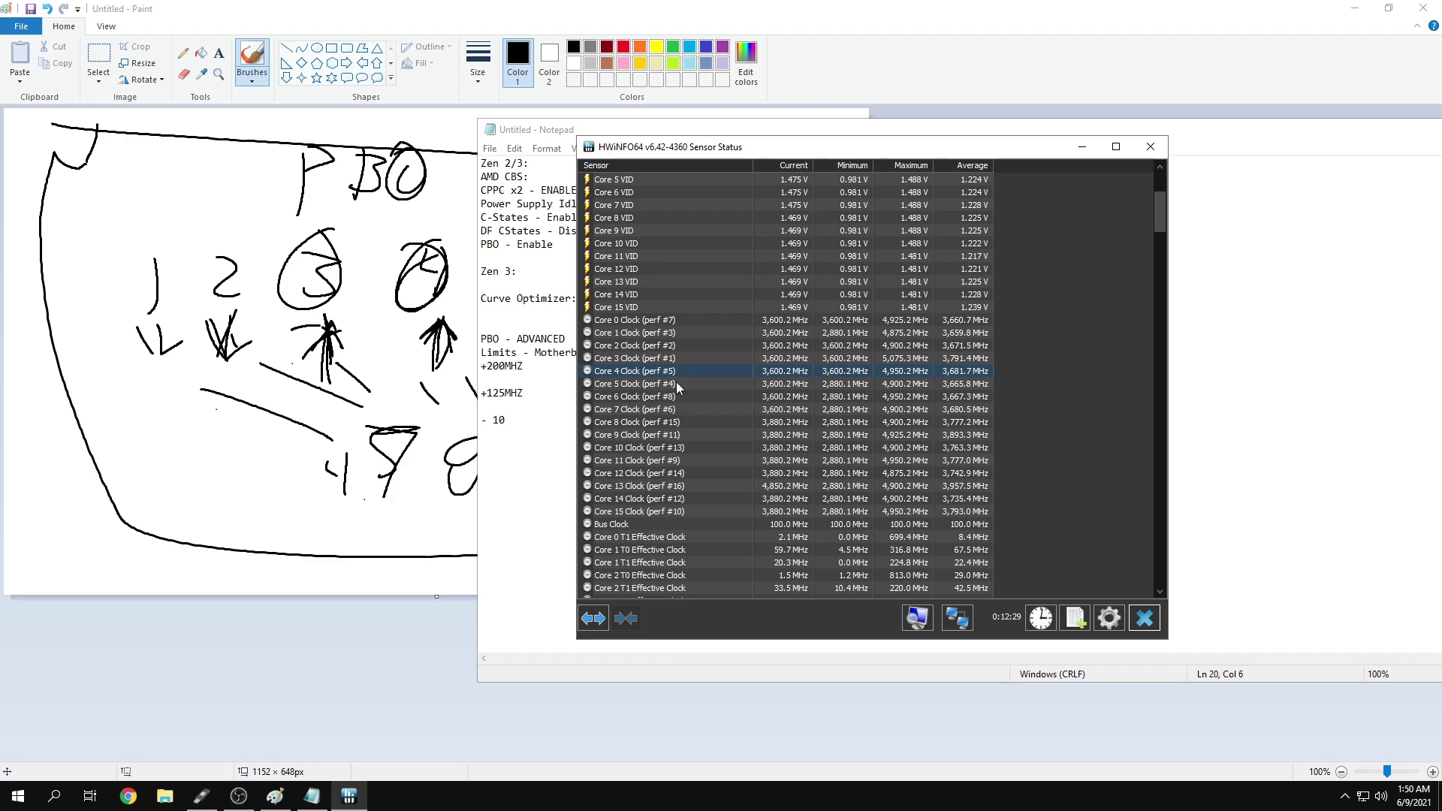
{"action": "left_click", "coordinate": [675, 358]}
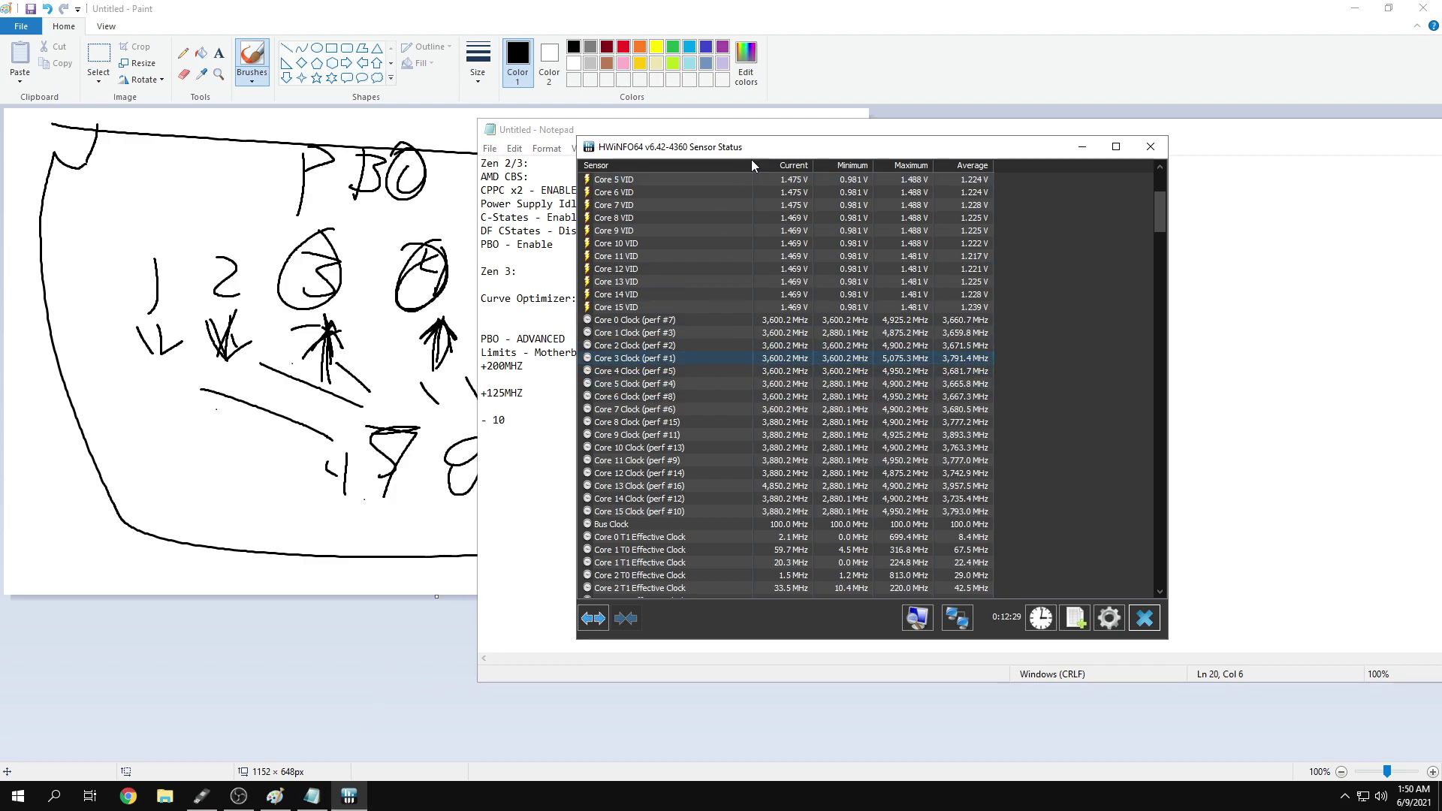
{"action": "left_click_drag", "start_coordinate": [751, 149], "coordinate": [894, 147]}
{"action": "left_click_drag", "start_coordinate": [699, 136], "coordinate": [388, 148]}
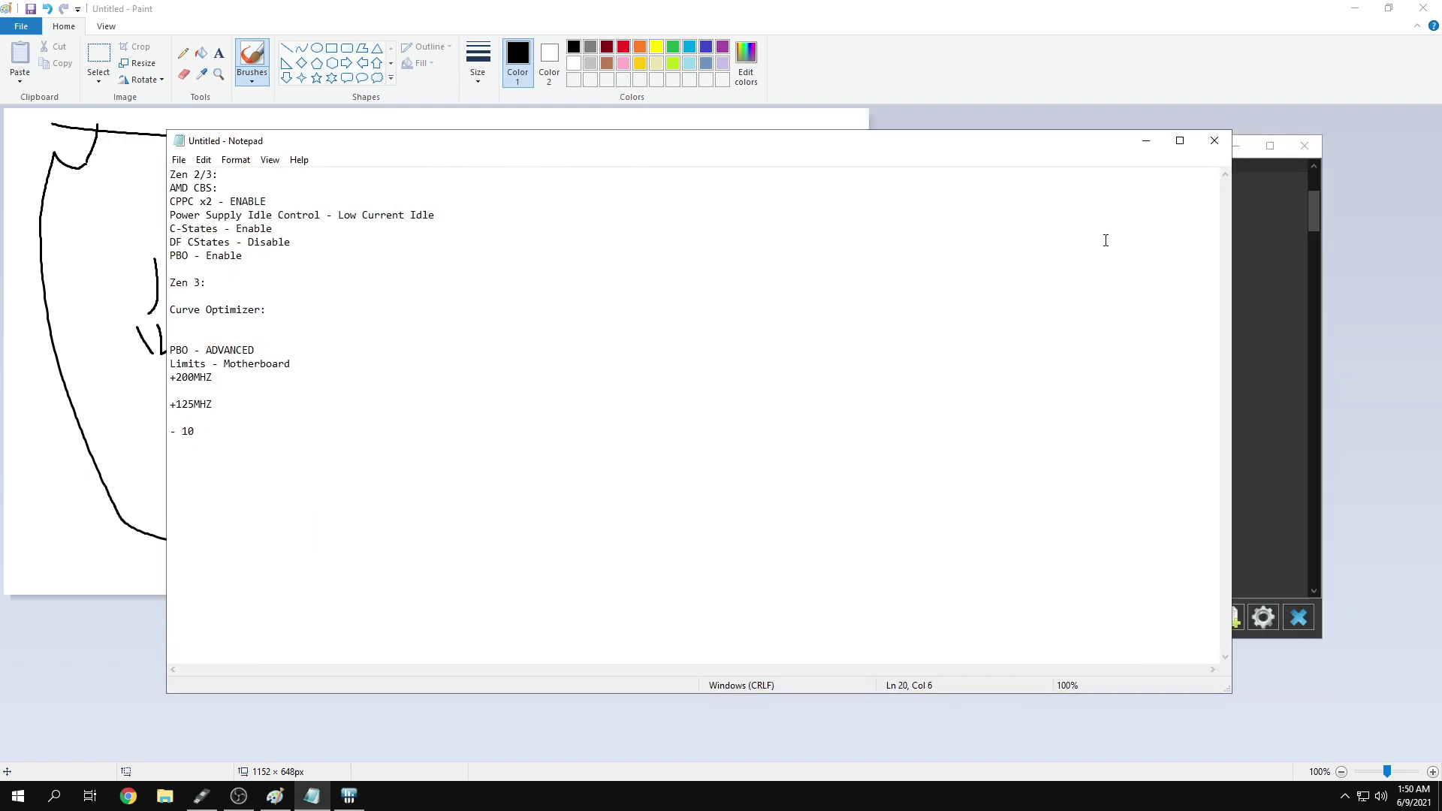
{"action": "left_click_drag", "start_coordinate": [1234, 308], "coordinate": [770, 309]}
{"action": "left_click", "coordinate": [886, 384]}
{"action": "left_click", "coordinate": [841, 358]}
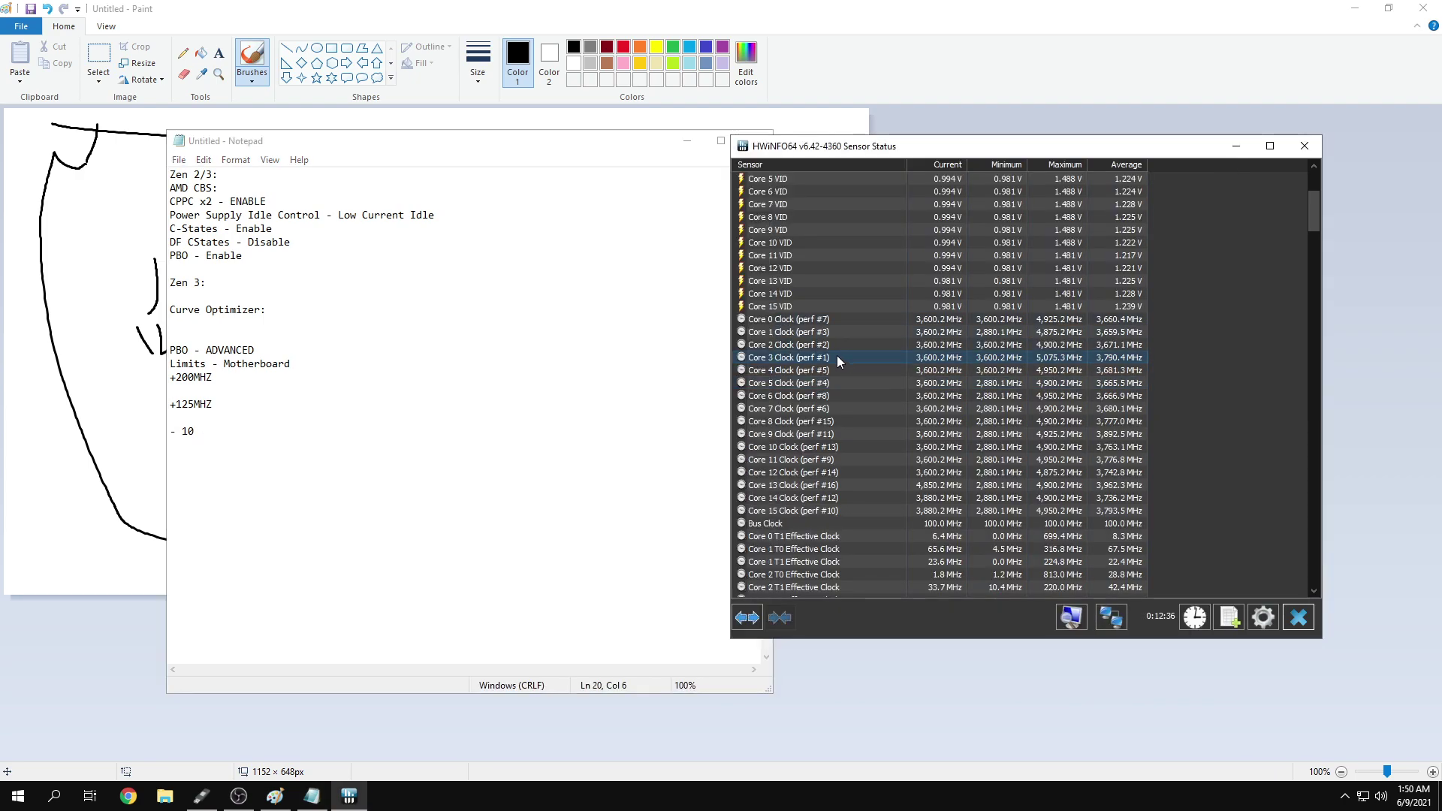
{"action": "left_click_drag", "start_coordinate": [856, 147], "coordinate": [911, 155]}
Add "-15" on a separate line below "- 10" in the notes
{"action": "left_click", "coordinate": [254, 445]}
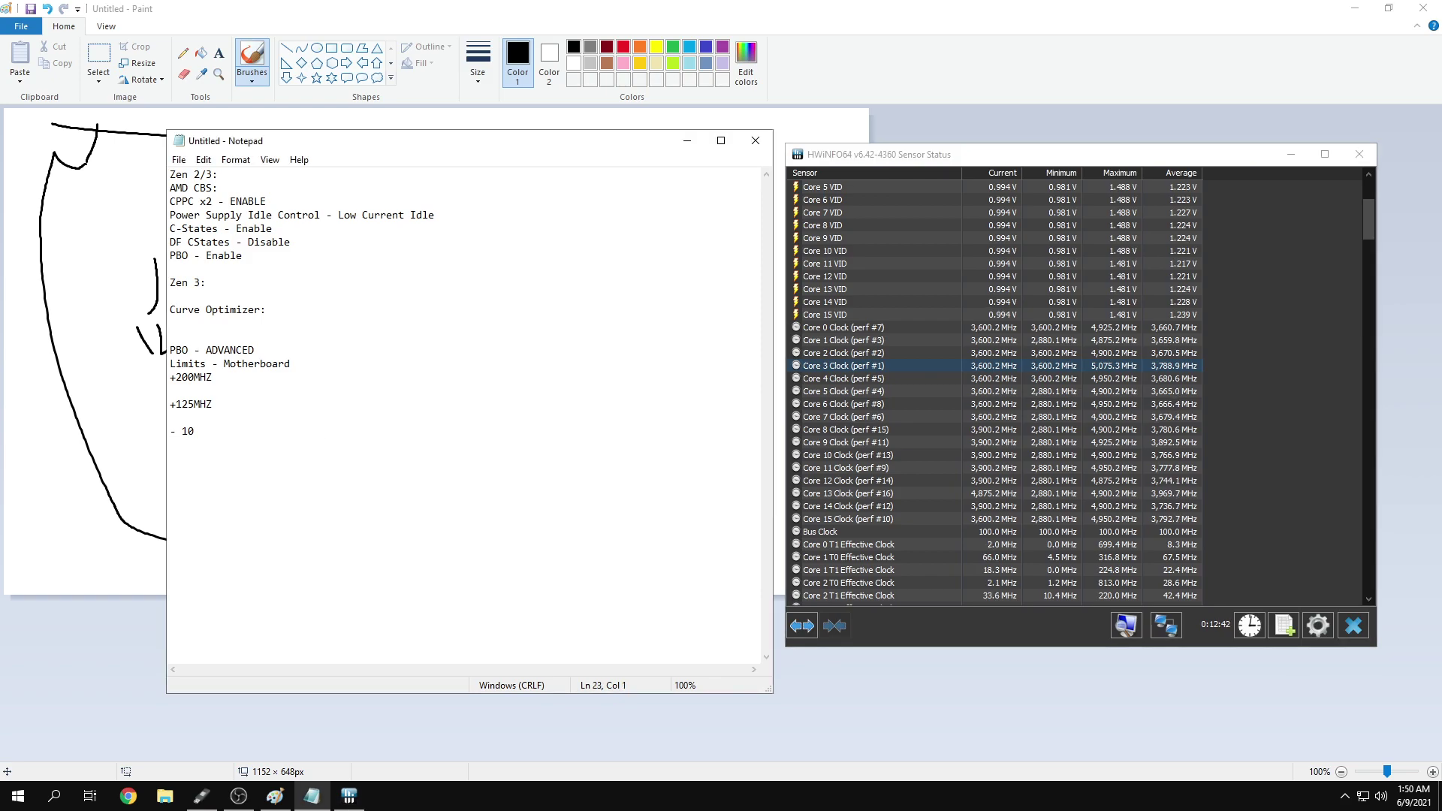
{"action": "left_click", "coordinate": [840, 364]}
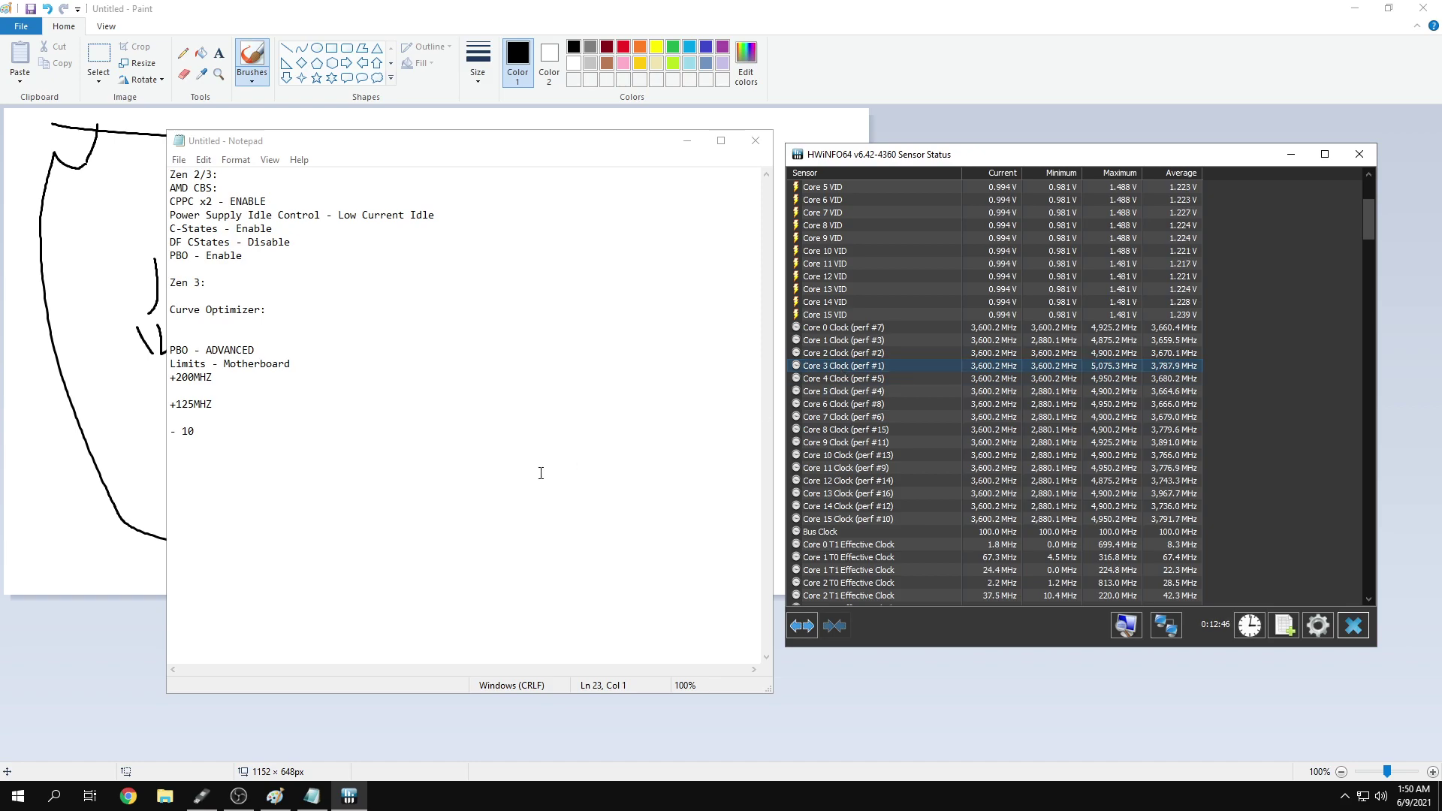
{"action": "left_click", "coordinate": [328, 477]}
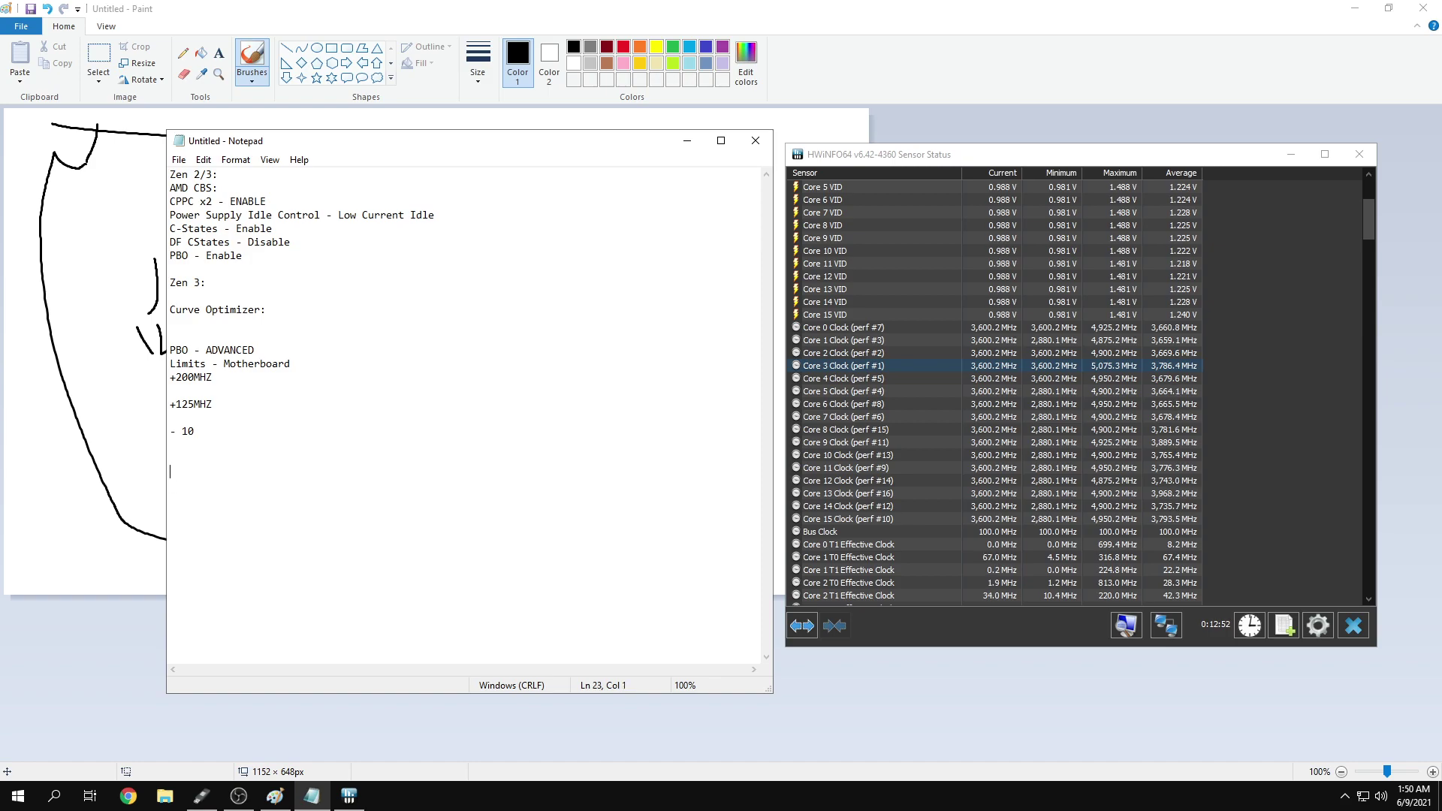
{"action": "key", "text": "Return"}
Examine the perf rankings of the Core 0 to Core 7 clock rows in HWiNFO
{"action": "left_click", "coordinate": [871, 368]}
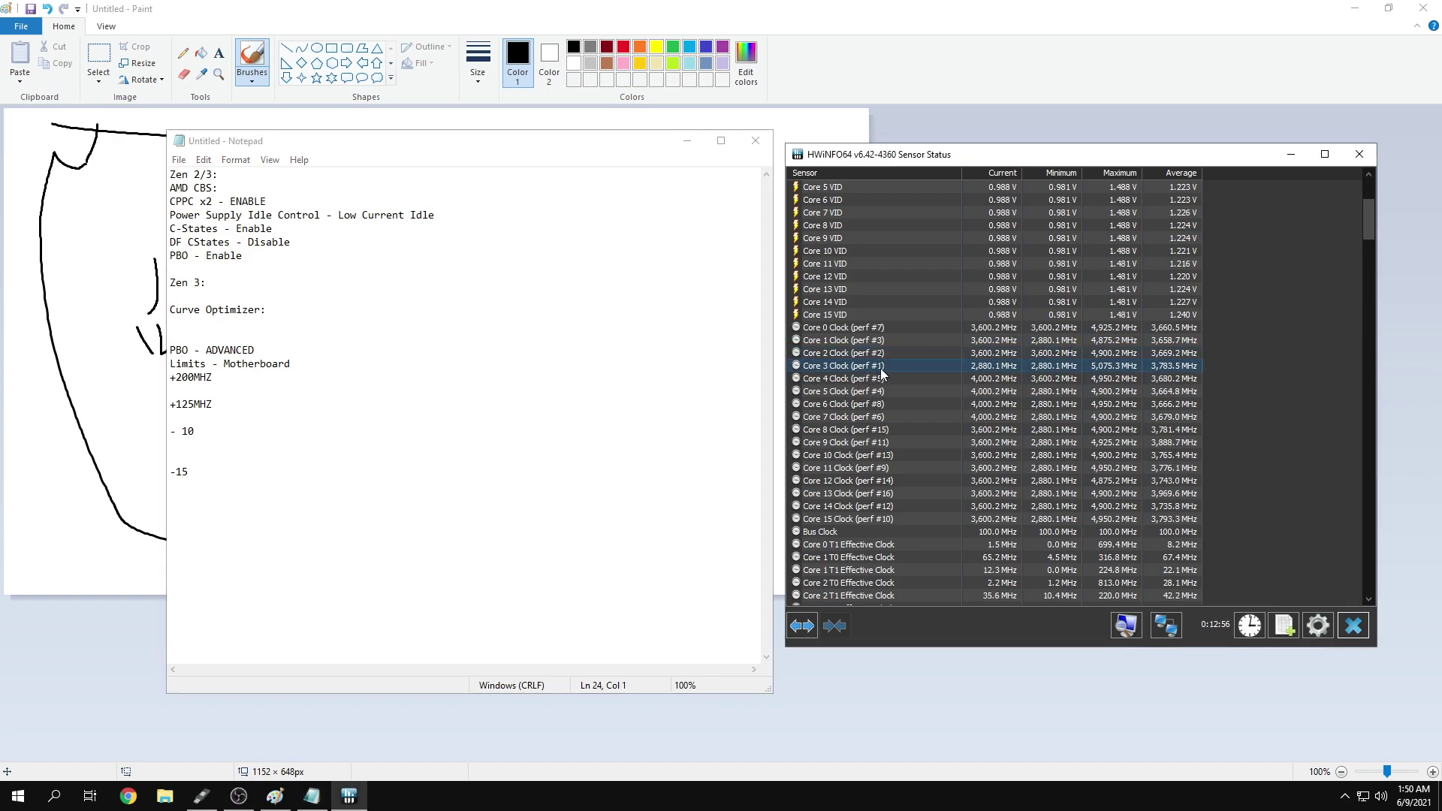
{"action": "left_click", "coordinate": [877, 392]}
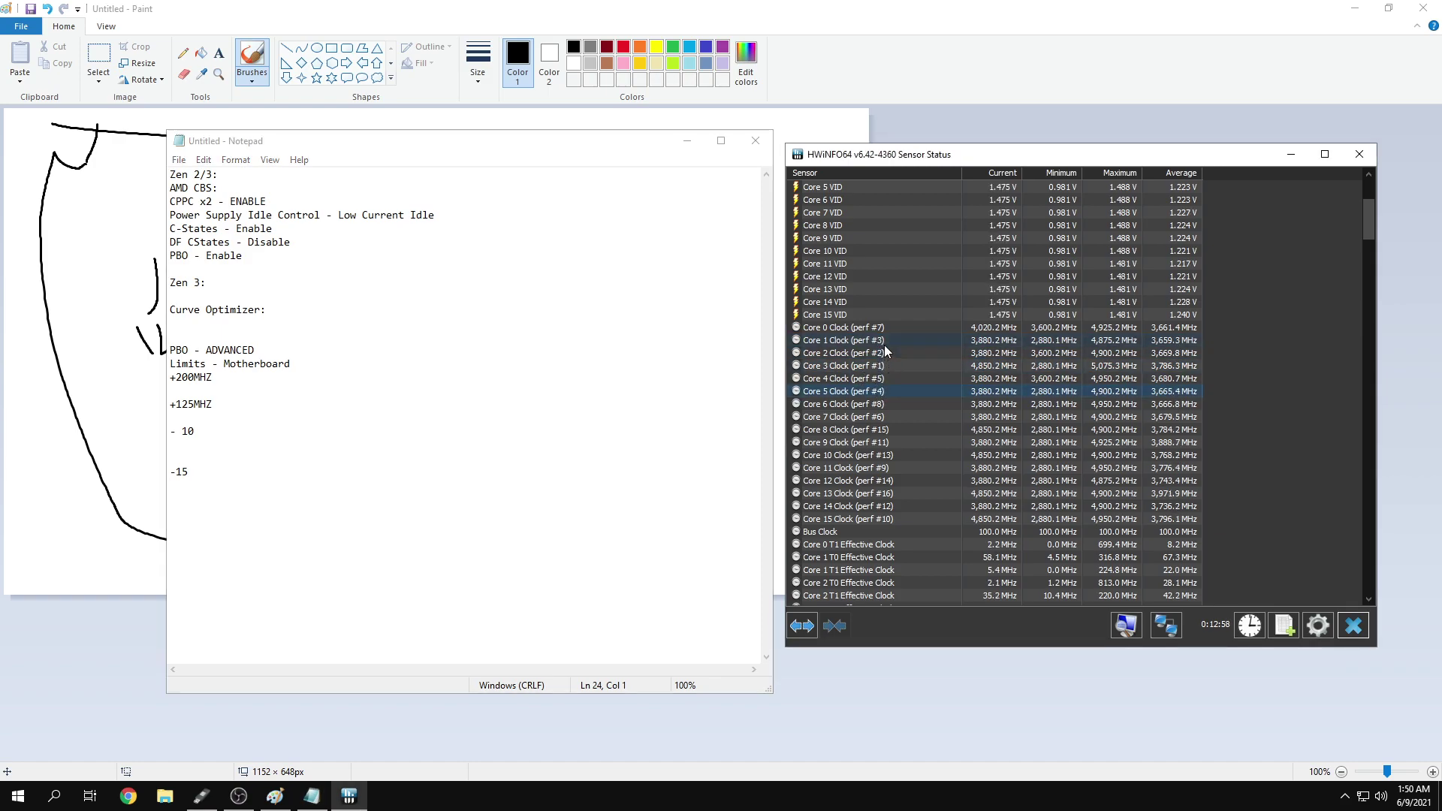
{"action": "left_click", "coordinate": [882, 380]}
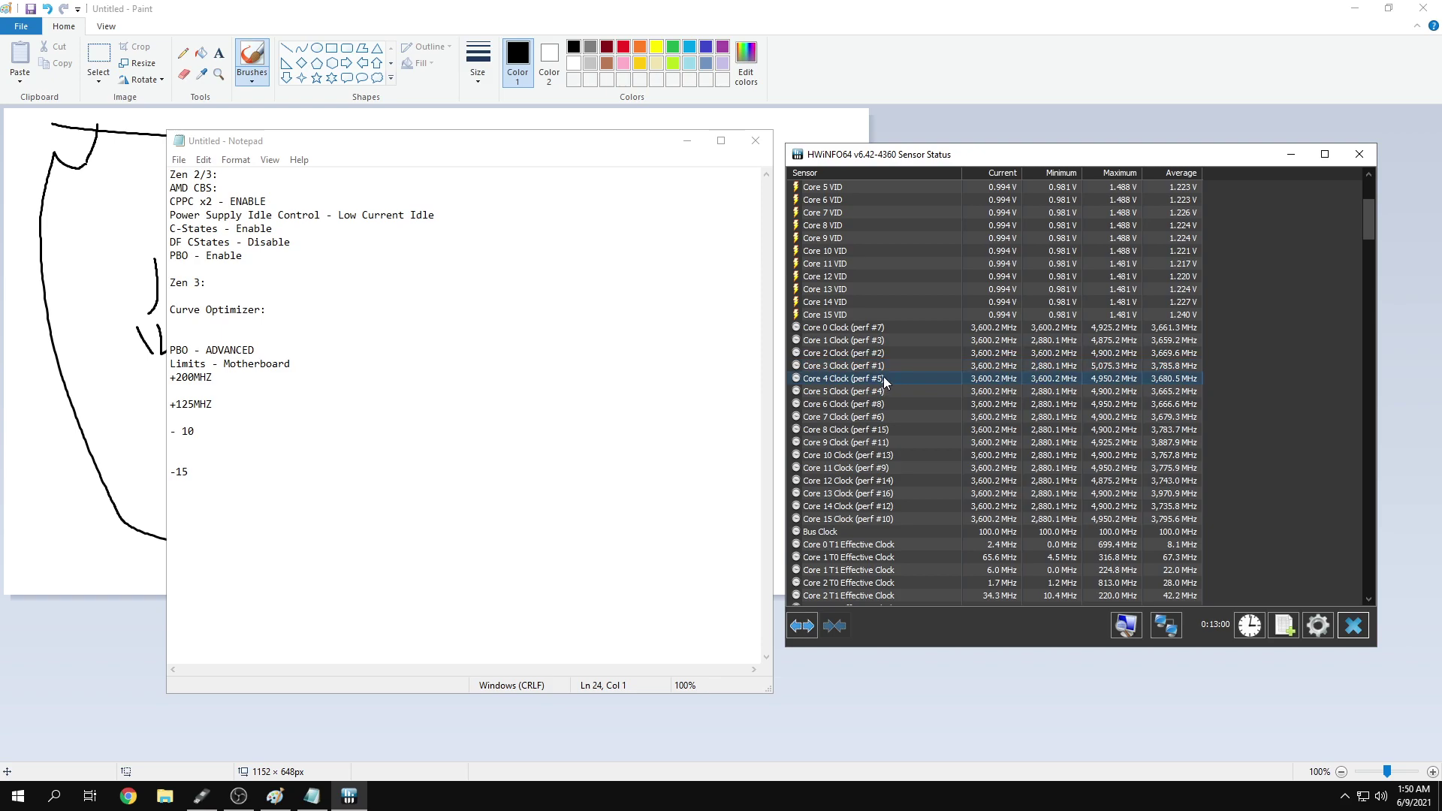
{"action": "left_click", "coordinate": [877, 418]}
{"action": "left_click", "coordinate": [881, 326]}
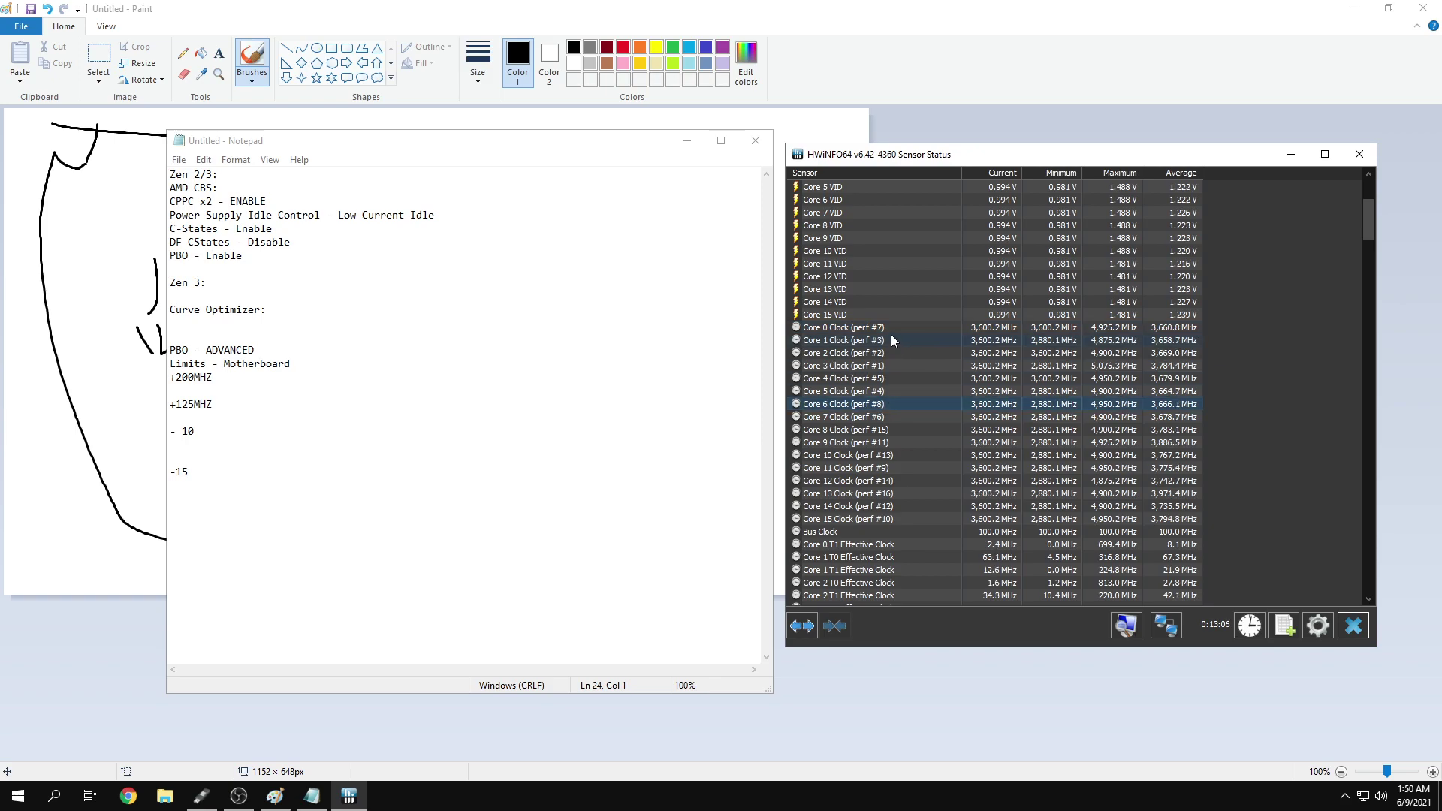
{"action": "left_click", "coordinate": [872, 404]}
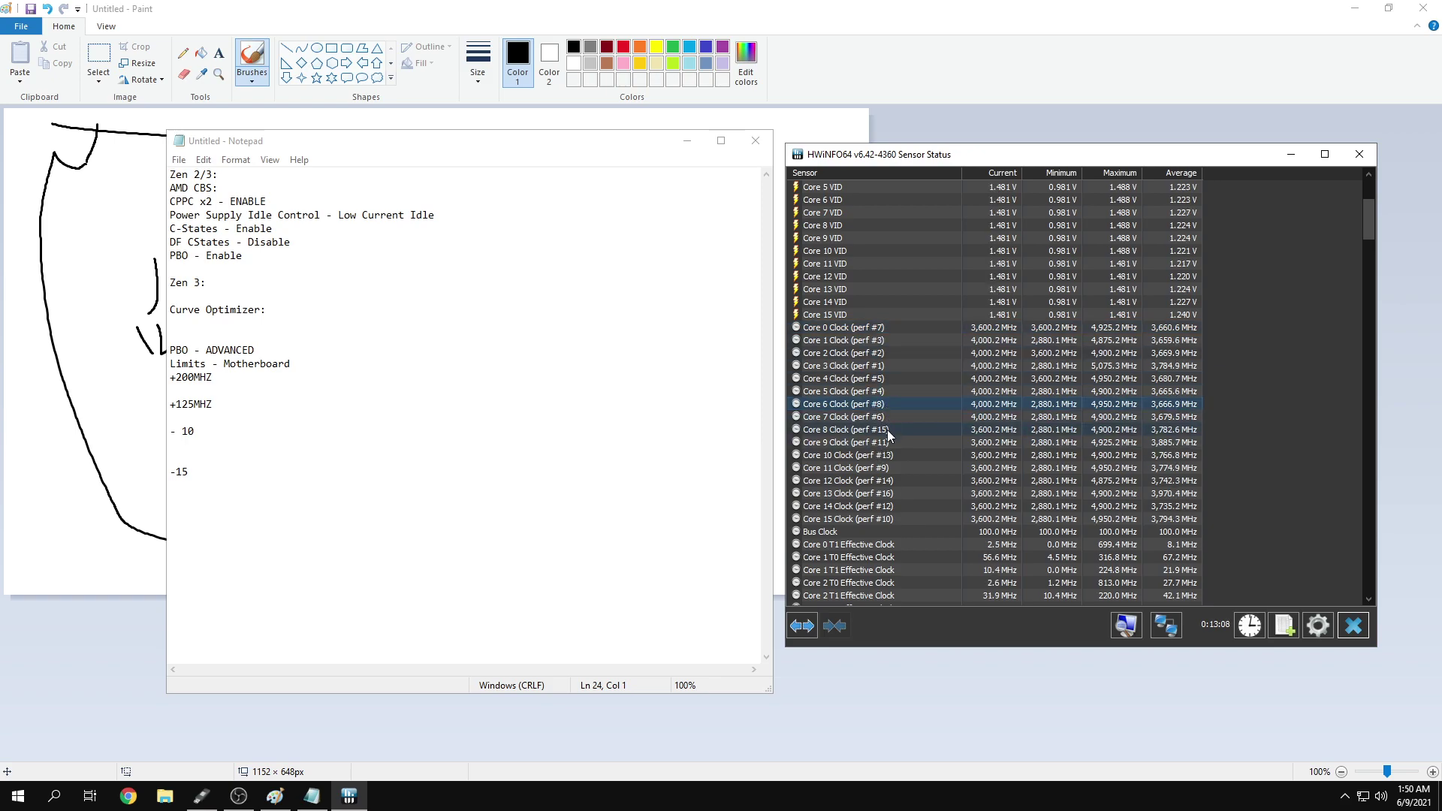
Compare the clock rows from Core 8 onward with the Core 1, 3, 4 and 5 rows and their perf rankings
{"action": "left_click_drag", "start_coordinate": [851, 430], "coordinate": [894, 474]}
{"action": "left_click", "coordinate": [1195, 477]}
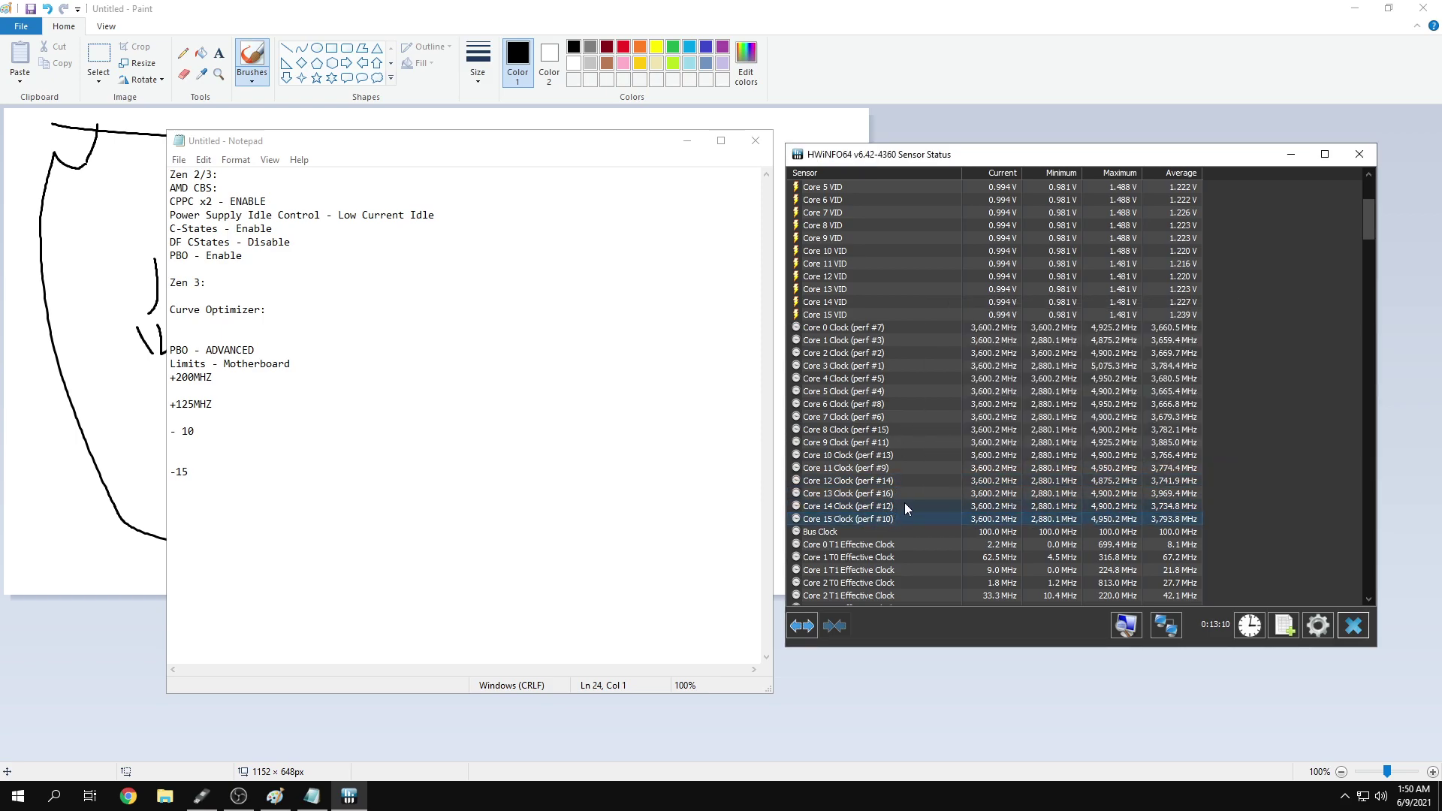
{"action": "left_click", "coordinate": [897, 432]}
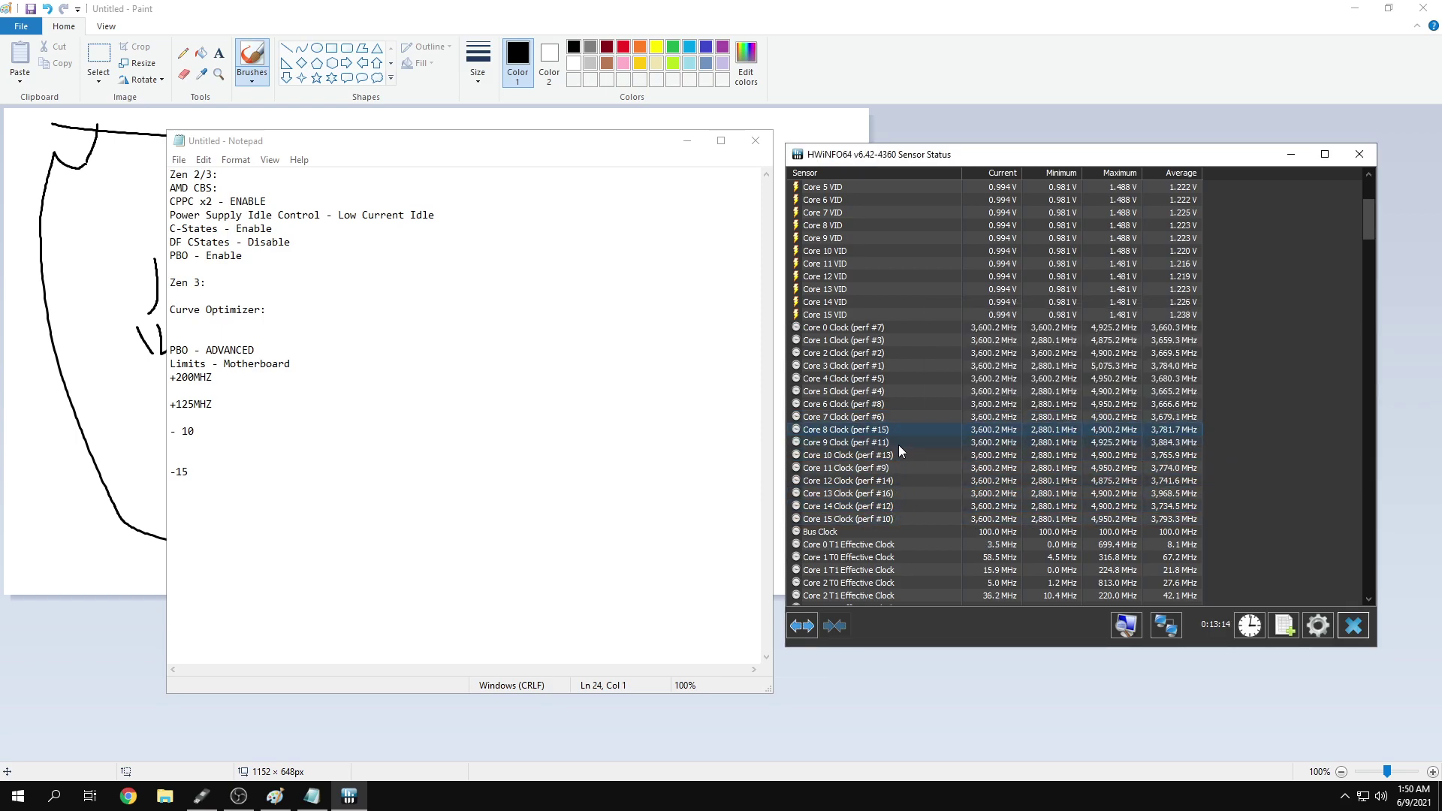
{"action": "left_click", "coordinate": [417, 473]}
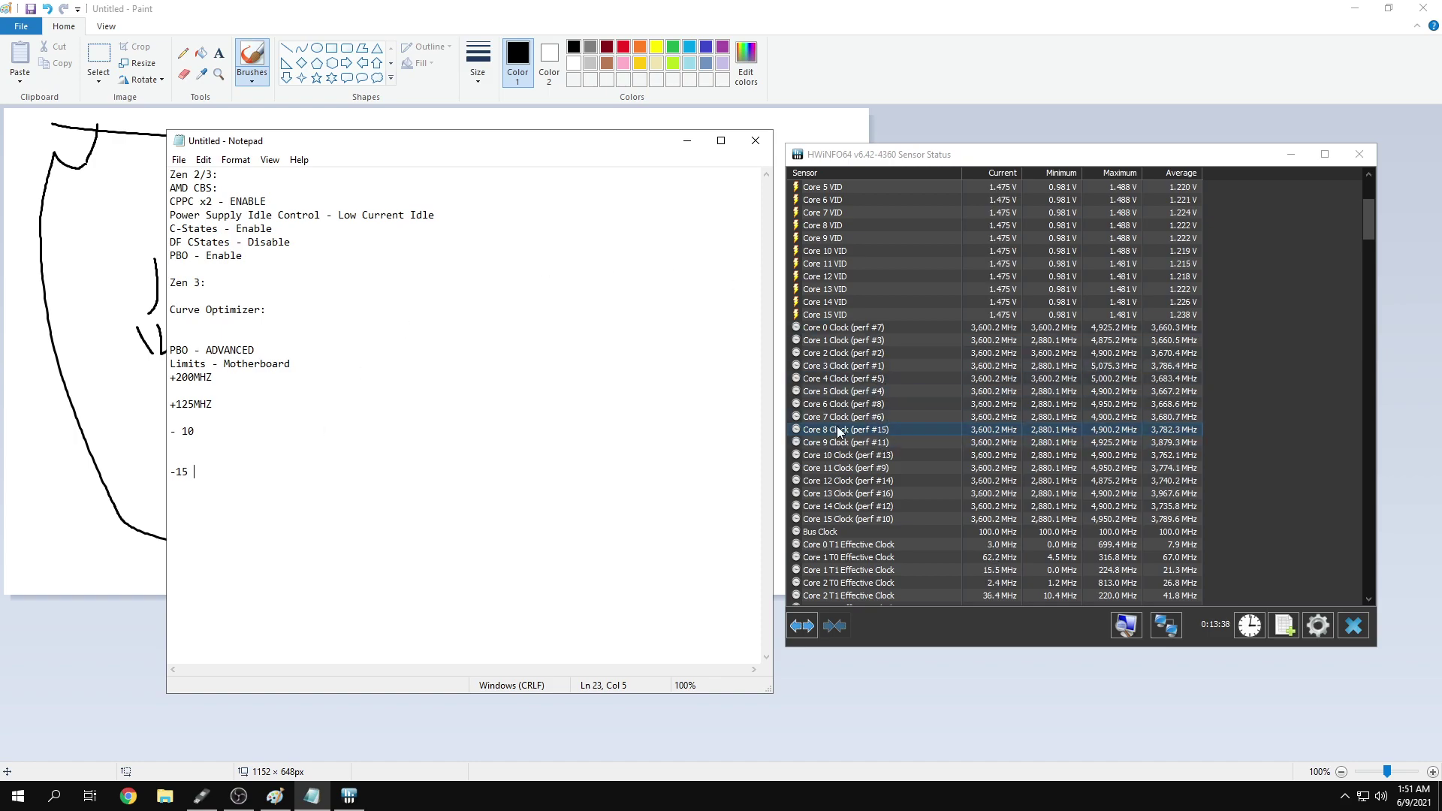
{"action": "left_click_drag", "start_coordinate": [868, 364], "coordinate": [886, 387]}
{"action": "left_click", "coordinate": [1195, 476]}
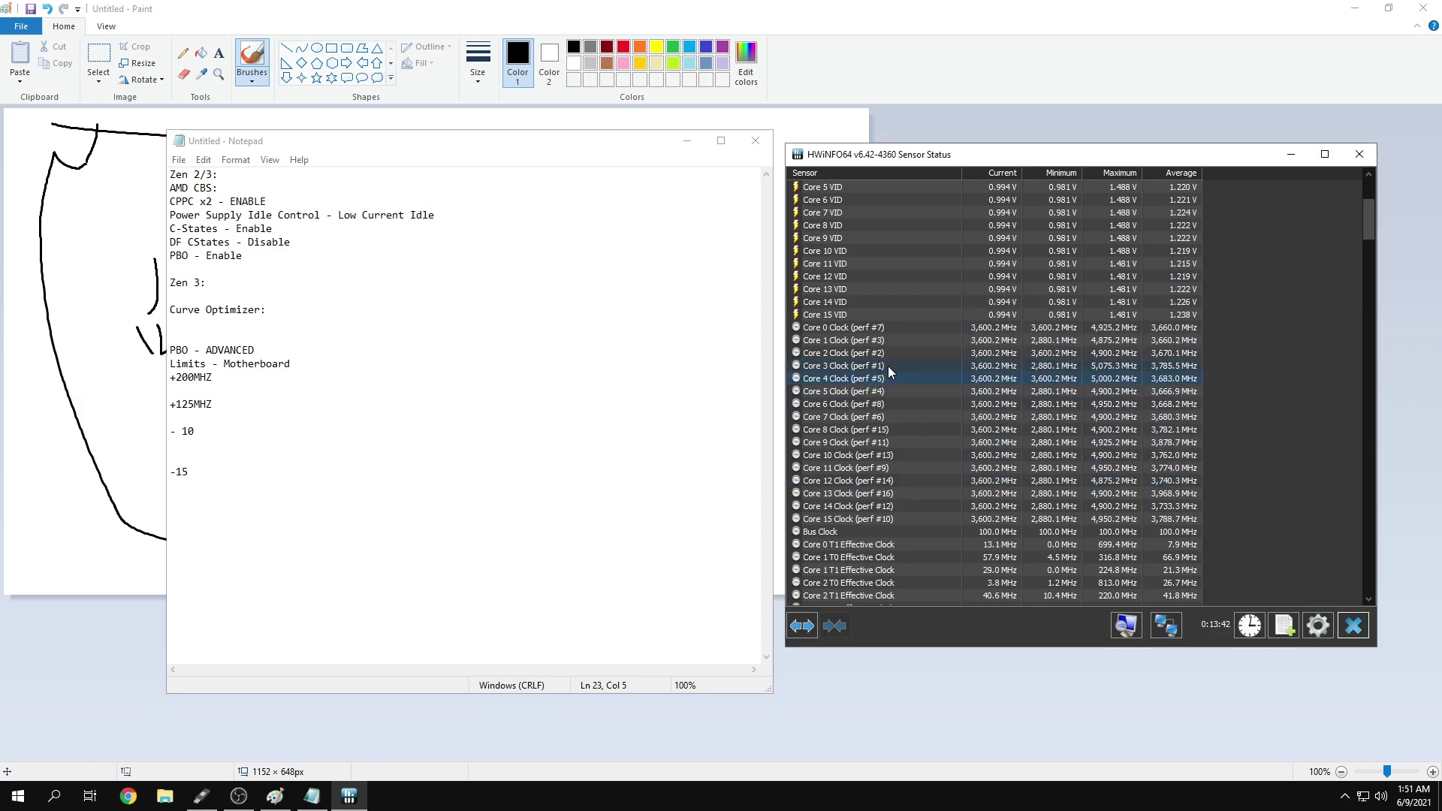
{"action": "left_click", "coordinate": [889, 377]}
{"action": "left_click", "coordinate": [886, 338]}
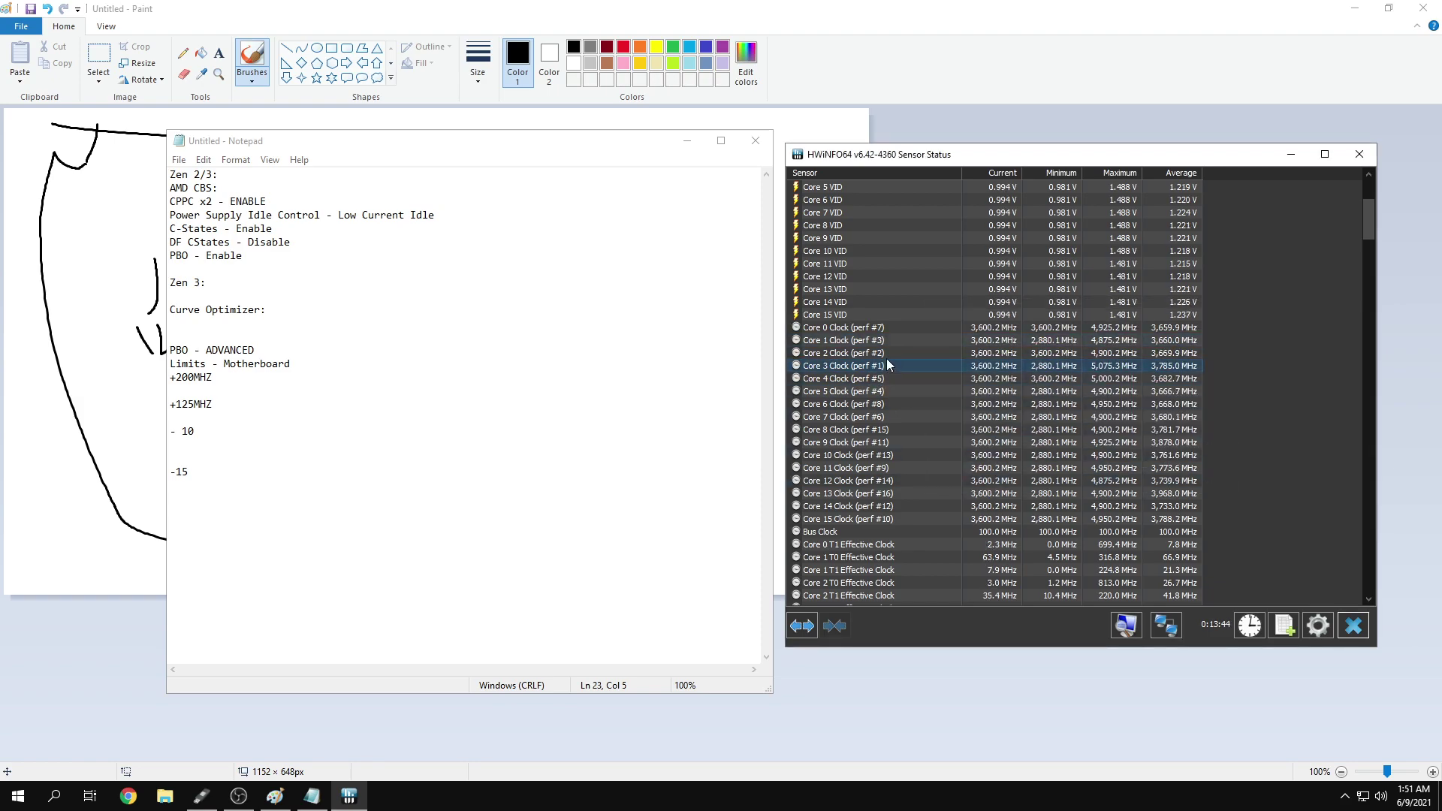
{"action": "left_click", "coordinate": [875, 393]}
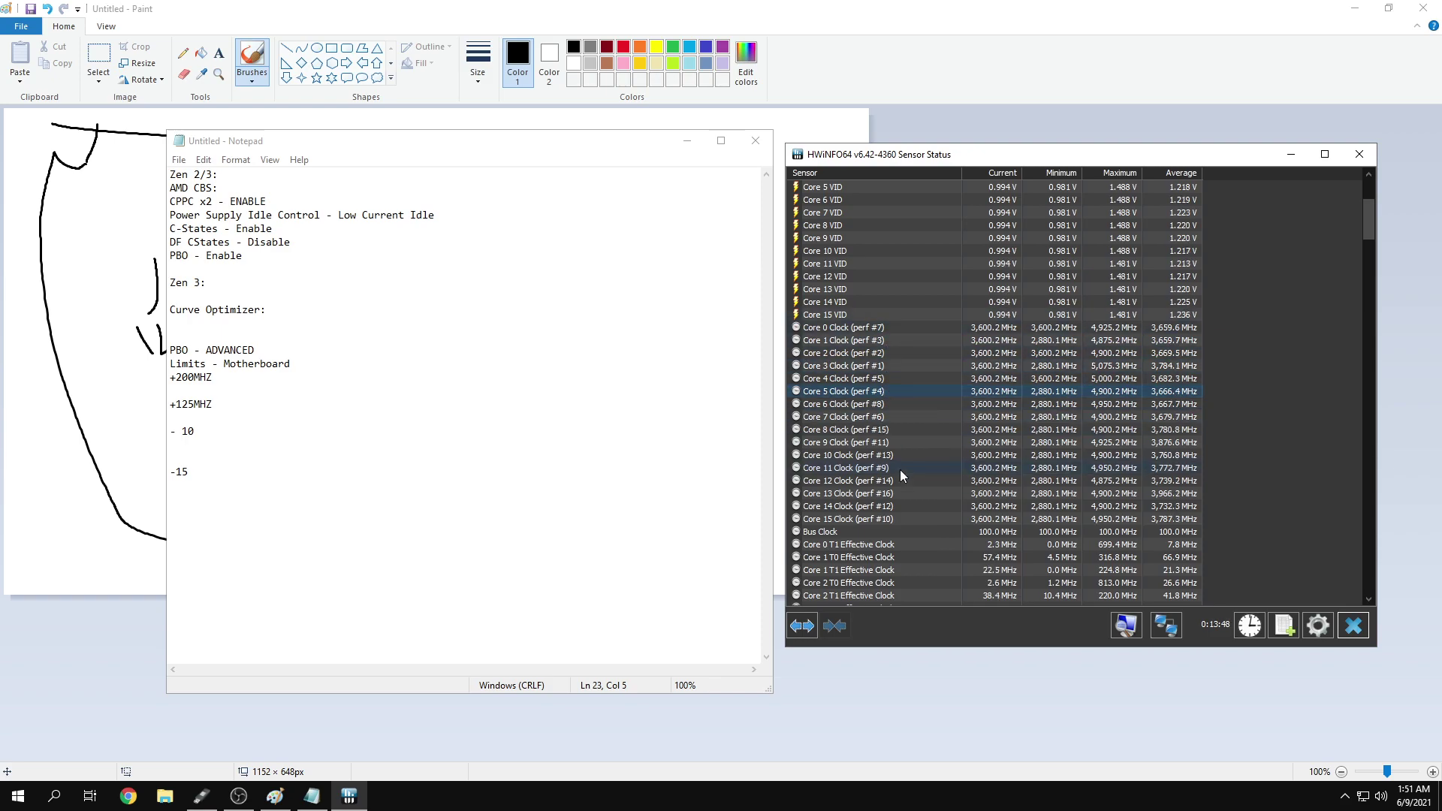
Highlight the notes from "Zen 2/3" to "Zen 3" and reposition the Notepad window clear of HWiNFO
{"action": "left_click", "coordinate": [397, 490]}
{"action": "key", "text": "Return"}
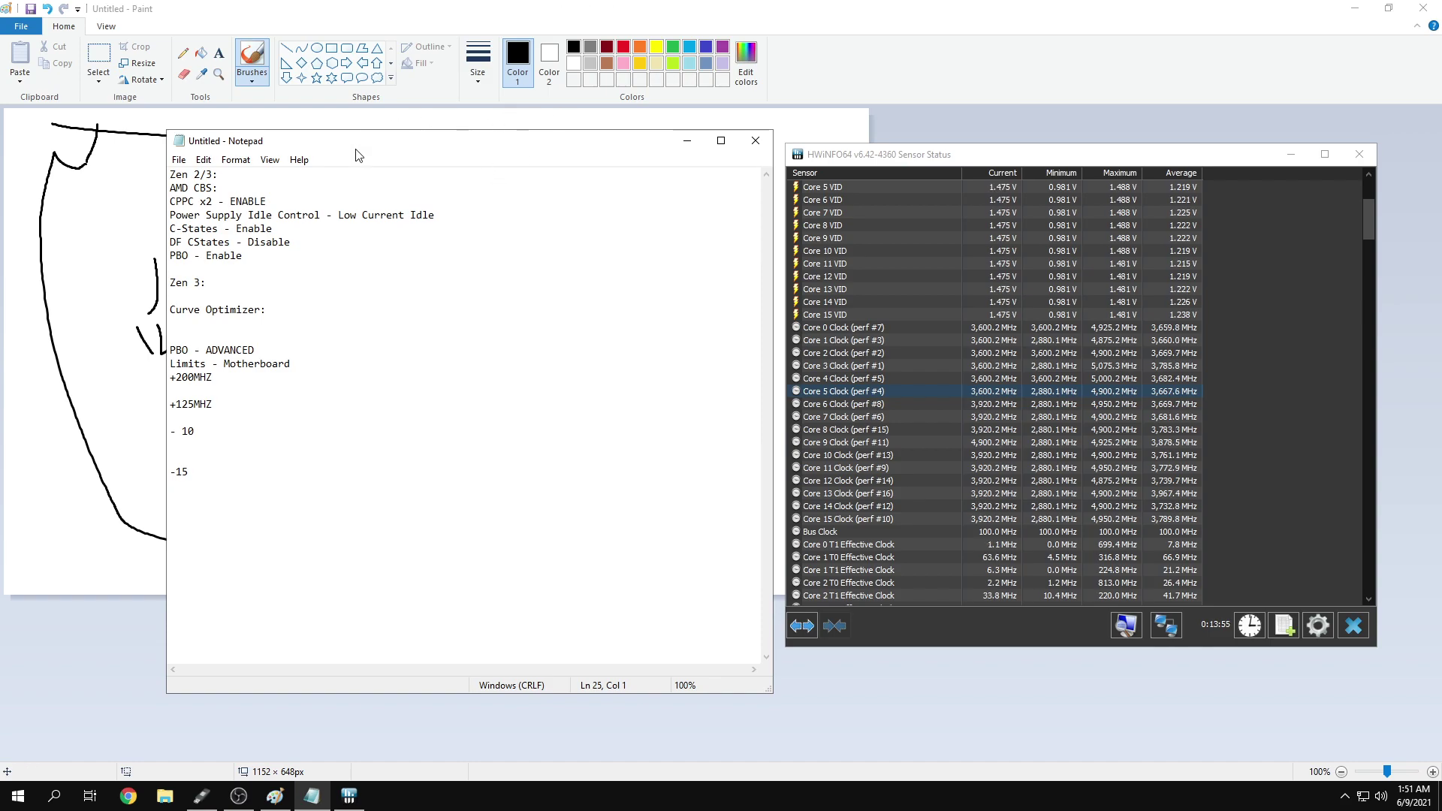
{"action": "left_click_drag", "start_coordinate": [360, 143], "coordinate": [435, 152]}
{"action": "left_click_drag", "start_coordinate": [286, 511], "coordinate": [181, 293]}
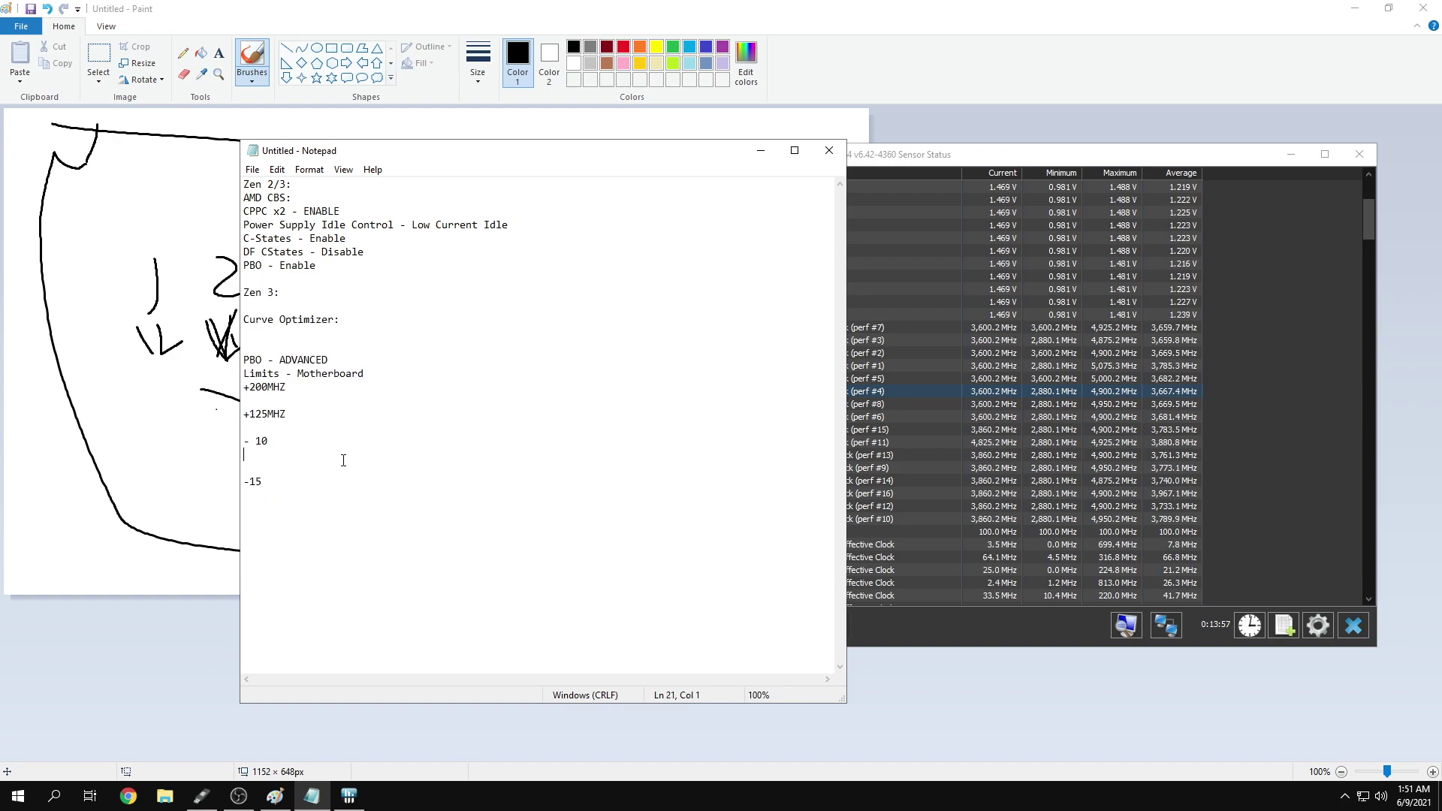
{"action": "left_click", "coordinate": [373, 263]}
{"action": "left_click_drag", "start_coordinate": [364, 293], "coordinate": [242, 182]}
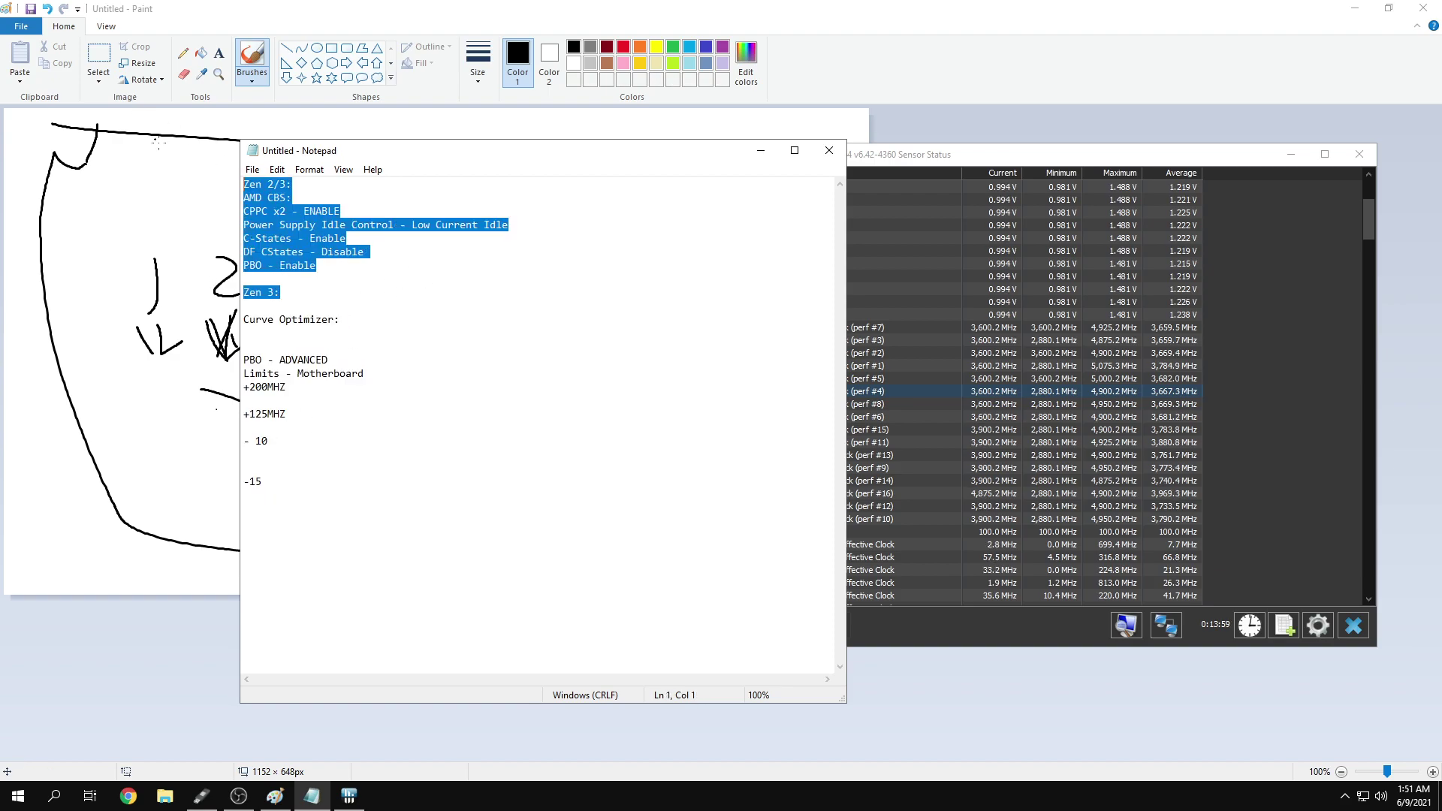
{"action": "left_click", "coordinate": [390, 267]}
{"action": "left_click_drag", "start_coordinate": [722, 150], "coordinate": [545, 129]}
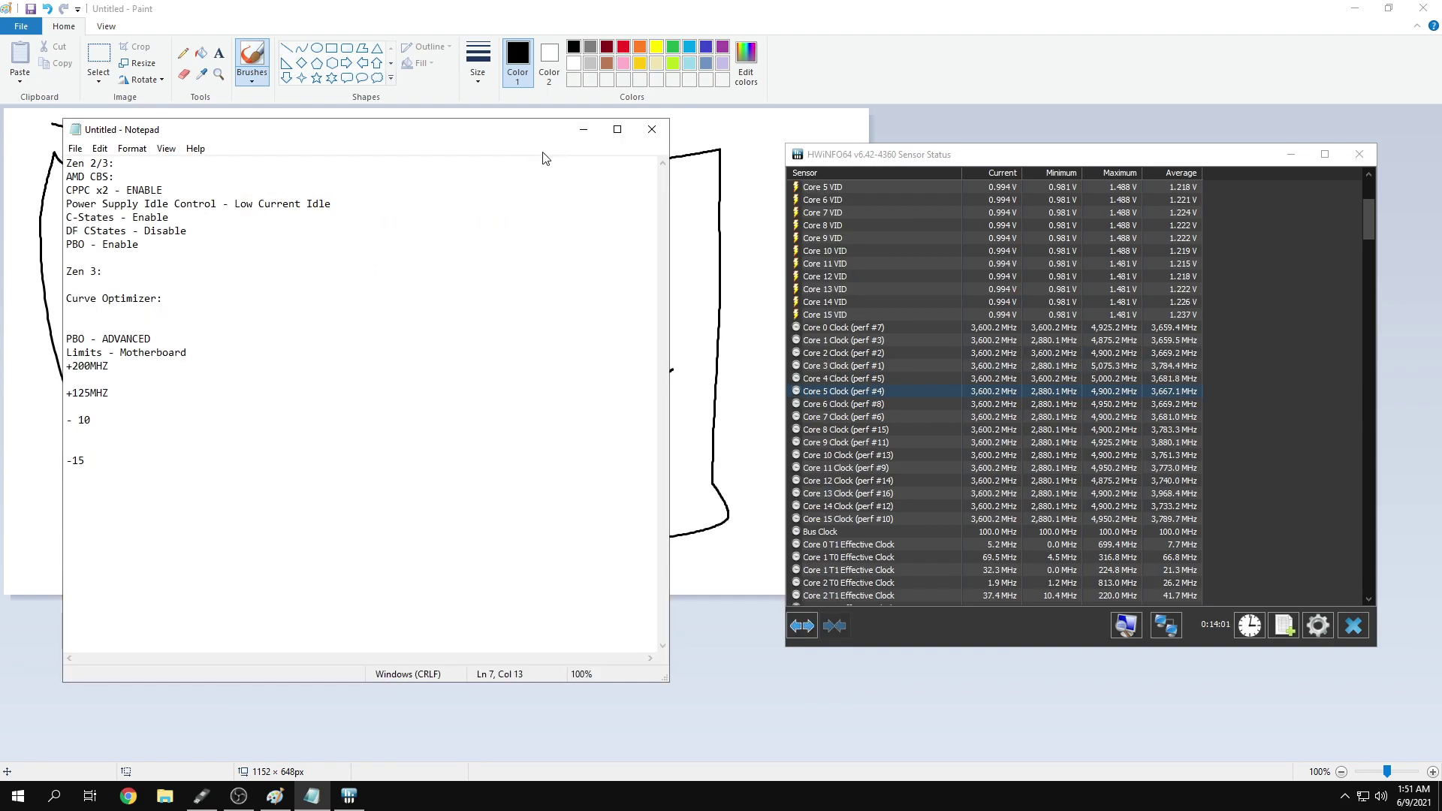
Review the AMD CBS settings by highlighting the lines from CPPC down to "PBO - Enable"
{"action": "left_click_drag", "start_coordinate": [179, 246], "coordinate": [47, 165]}
{"action": "left_click", "coordinate": [173, 249]}
{"action": "left_click_drag", "start_coordinate": [173, 249], "coordinate": [8, 181]}
{"action": "left_click", "coordinate": [207, 236]}
{"action": "left_click_drag", "start_coordinate": [210, 222], "coordinate": [63, 218]}
{"action": "left_click_drag", "start_coordinate": [153, 245], "coordinate": [53, 204]}
{"action": "left_click", "coordinate": [180, 259]}
Review the Zen 3 settings by highlighting the lines from "PBO - ADVANCED" to "+125MHZ"
{"action": "left_click_drag", "start_coordinate": [169, 335], "coordinate": [57, 337]}
{"action": "left_click_drag", "start_coordinate": [159, 393], "coordinate": [3, 345]}
{"action": "left_click", "coordinate": [214, 395]}
{"action": "left_click_drag", "start_coordinate": [242, 417], "coordinate": [37, 352]}
{"action": "left_click", "coordinate": [211, 411]}
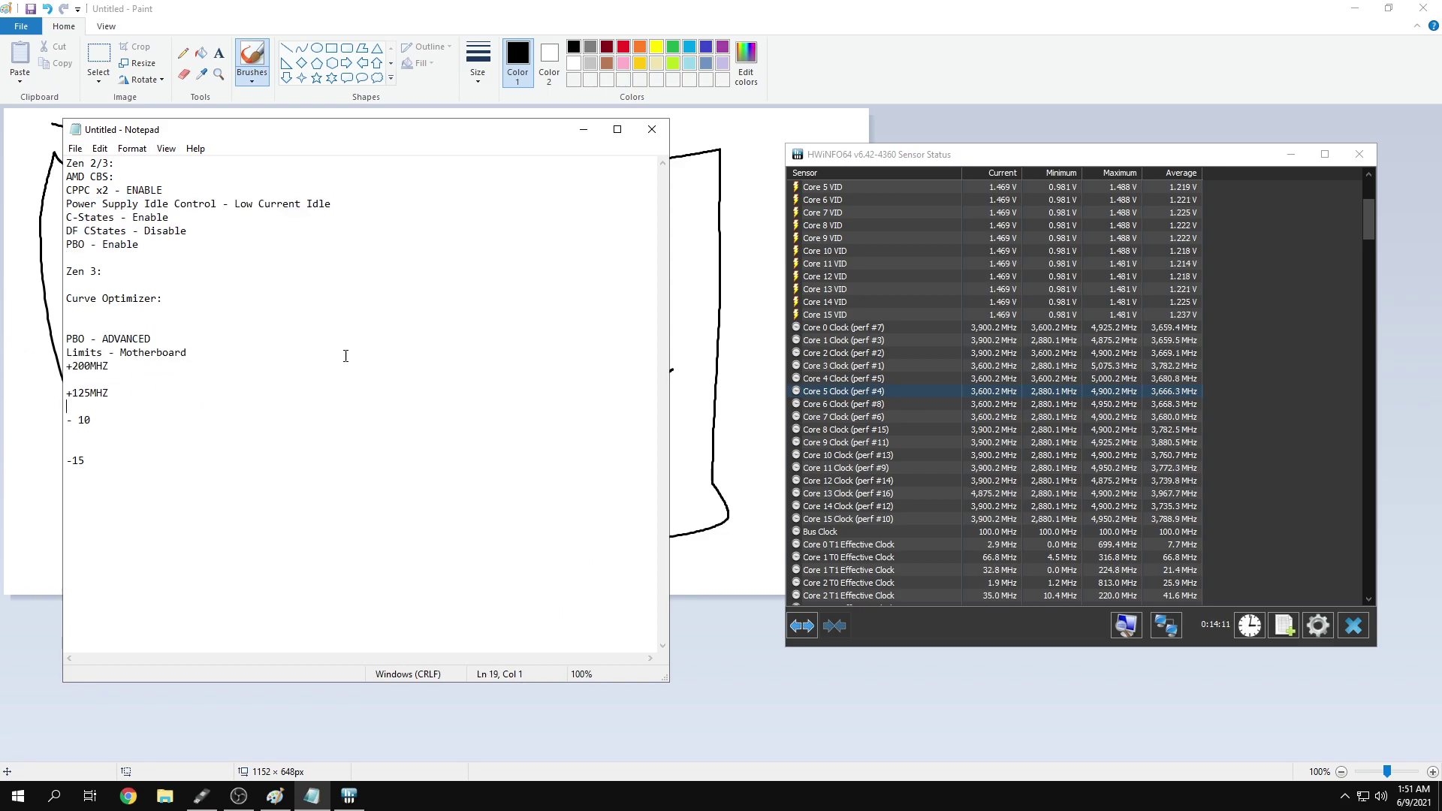
{"action": "left_click_drag", "start_coordinate": [202, 353], "coordinate": [4, 355]}
{"action": "left_click", "coordinate": [196, 358]}
Search the system for "cpu" and launch CPU-Z
{"action": "key", "text": "super"}
{"action": "type", "text": "cpu"}
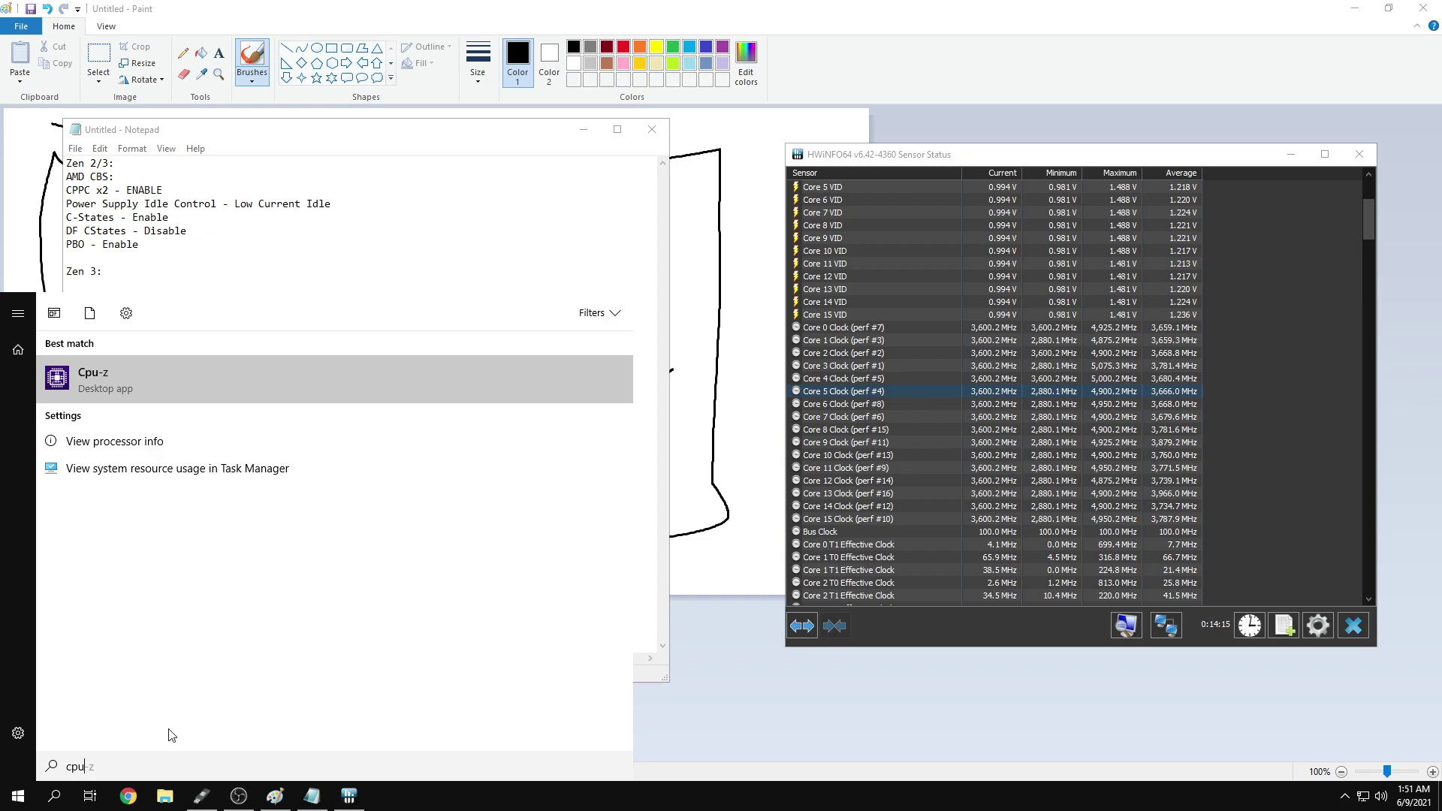
{"action": "key", "text": "Return"}
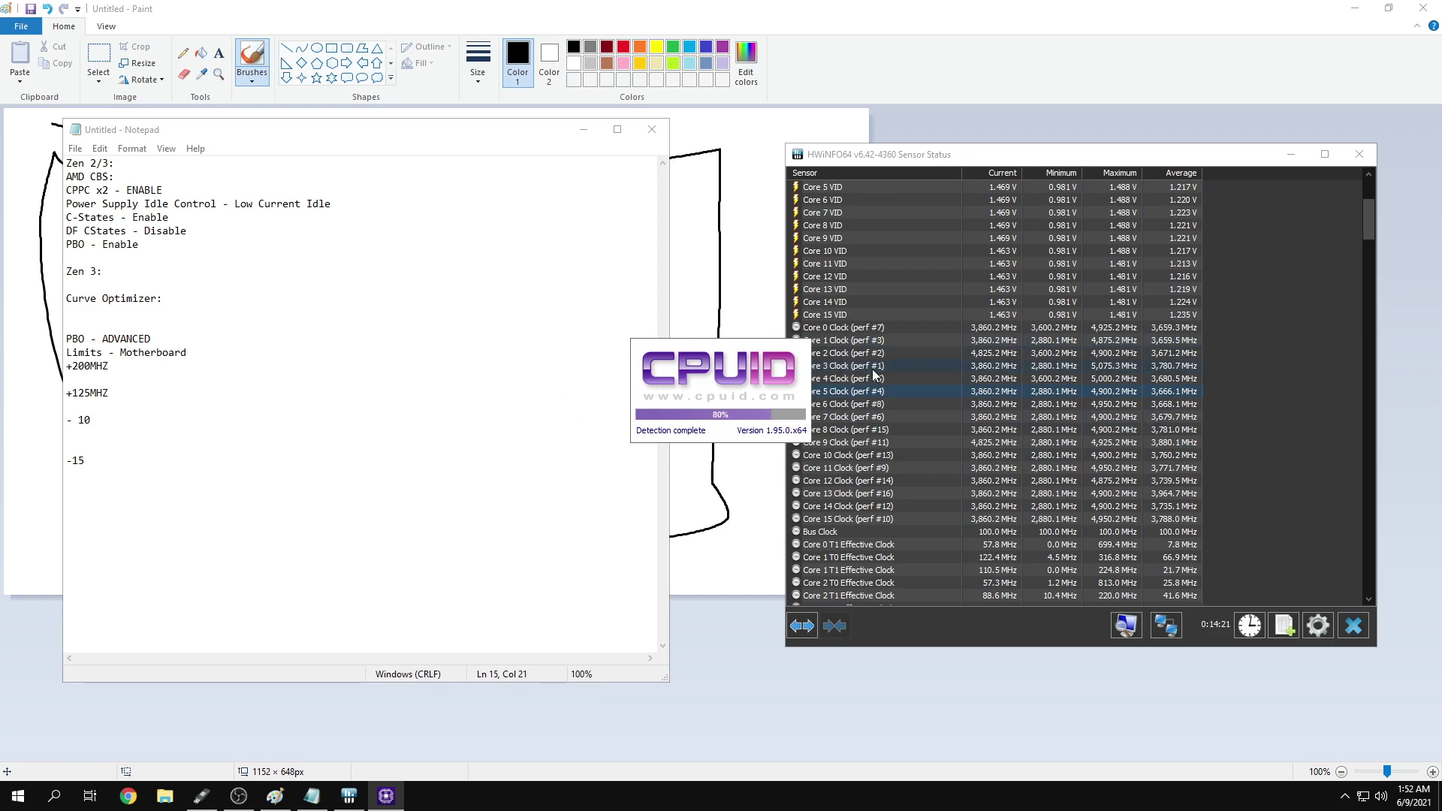
Show the processor benchmark page in CPU-Z and close the program
{"action": "left_click", "coordinate": [774, 271]}
{"action": "left_click", "coordinate": [812, 271]}
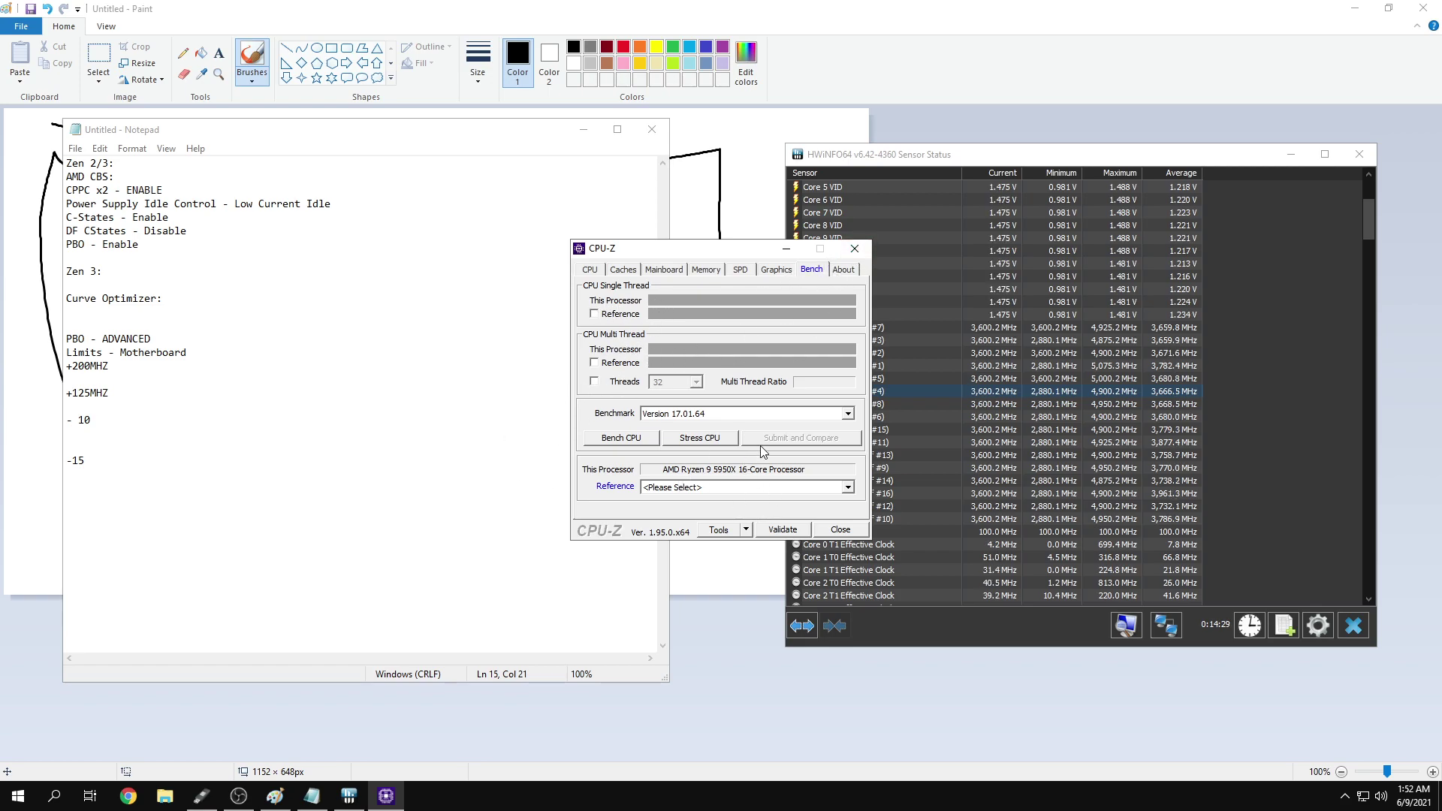
{"action": "left_click", "coordinate": [855, 248]}
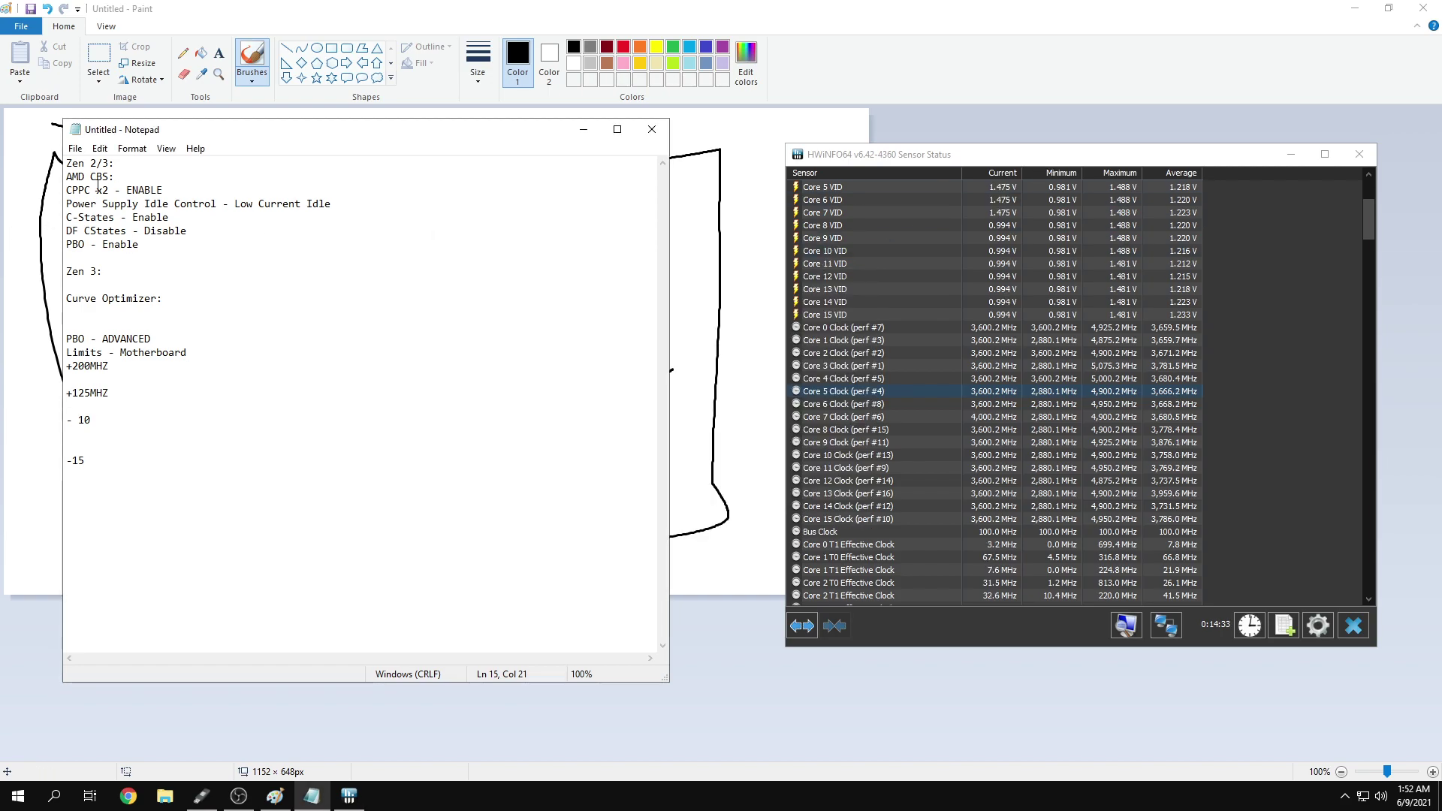
Review the Zen 2/3 AMD CBS notes in Notepad by highlighting the lines down to "PBO - Enable"
{"action": "left_click_drag", "start_coordinate": [173, 249], "coordinate": [66, 164]}
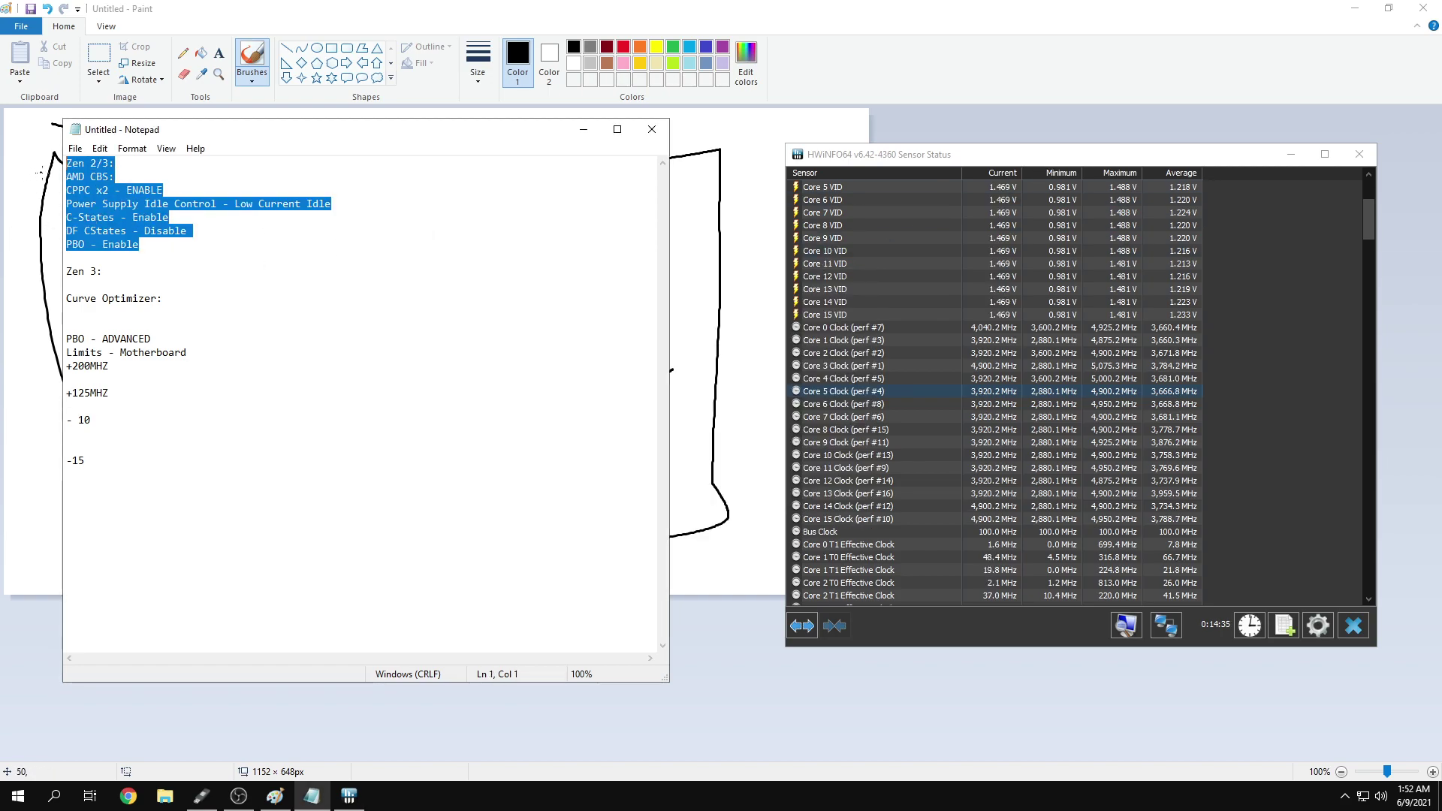
{"action": "left_click_drag", "start_coordinate": [145, 217], "coordinate": [67, 190]}
{"action": "left_click_drag", "start_coordinate": [178, 256], "coordinate": [66, 190]}
{"action": "left_click_drag", "start_coordinate": [225, 255], "coordinate": [66, 191]}
{"action": "left_click", "coordinate": [245, 232]}
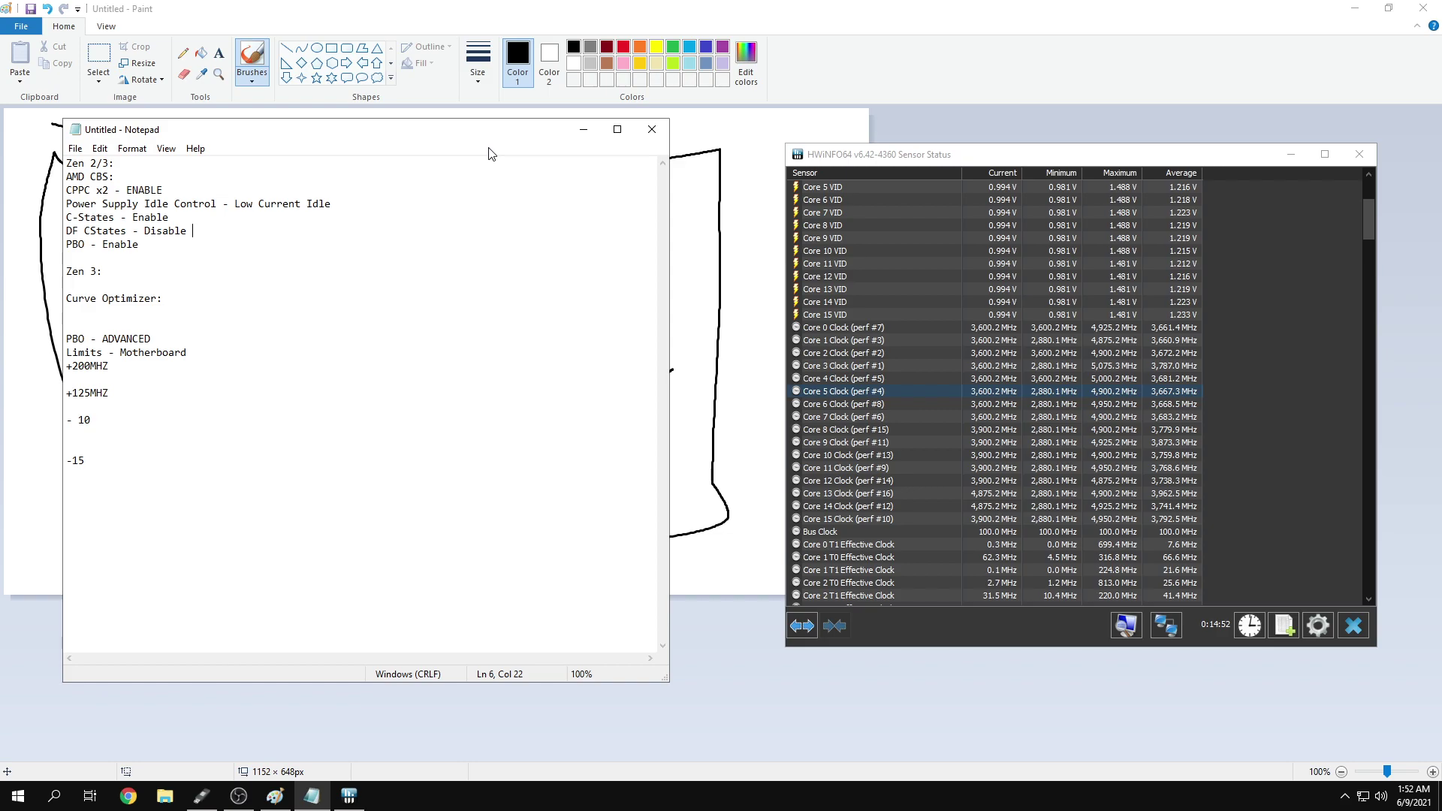
{"action": "double_click", "coordinate": [721, 2]}
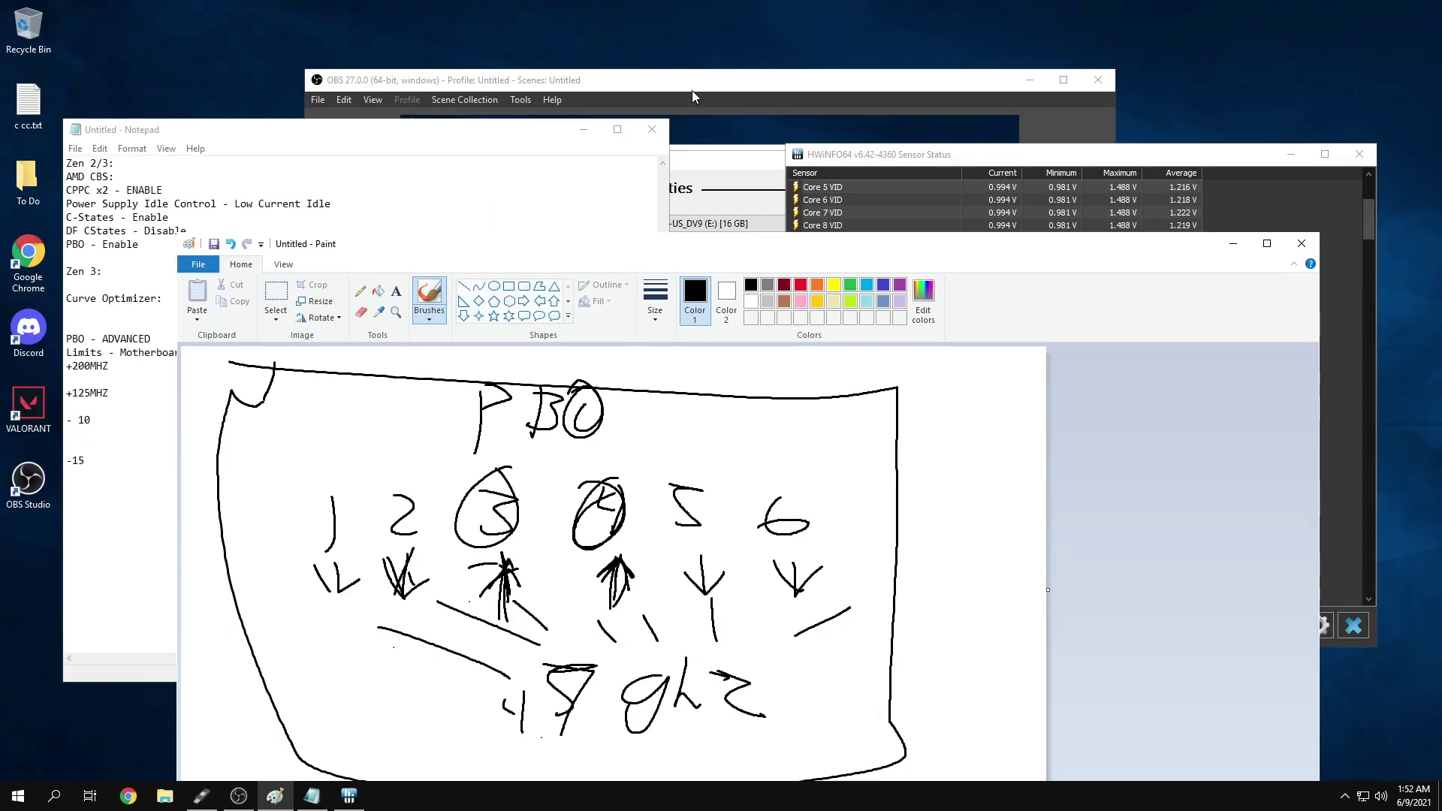
{"action": "right_click", "coordinate": [637, 3]}
{"action": "left_click", "coordinate": [704, 108]}
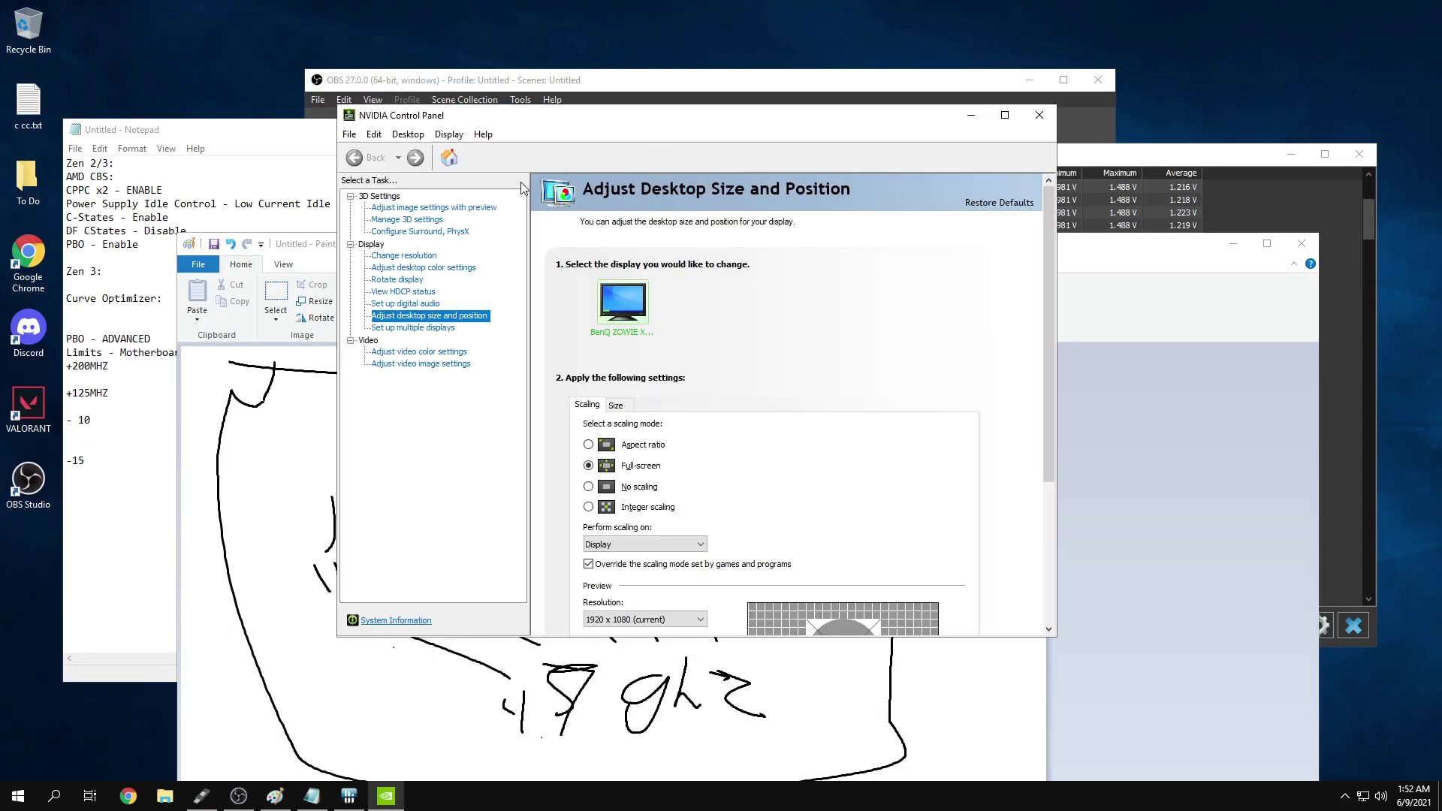
{"action": "left_click", "coordinate": [1042, 118]}
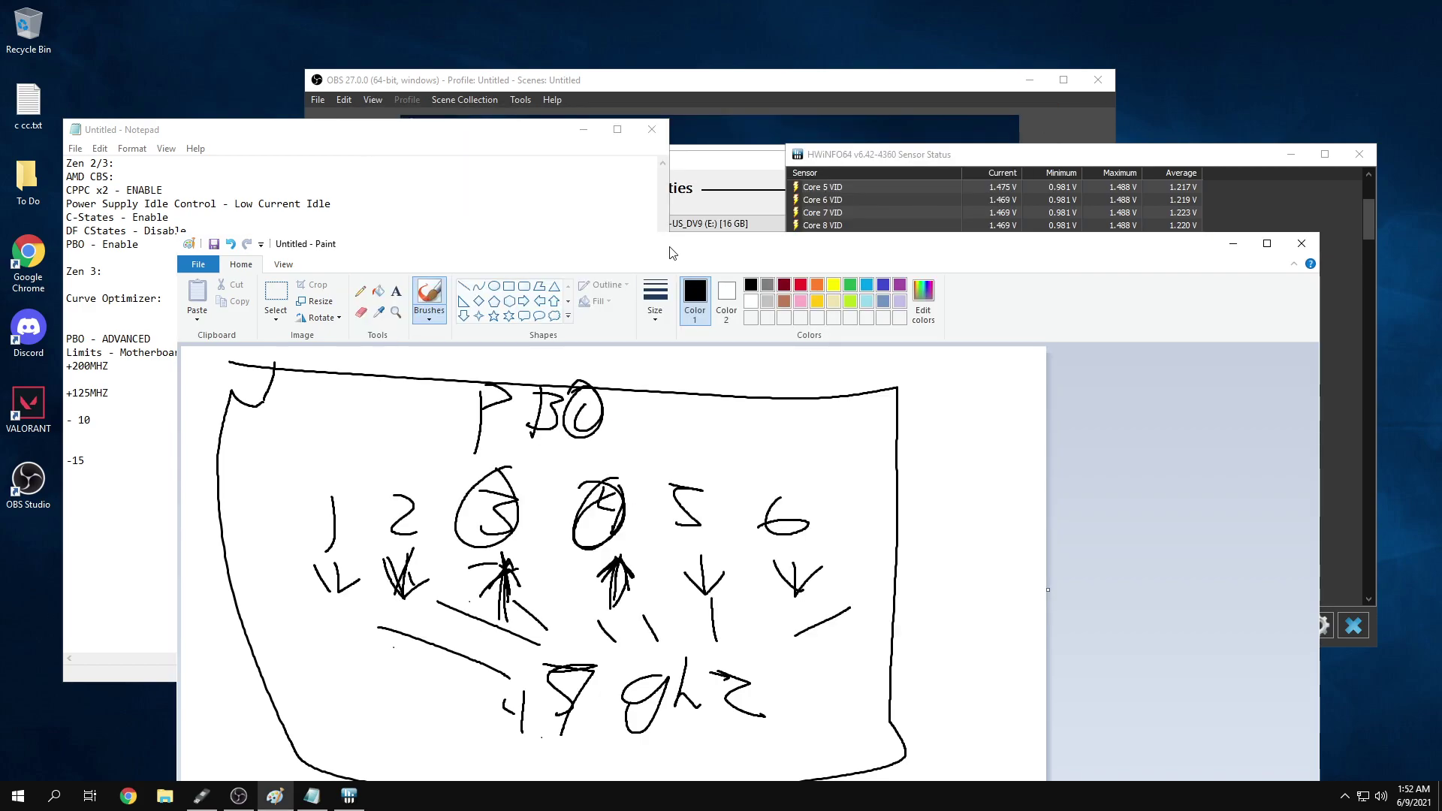
{"action": "left_click_drag", "start_coordinate": [669, 246], "coordinate": [590, 0]}
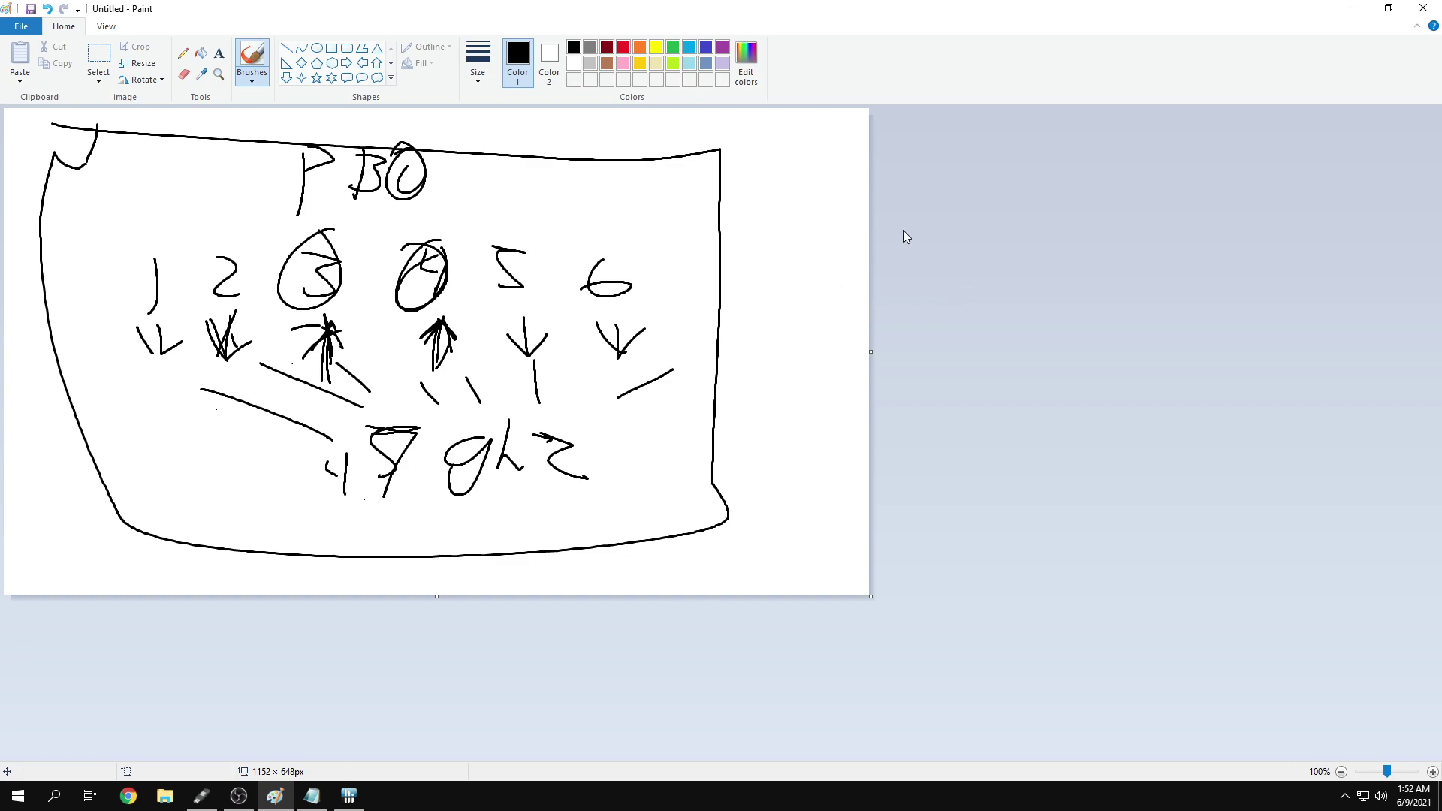
Minimize Paint and open the NVIDIA Control Panel from the desktop
{"action": "left_click", "coordinate": [1350, 9]}
{"action": "right_click", "coordinate": [722, 26]}
{"action": "left_click", "coordinate": [782, 125]}
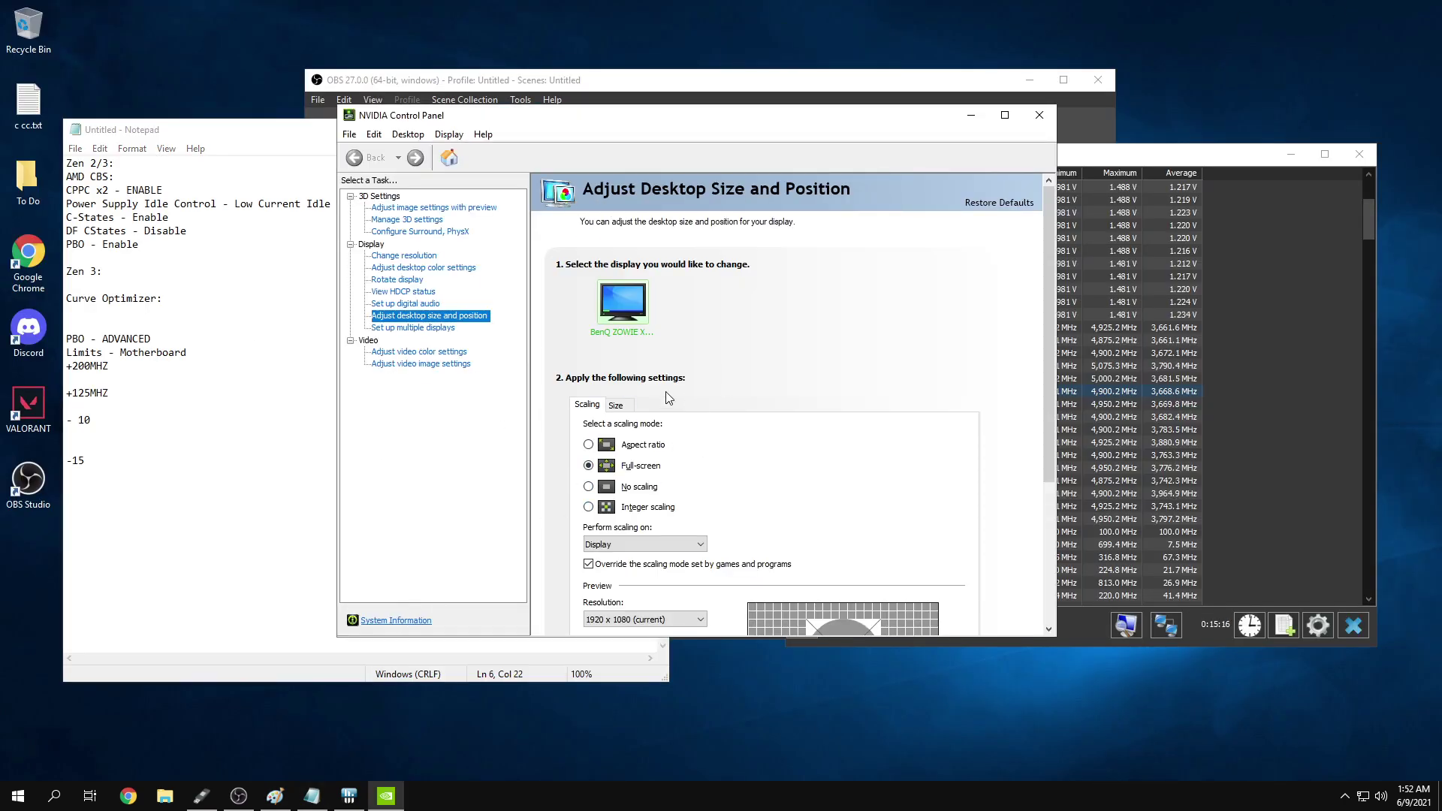
{"action": "left_click", "coordinate": [392, 622]}
{"action": "left_click", "coordinate": [280, 284]}
{"action": "left_click", "coordinate": [857, 136]}
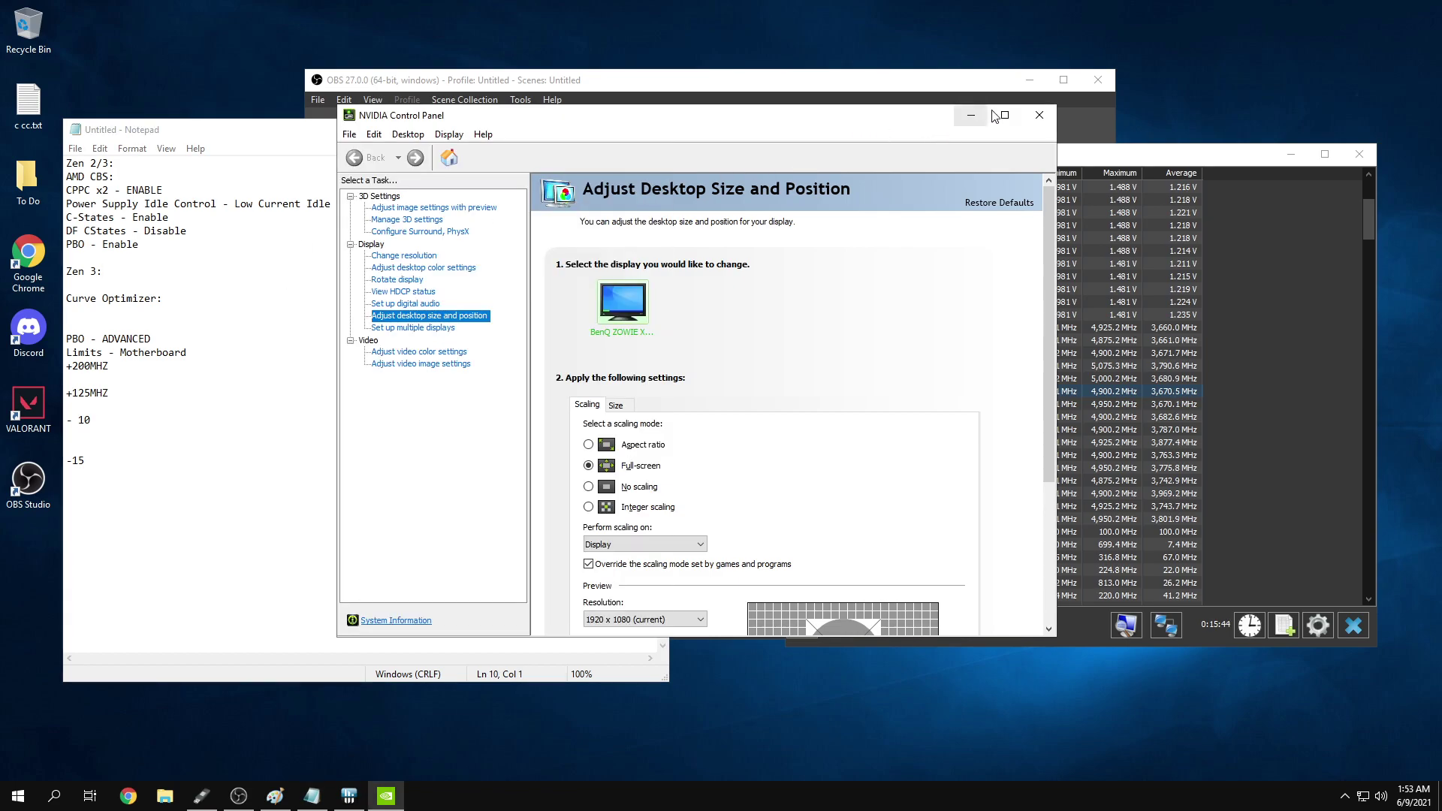
Close the HWiNFO sensor window and bring OBS Studio to the front
{"action": "left_click", "coordinate": [1362, 154]}
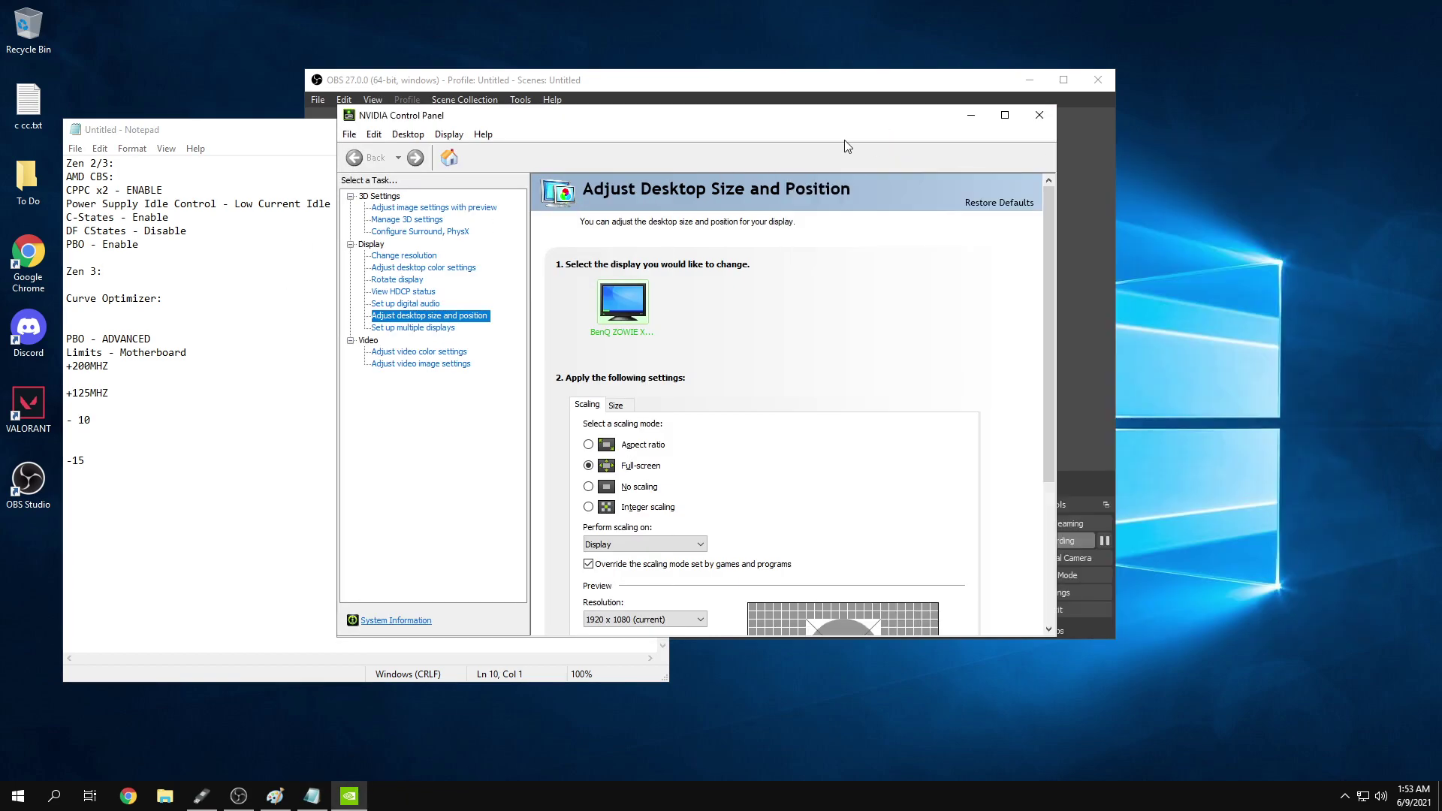
{"action": "left_click", "coordinate": [1028, 82]}
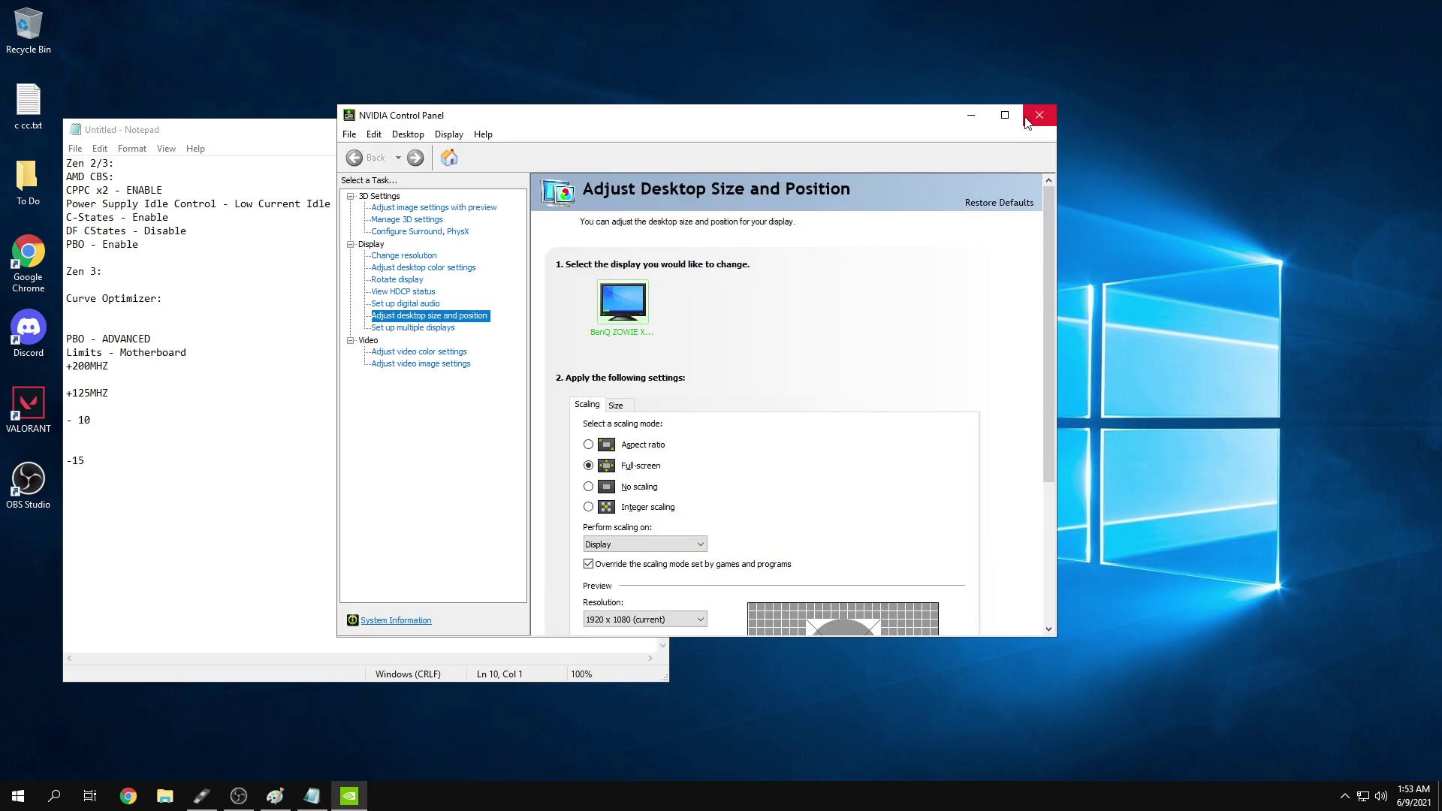
{"action": "left_click_drag", "start_coordinate": [814, 115], "coordinate": [921, 80]}
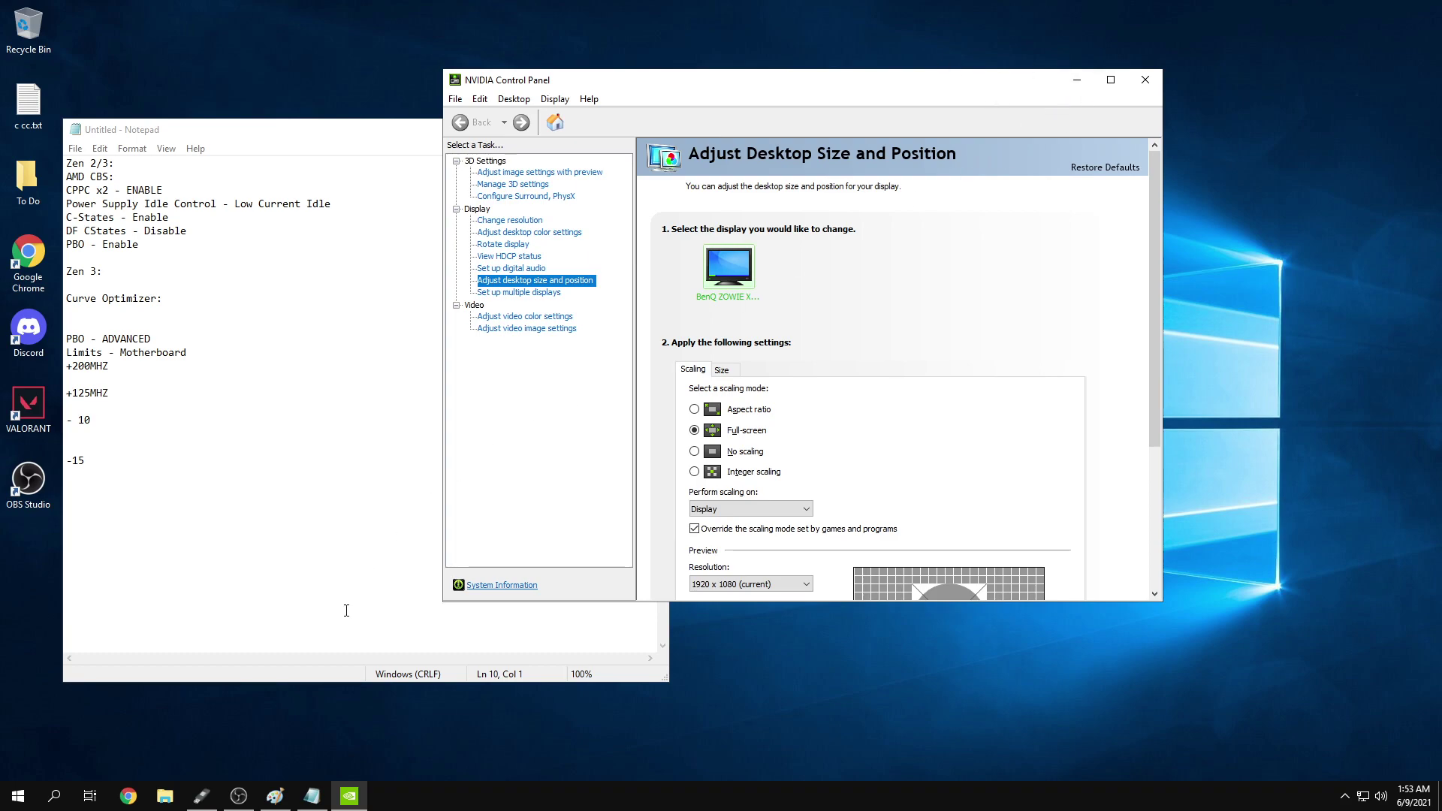
{"action": "left_click", "coordinate": [241, 798]}
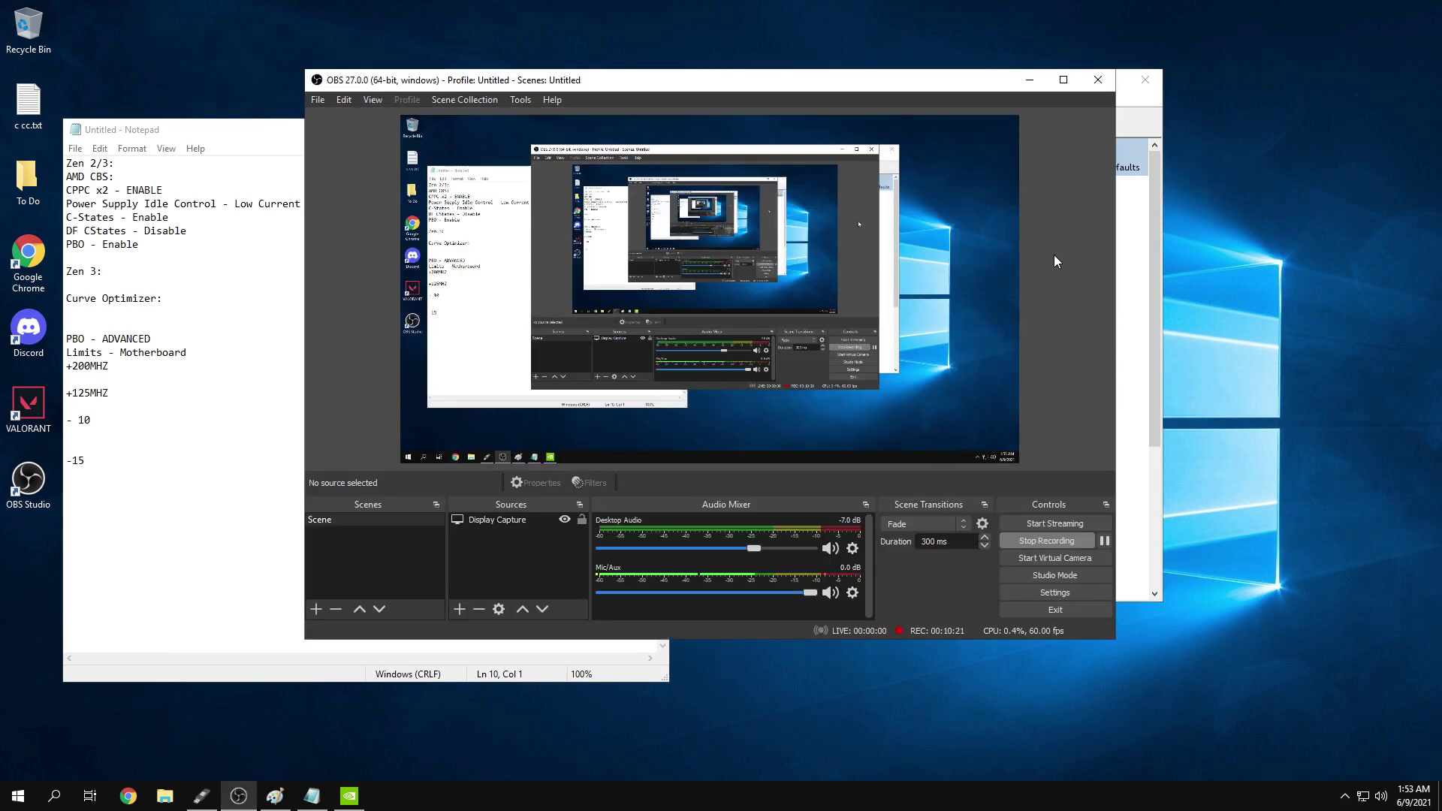